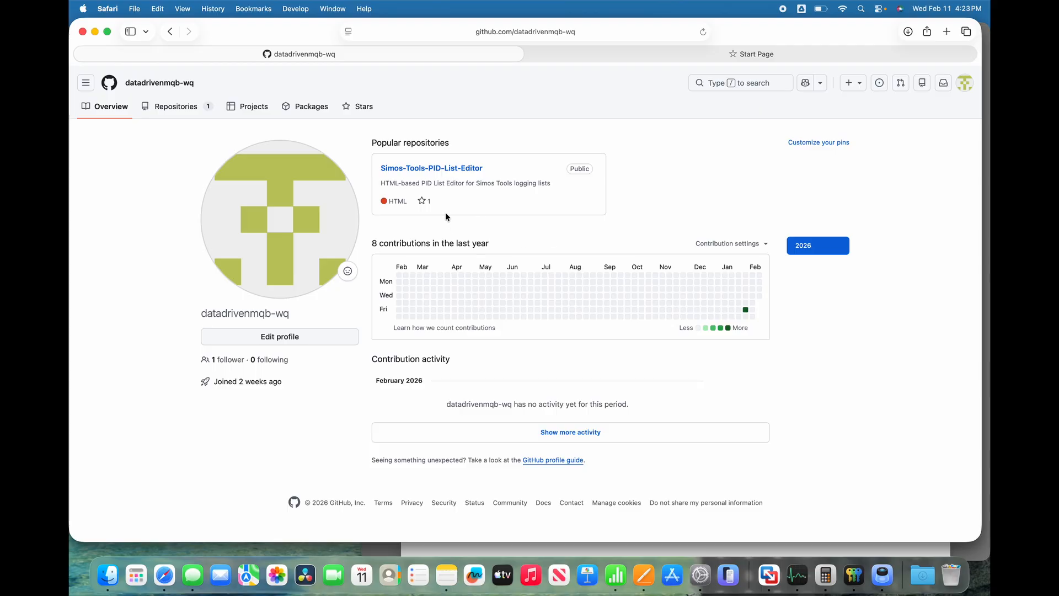
Download the raw PIDListEditor.html file from the Simos-Tools-PID-List-Editor repository and open the downloaded copy in the browser.
left_click(427, 171)
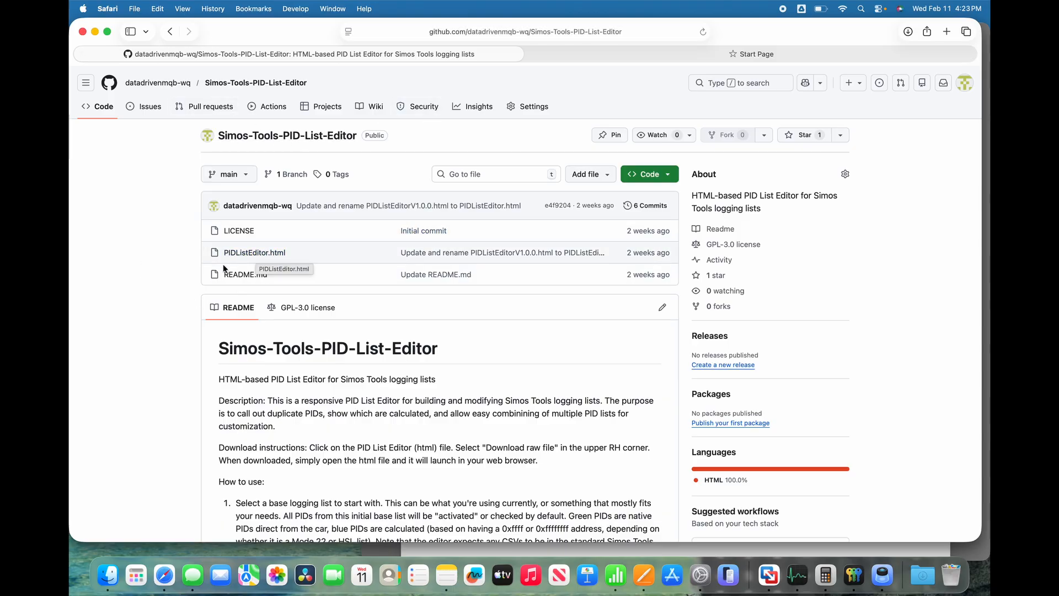
scroll(190, 312, "down", 10)
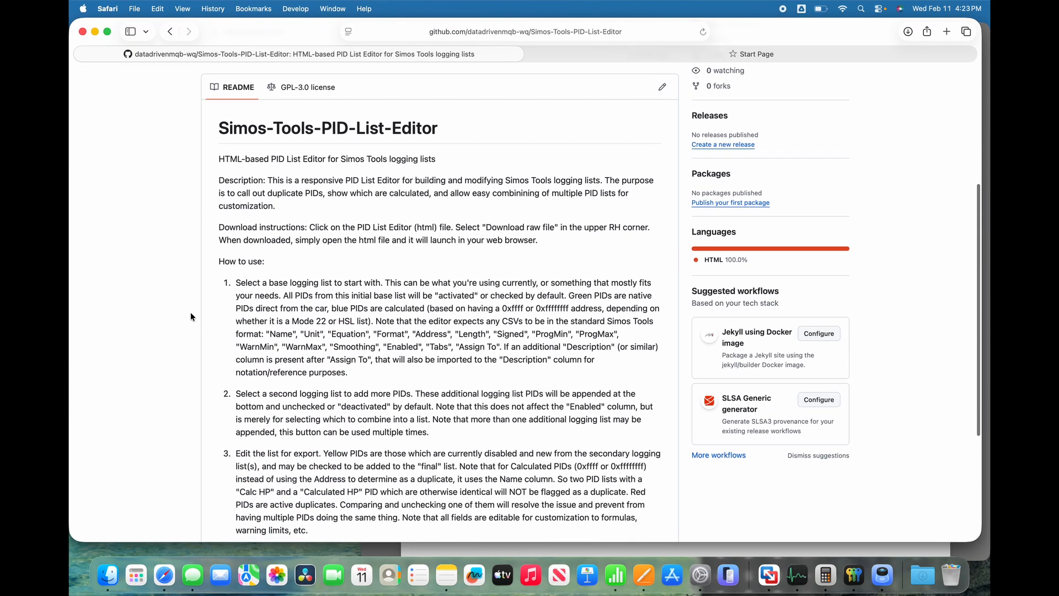
scroll(190, 312, "up", 10)
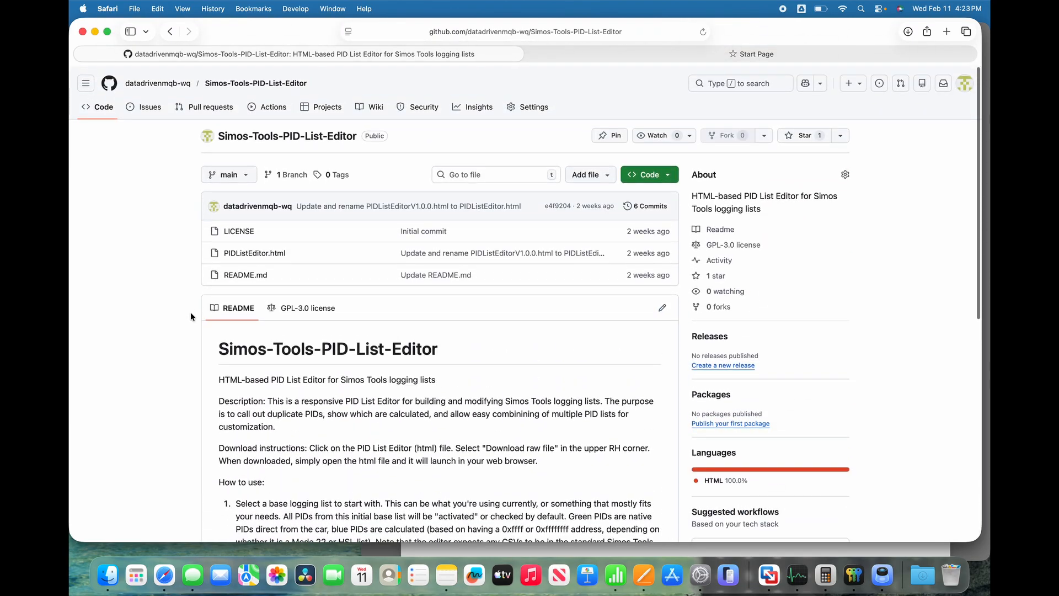
left_click(247, 254)
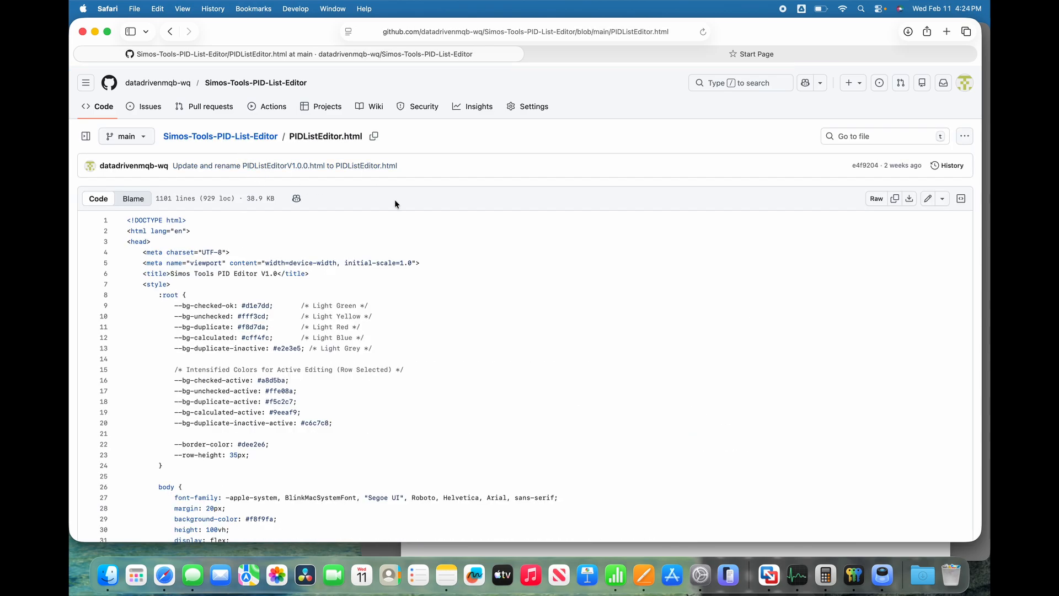
left_click(912, 198)
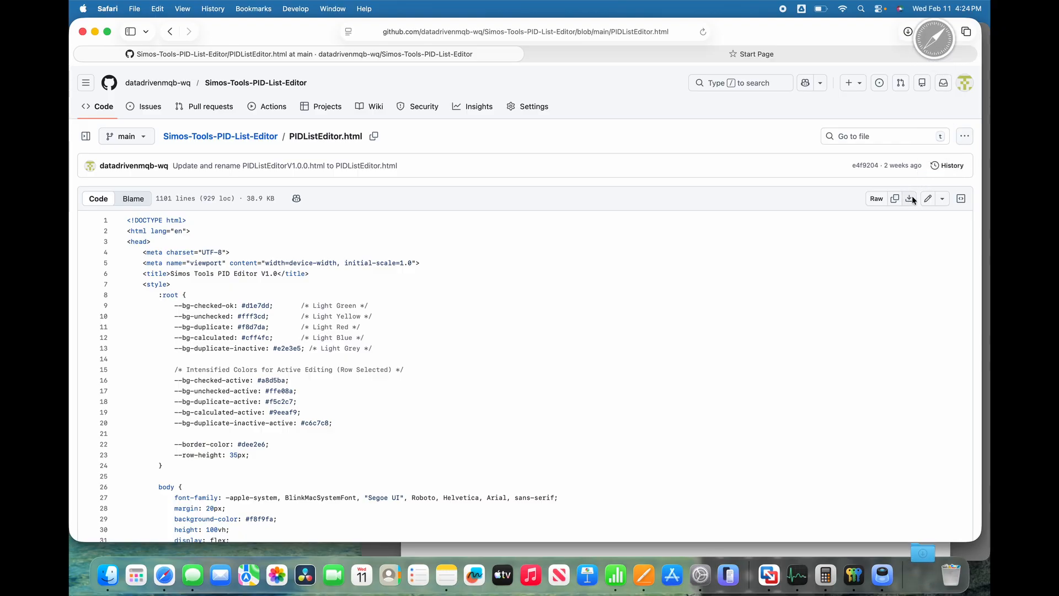
left_click(923, 575)
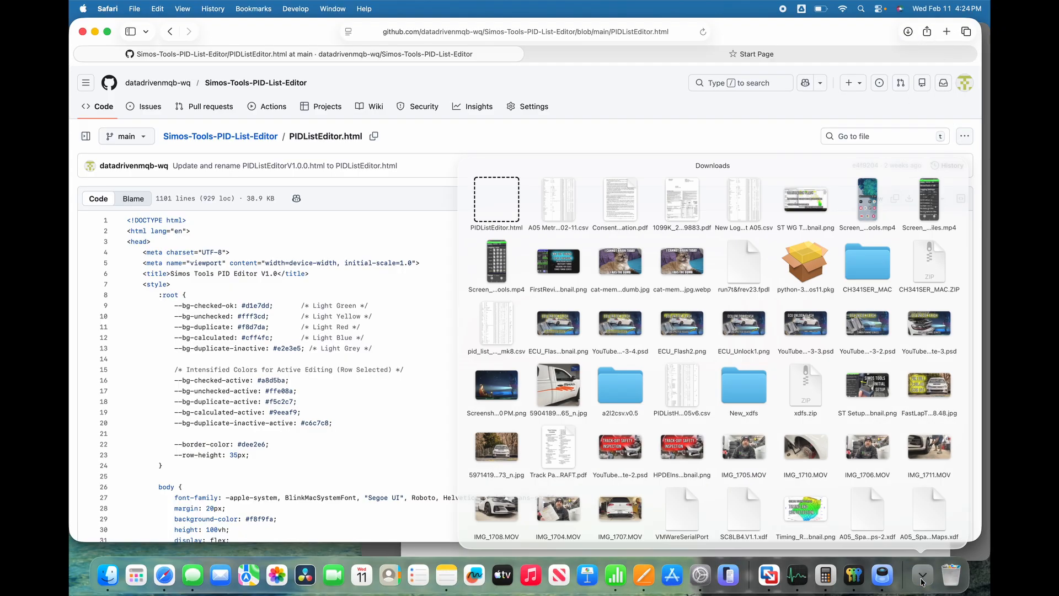
left_click(454, 166)
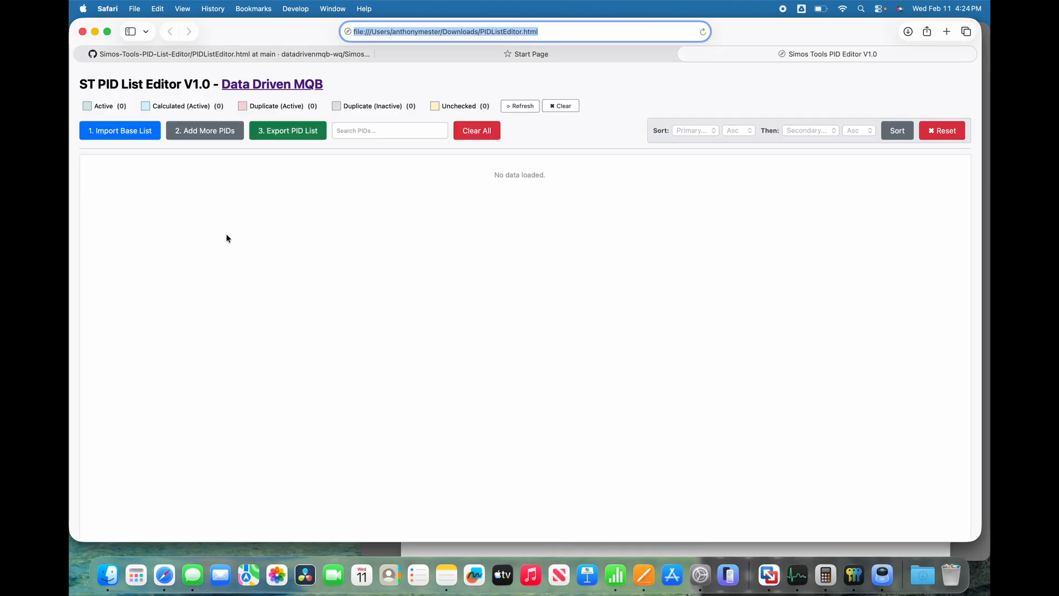
Import "A05 Old PID List.csv" from the PID Lists folder as the base list.
left_click(123, 136)
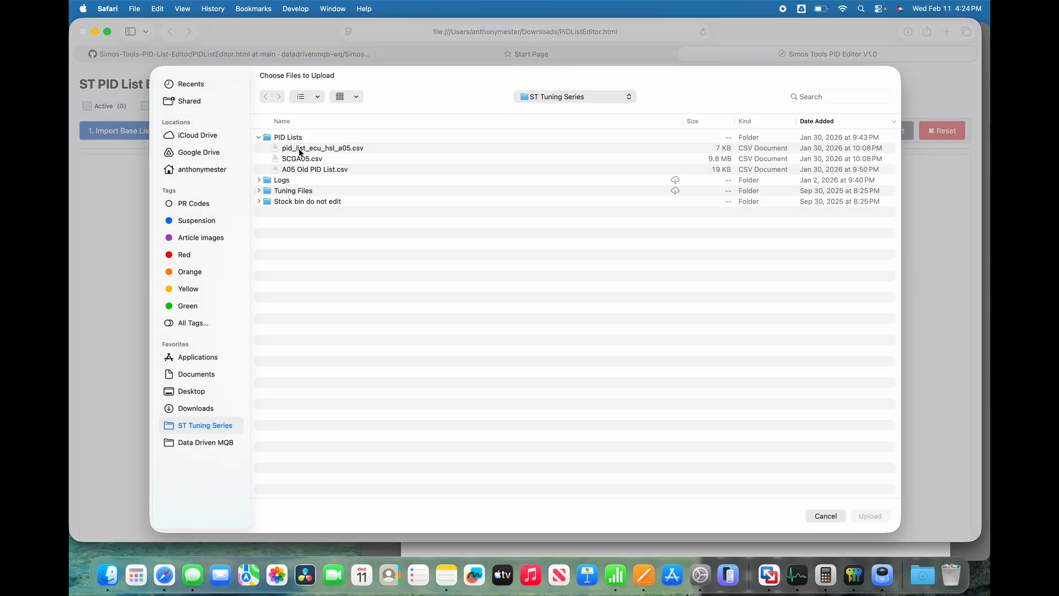
left_click(307, 170)
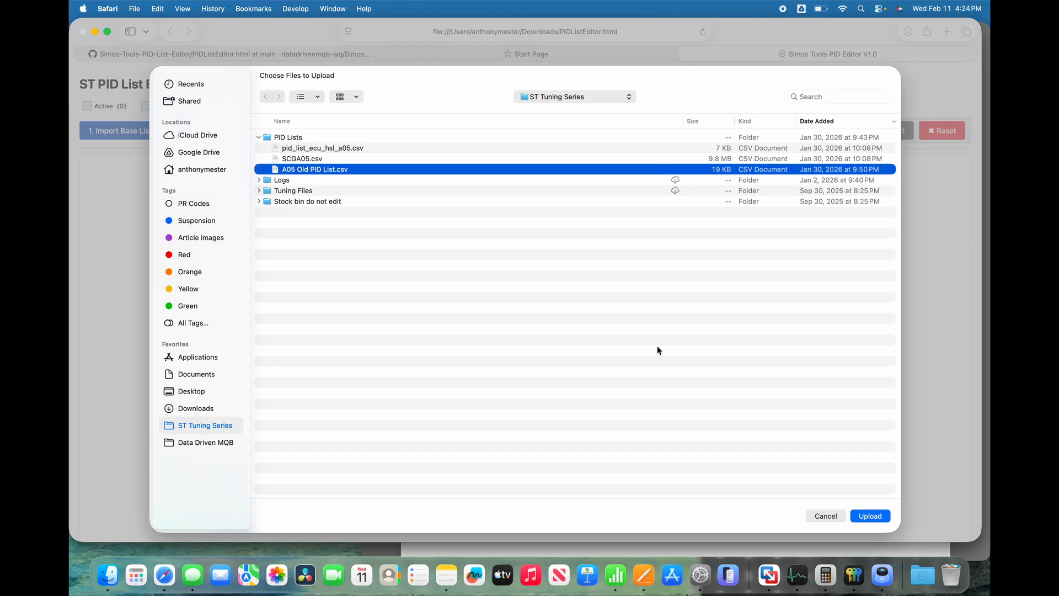
left_click(876, 518)
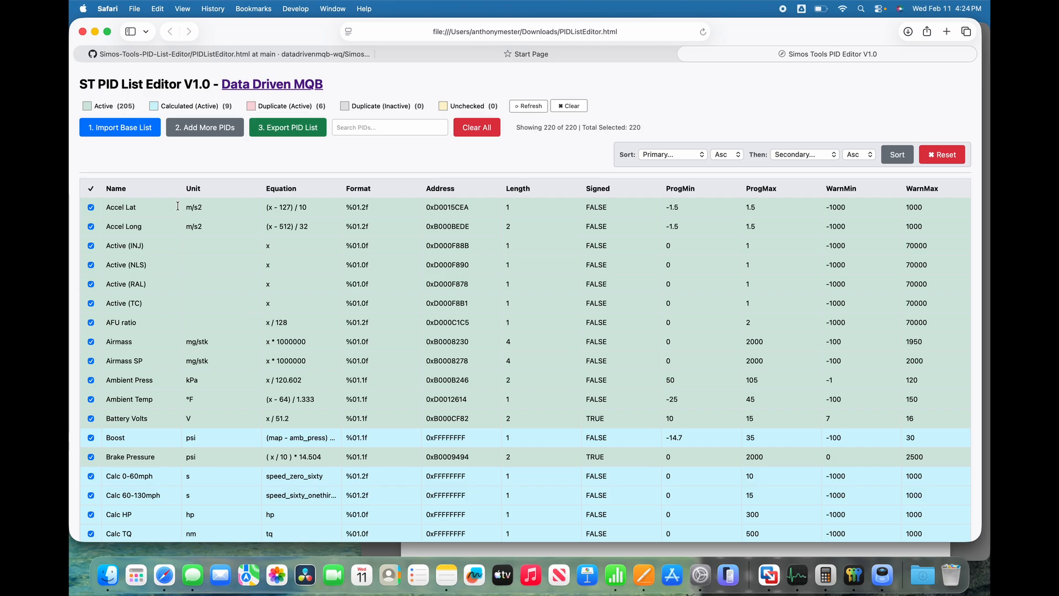
Deactivate the second of the two Cut pattern PIDs and the first of the two Cut position PIDs.
left_click(92, 227)
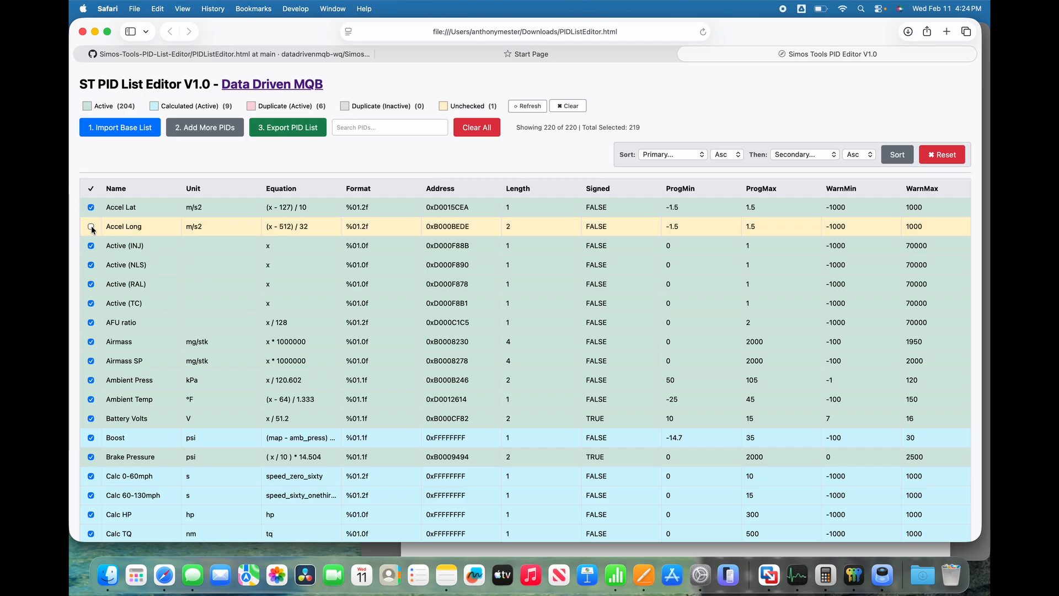
left_click(93, 228)
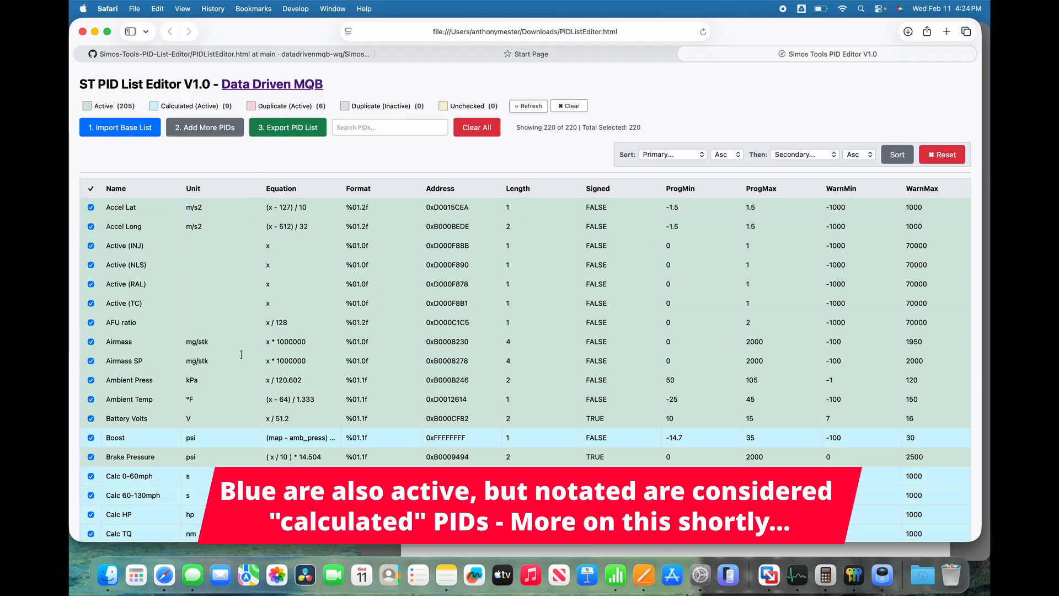
scroll(241, 355, "down", 10)
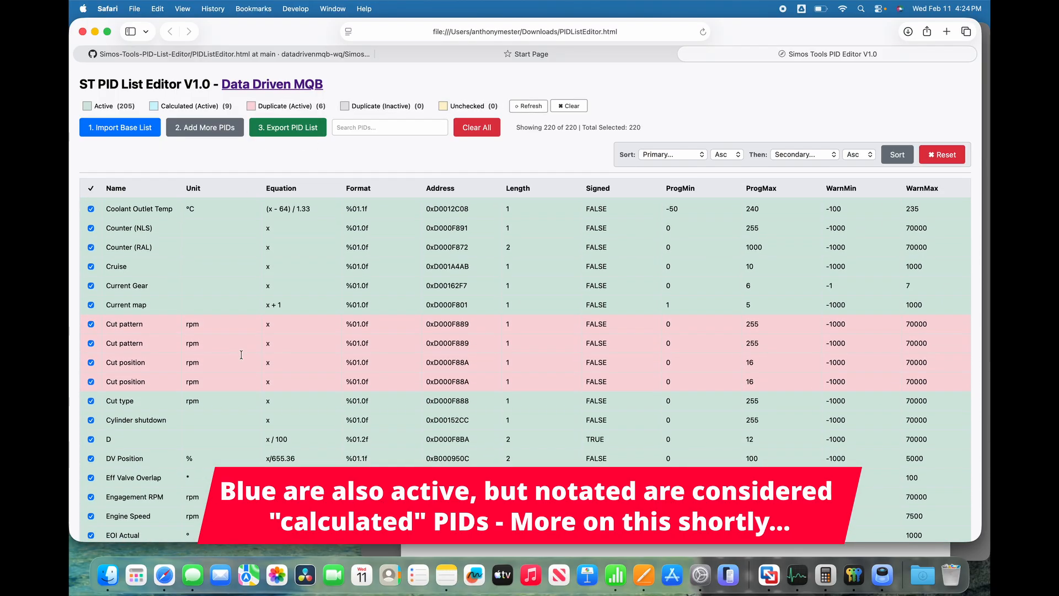
left_click(91, 343)
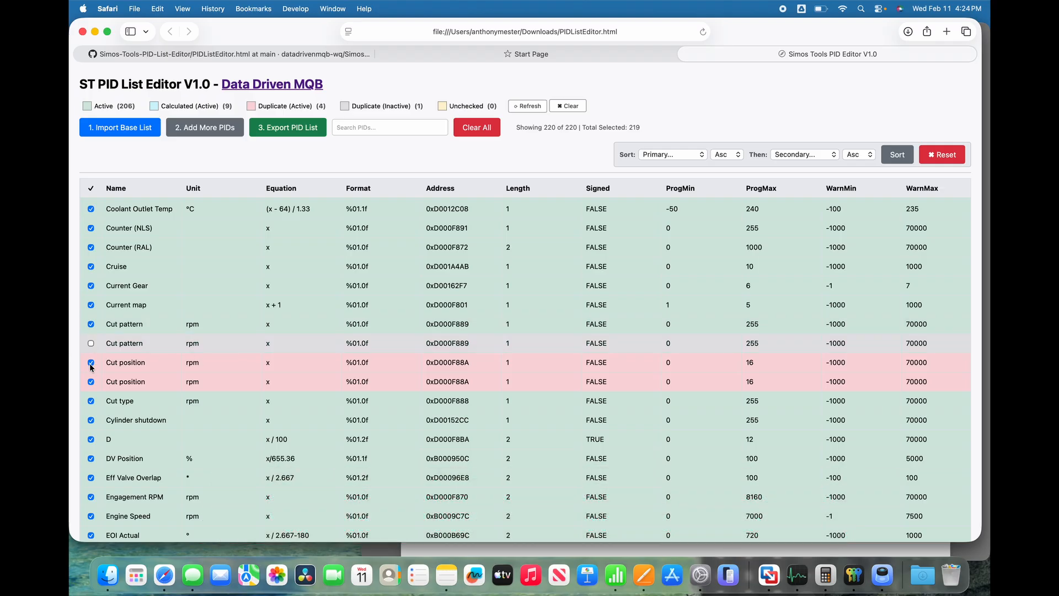
left_click(91, 362)
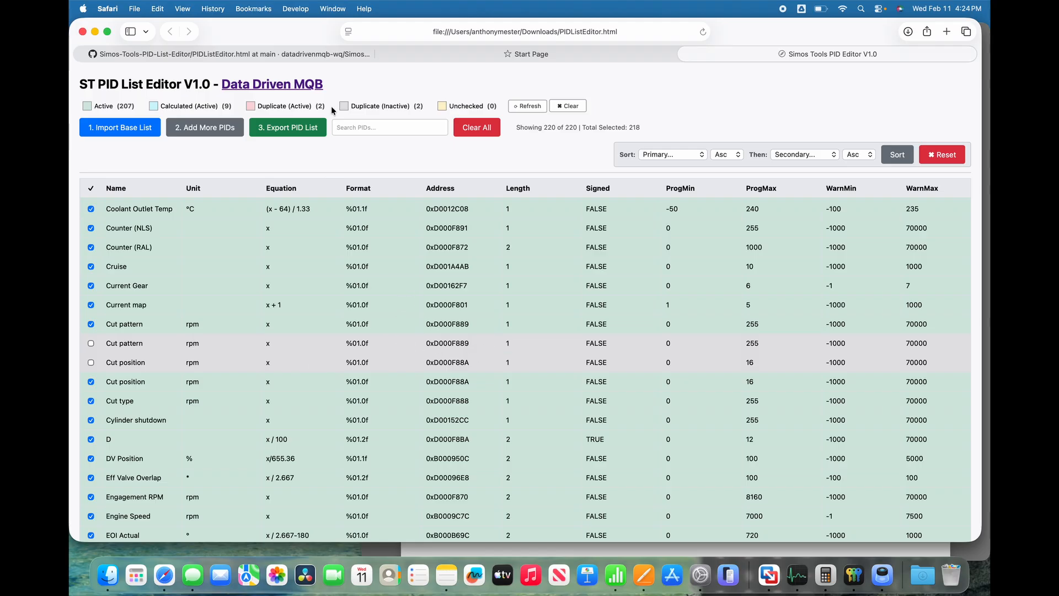
Check the remaining active duplicates, search the PIDs for "inj pw", deactivate the Inj PW DI PID, and clear the search.
left_click(297, 106)
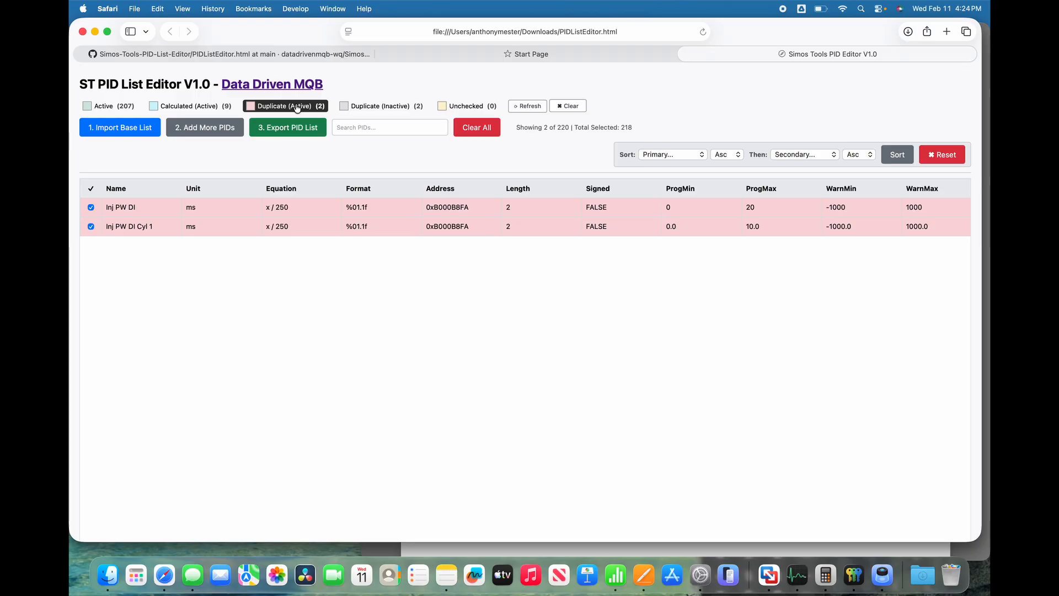
left_click(297, 106)
left_click(362, 128)
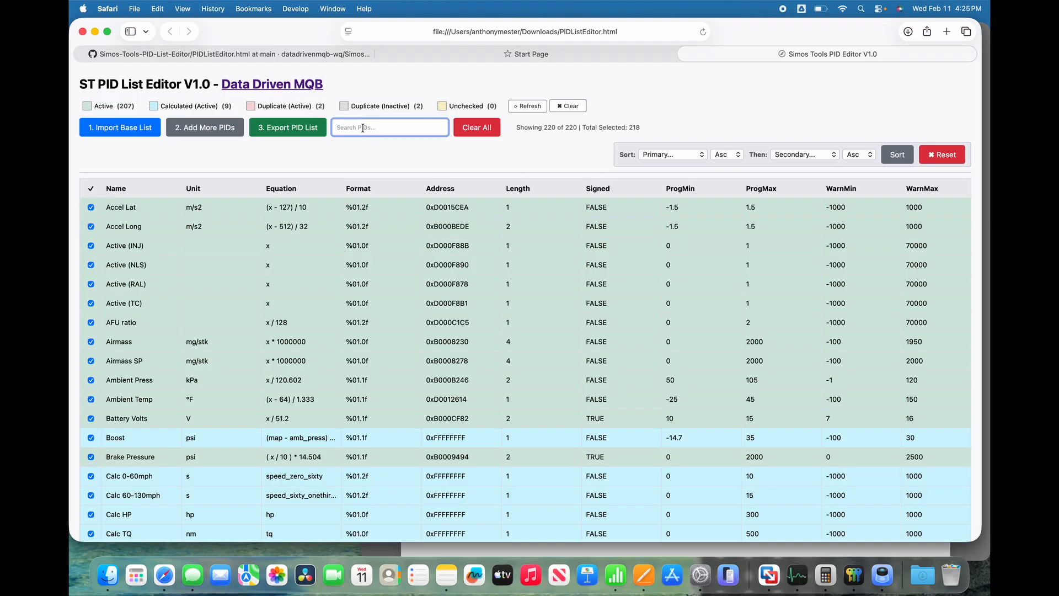
type("inj pw")
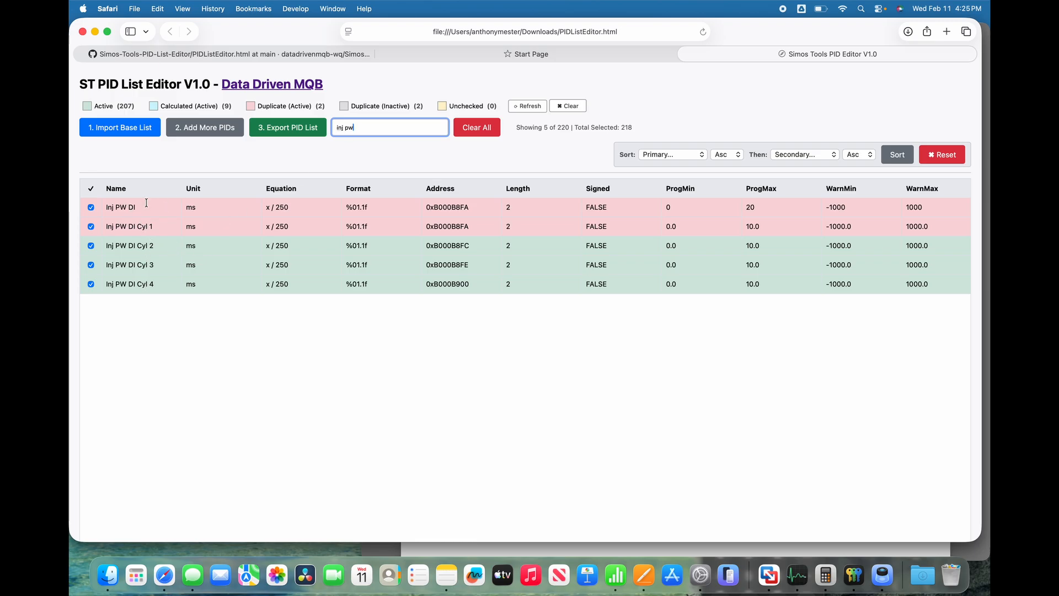
left_click(91, 208)
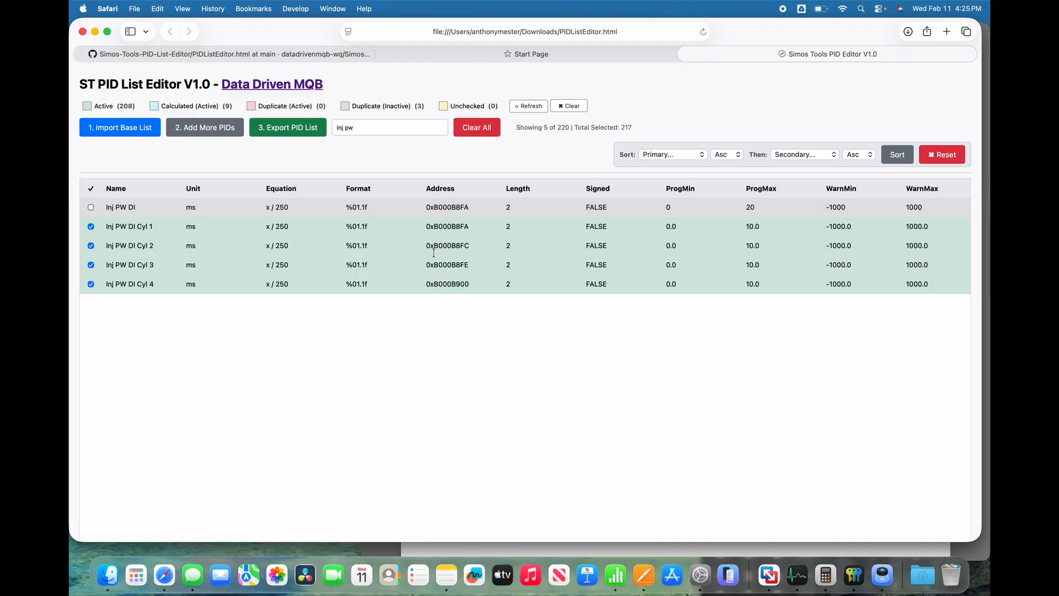
double_click(380, 130)
key("super+a")
key("BackSpace")
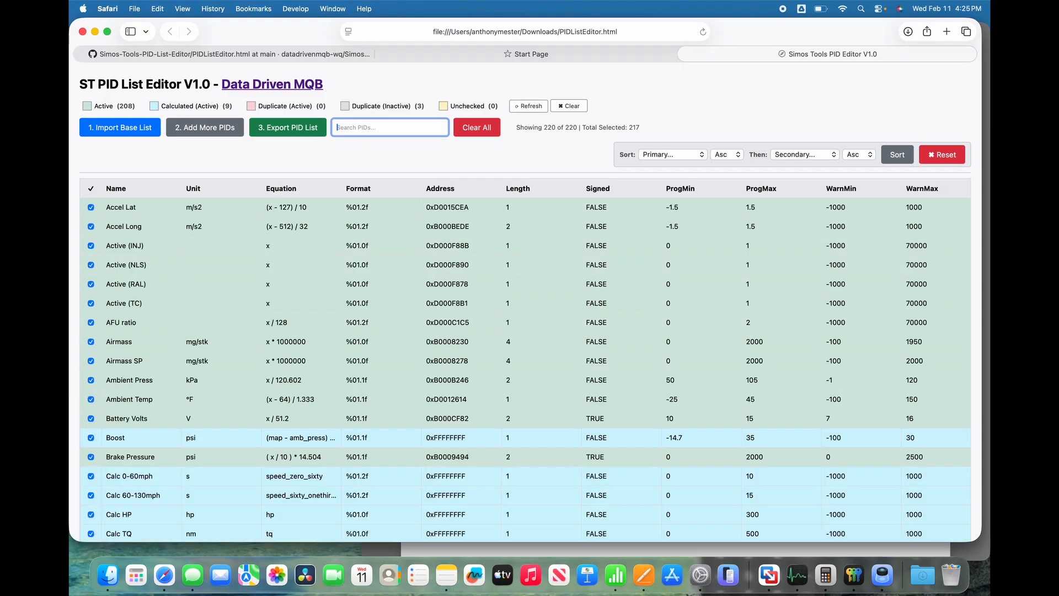
left_click(365, 164)
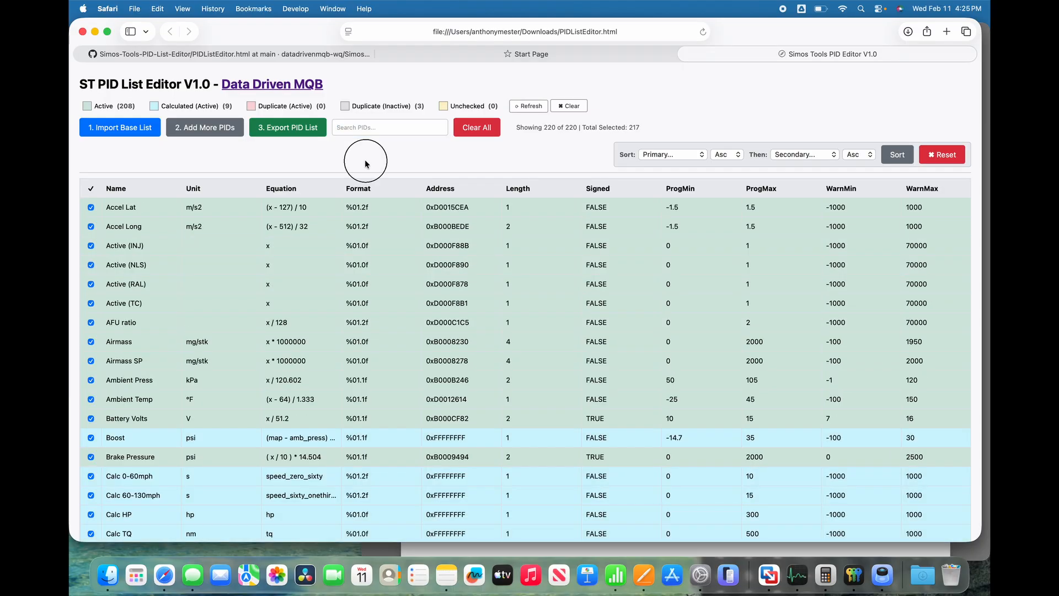
Add the PIDs from "pid_list_ecu_hsl_a05.csv" in the PID Lists folder to the base list.
scroll(255, 385, "down", 15)
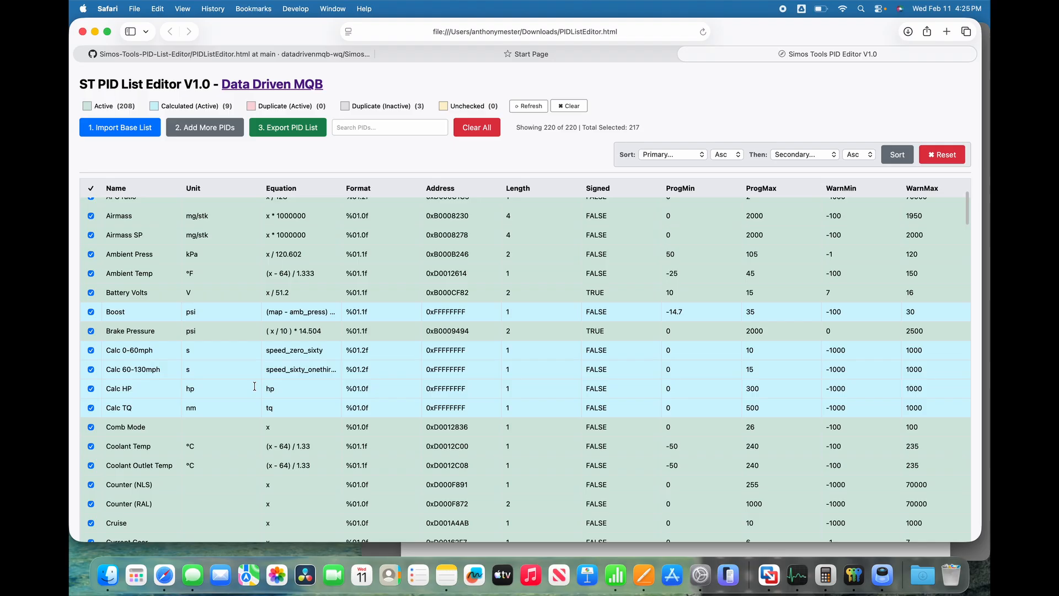
scroll(254, 385, "down", 15)
scroll(255, 386, "up", 20)
scroll(254, 385, "up", 15)
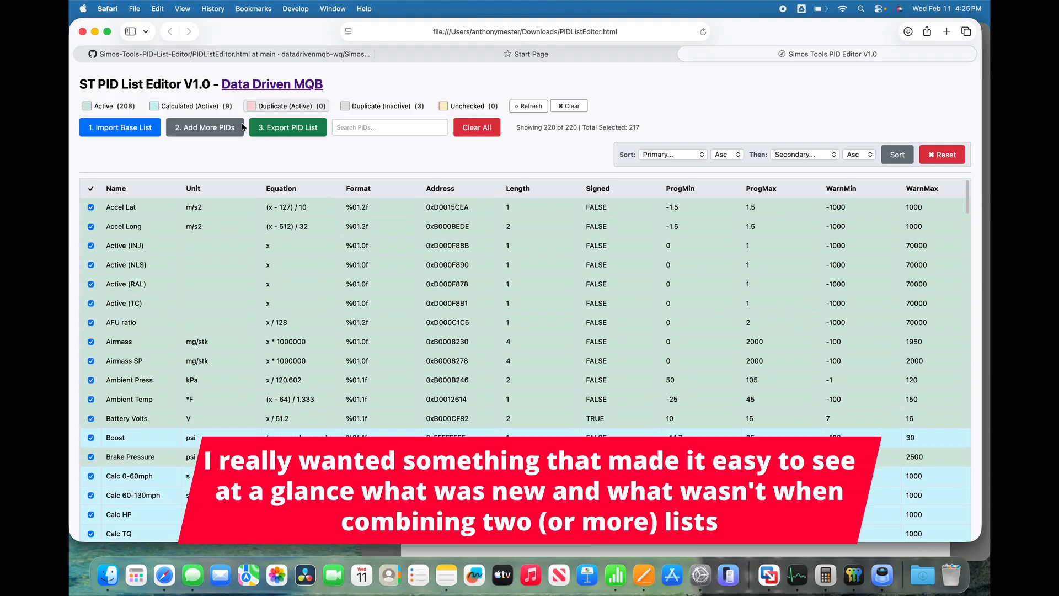
left_click(212, 132)
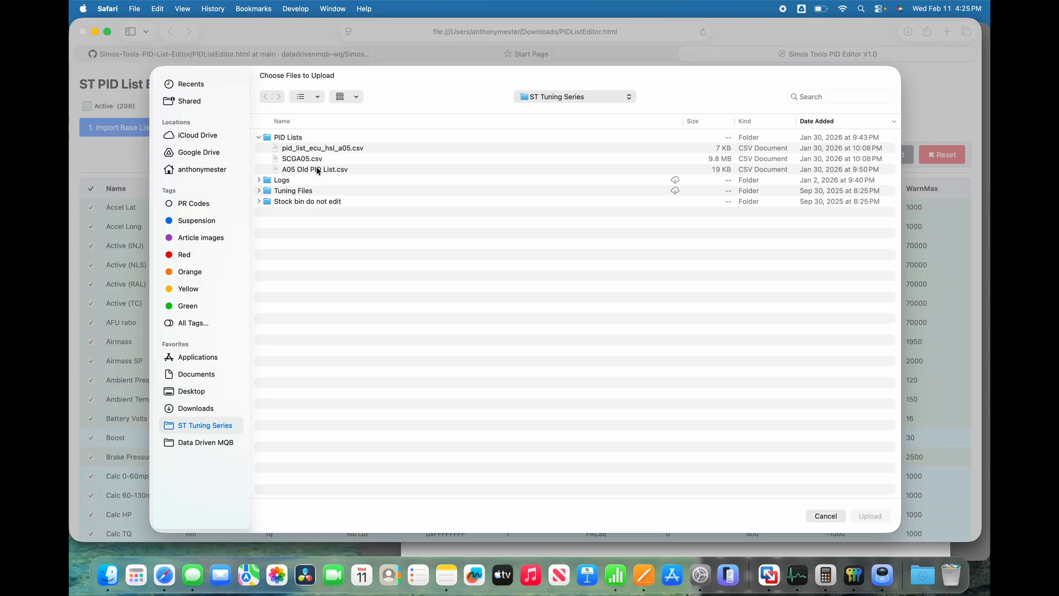
left_click(326, 148)
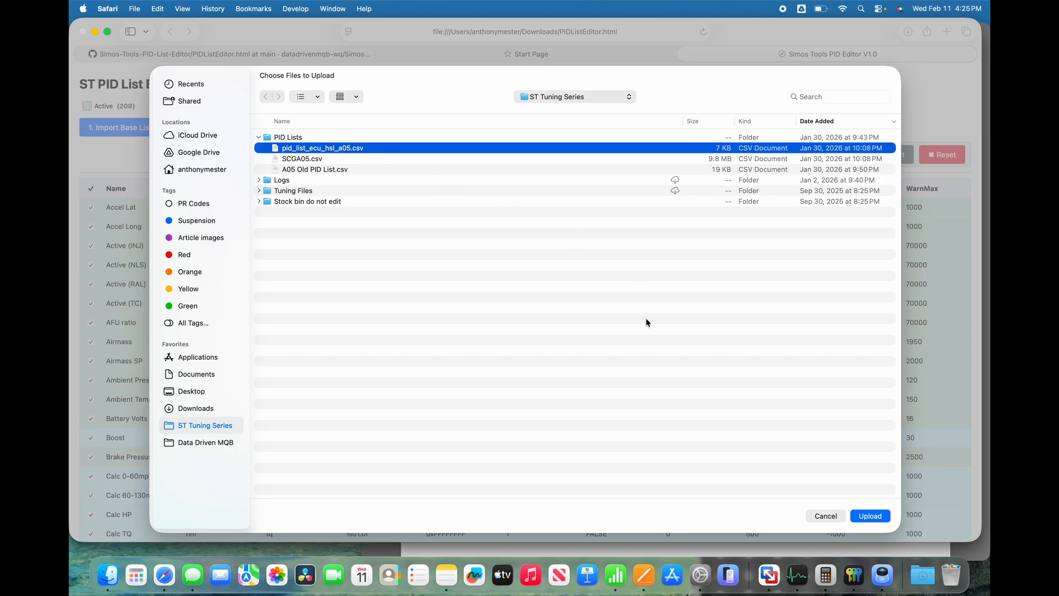
left_click(868, 516)
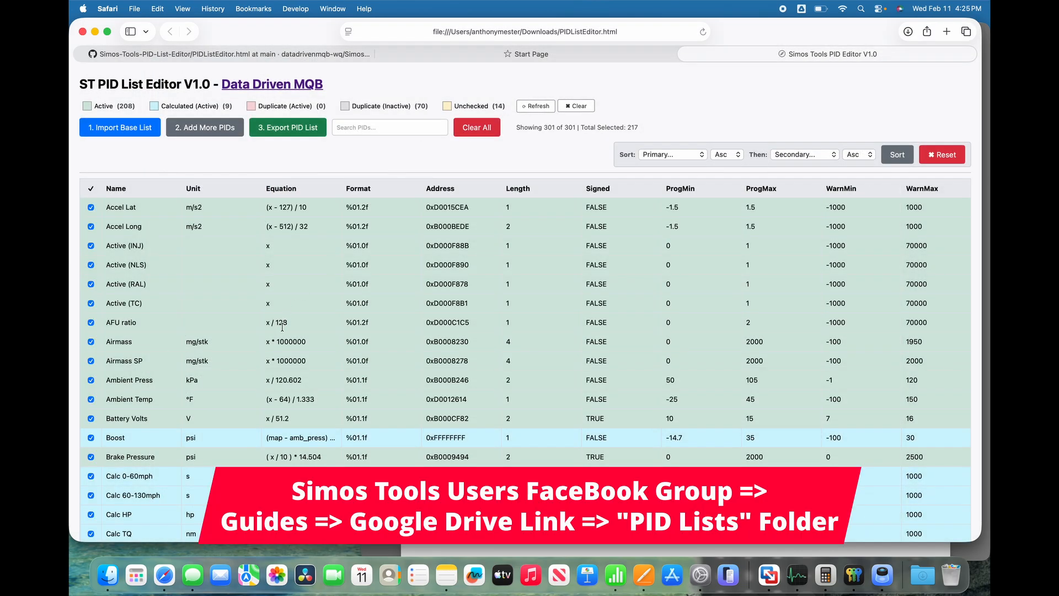
Examine the appended PIDs at the end of the combined list for new and duplicate entries, and filter the list to active duplicates.
scroll(283, 327, "down", 20)
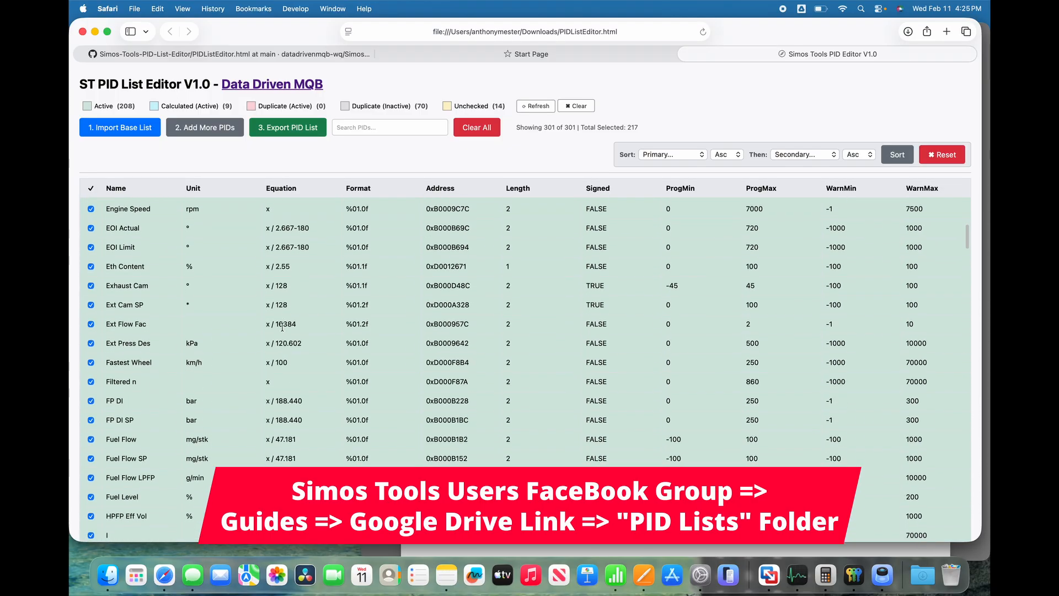
scroll(283, 327, "down", 20)
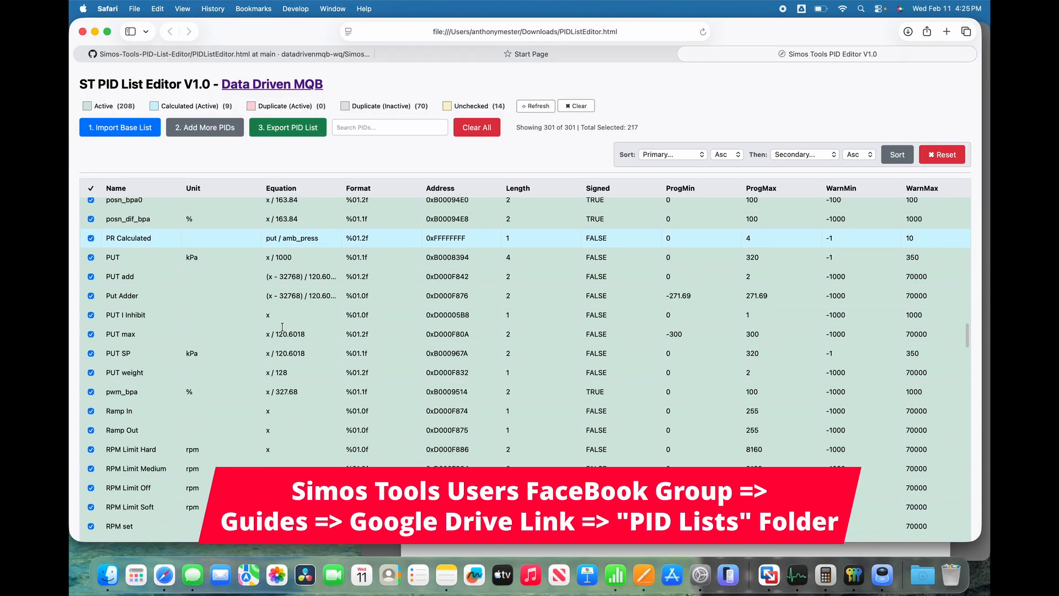
scroll(282, 327, "down", 20)
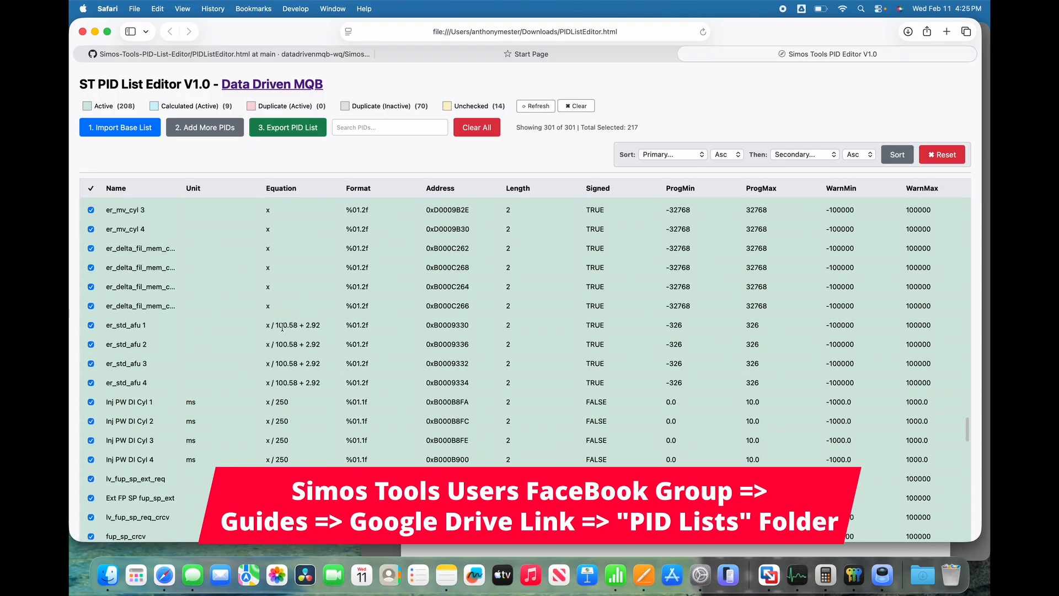
scroll(282, 326, "down", 15)
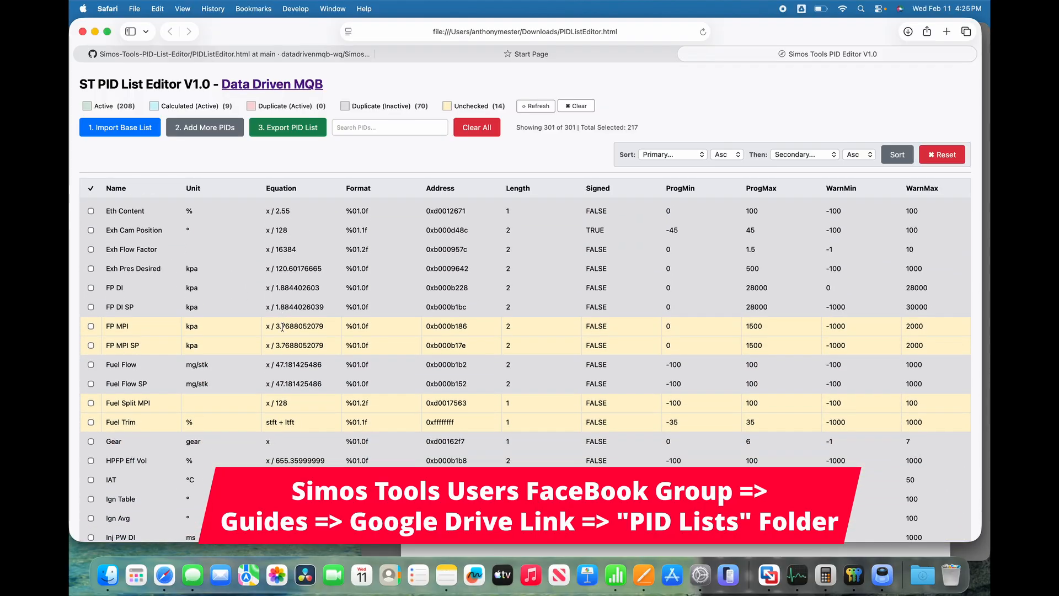
scroll(282, 326, "up", 10)
scroll(282, 326, "up", 5)
scroll(229, 350, "down", 10)
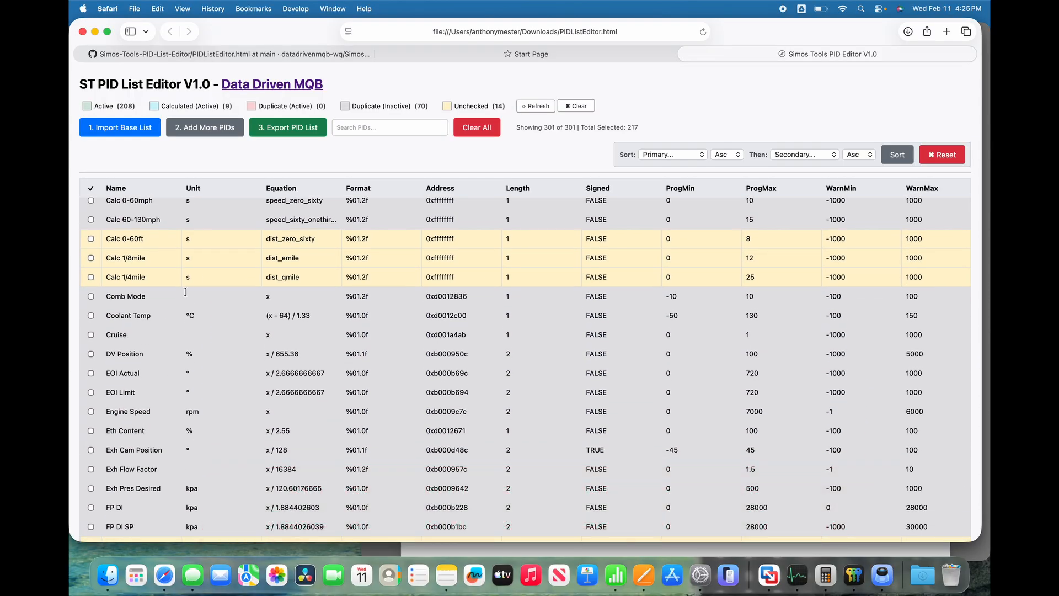
scroll(235, 340, "down", 15)
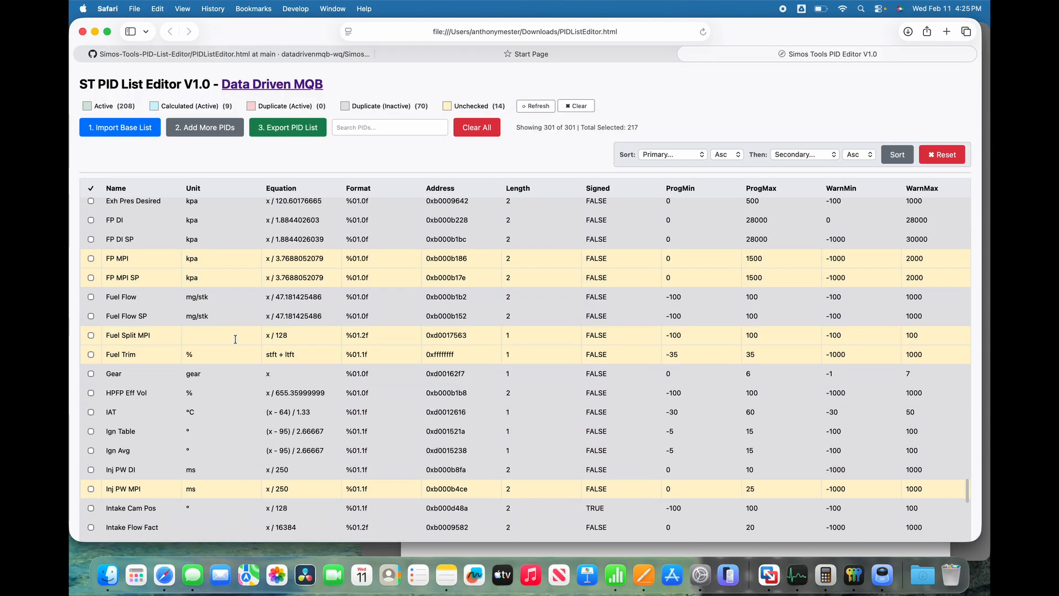
scroll(235, 339, "down", 4)
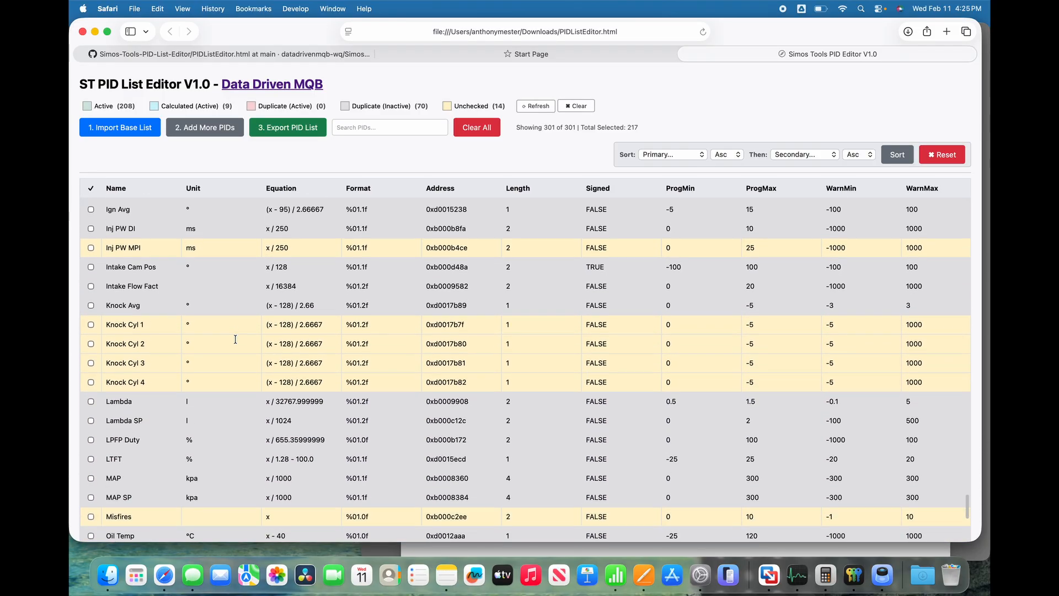
scroll(235, 339, "down", 10)
scroll(235, 339, "down", 6)
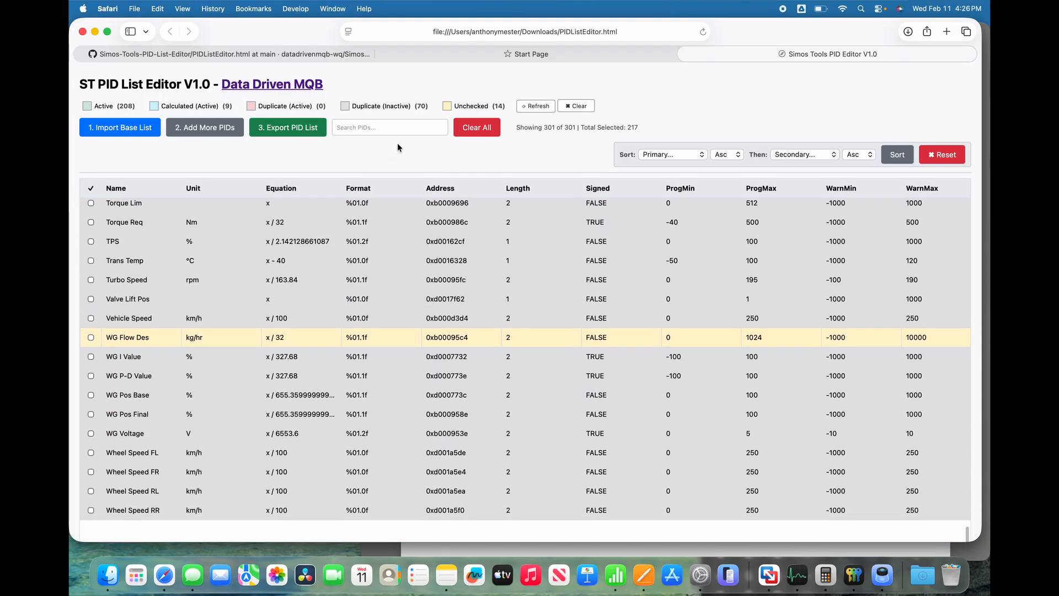
left_click(290, 109)
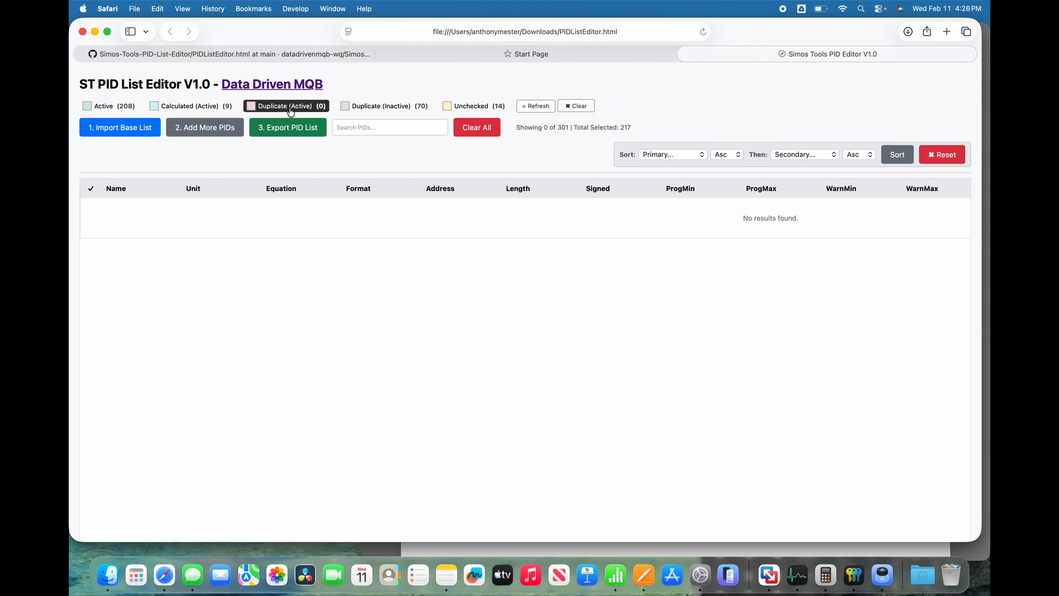
Replace the active-duplicates filter with the inactive-duplicates filter, review those PIDs, and return to the full list.
left_click(290, 110)
left_click(402, 108)
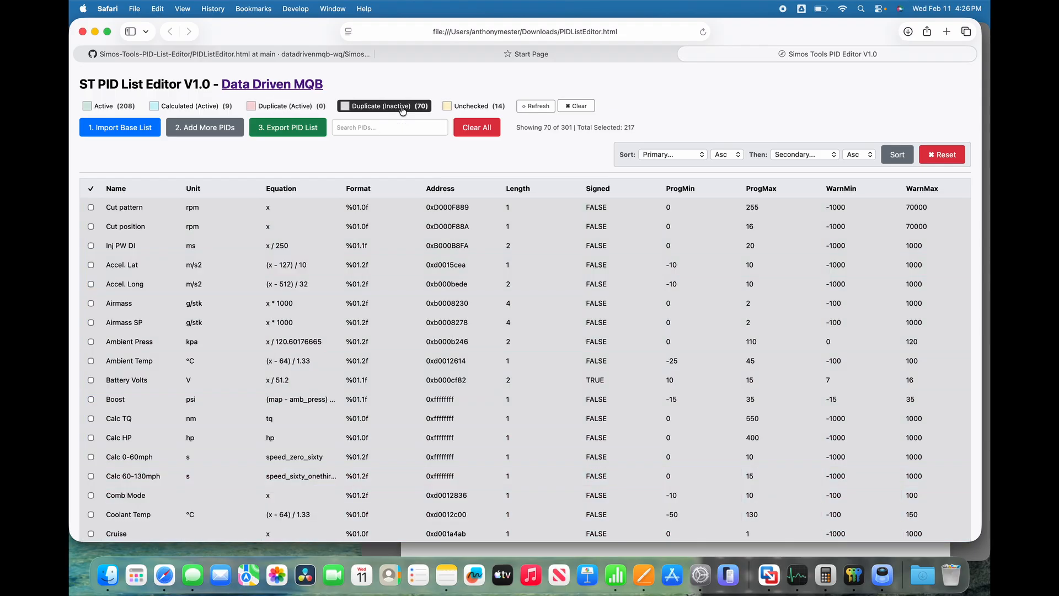
left_click(402, 109)
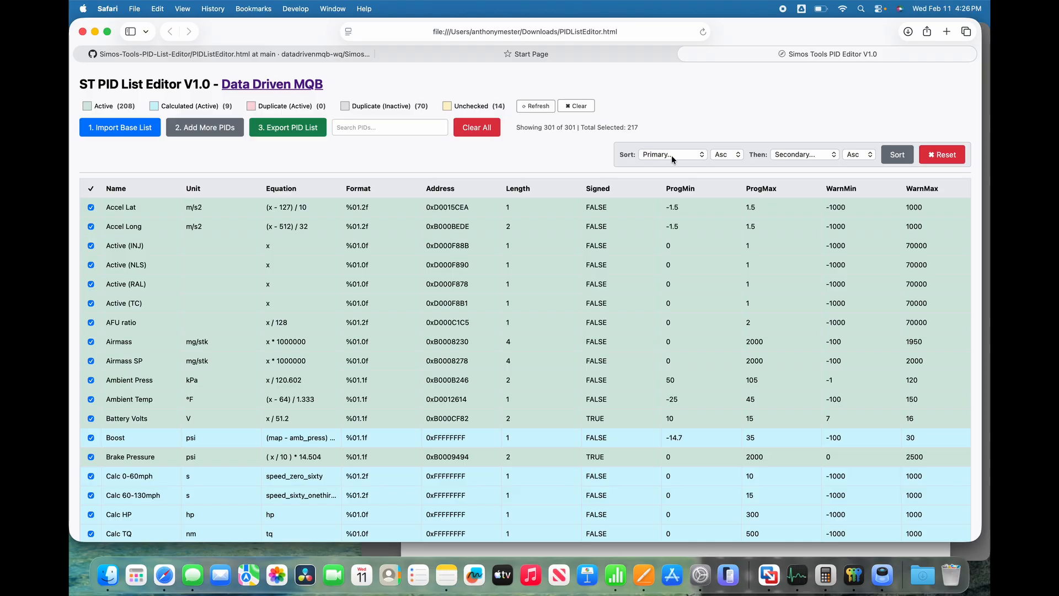
Sort the combined PID list by Name in ascending order.
left_click(687, 154)
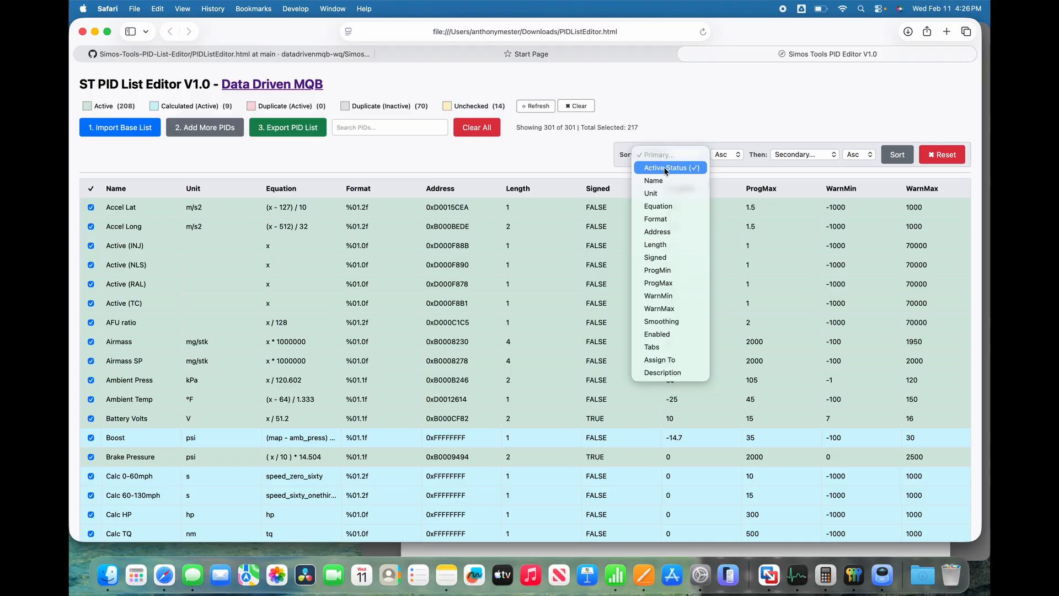
left_click(665, 167)
left_click(663, 161)
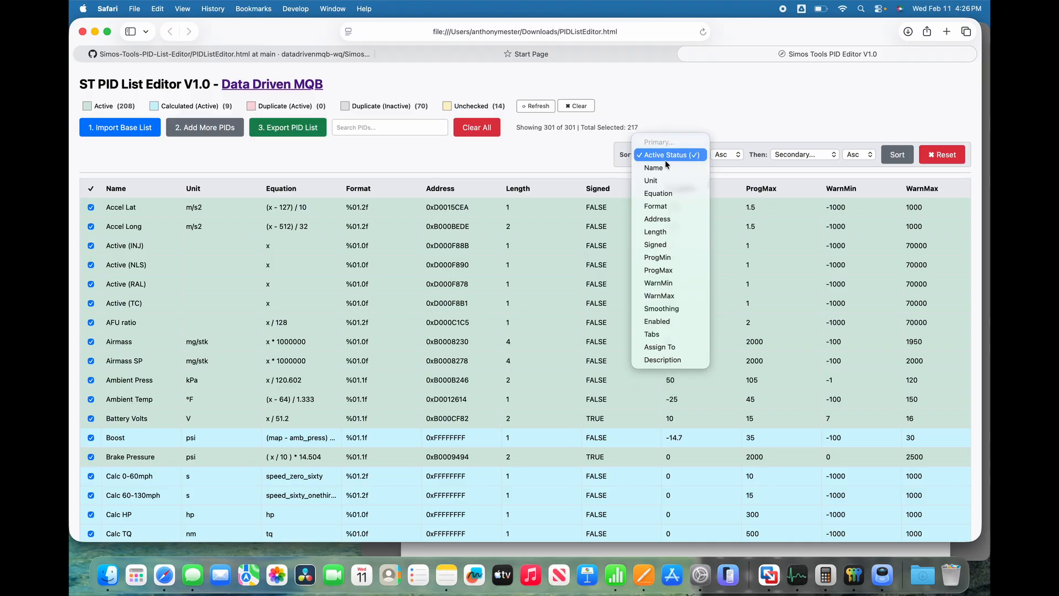
left_click(659, 169)
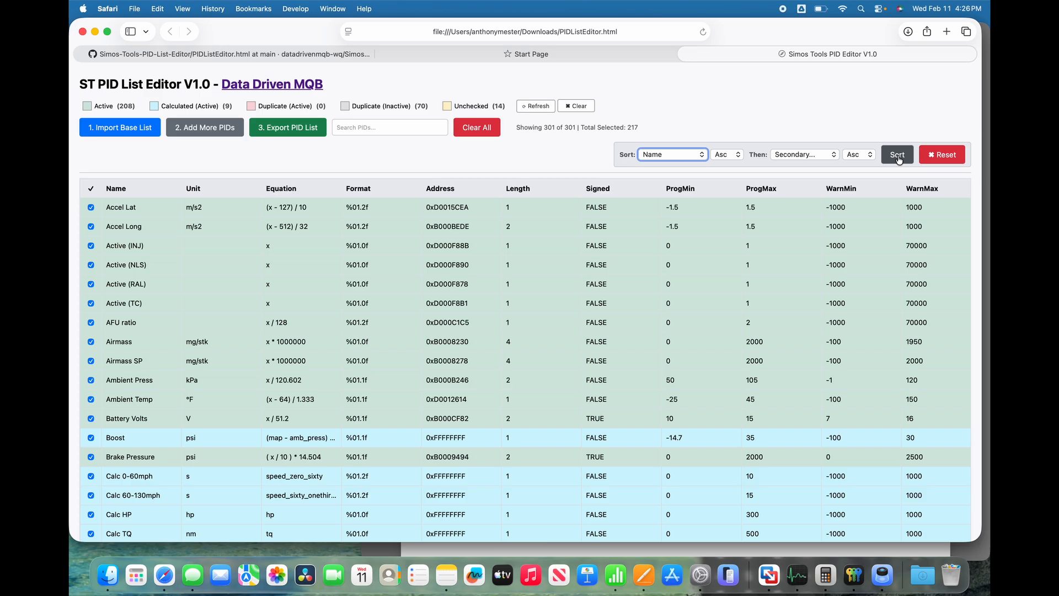
left_click(898, 157)
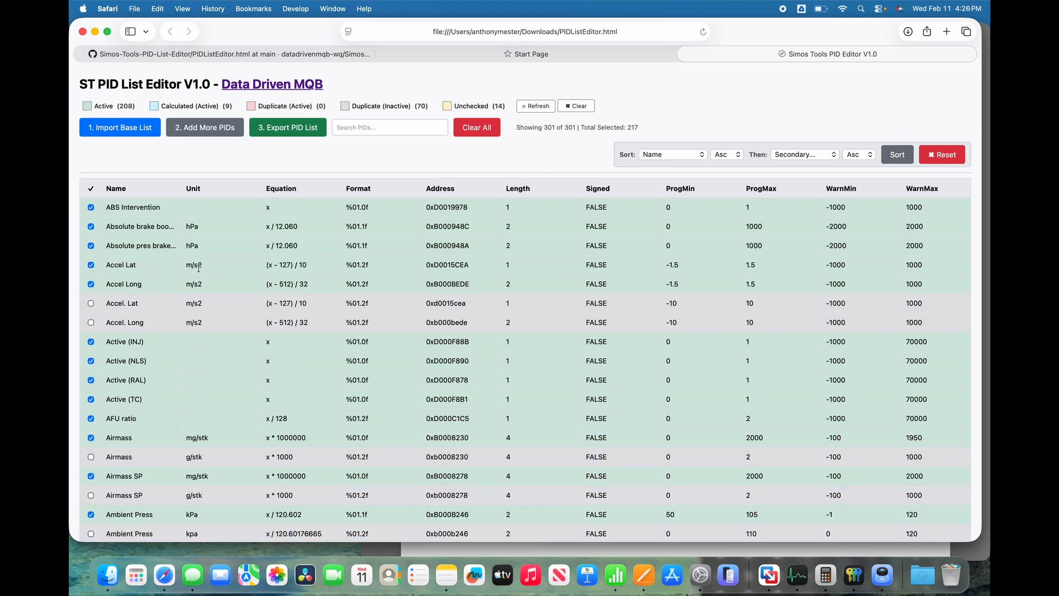
Activate the Ambient Temp PID in °C and deactivate the Ambient Temp PID in °F.
scroll(164, 328, "down", 5)
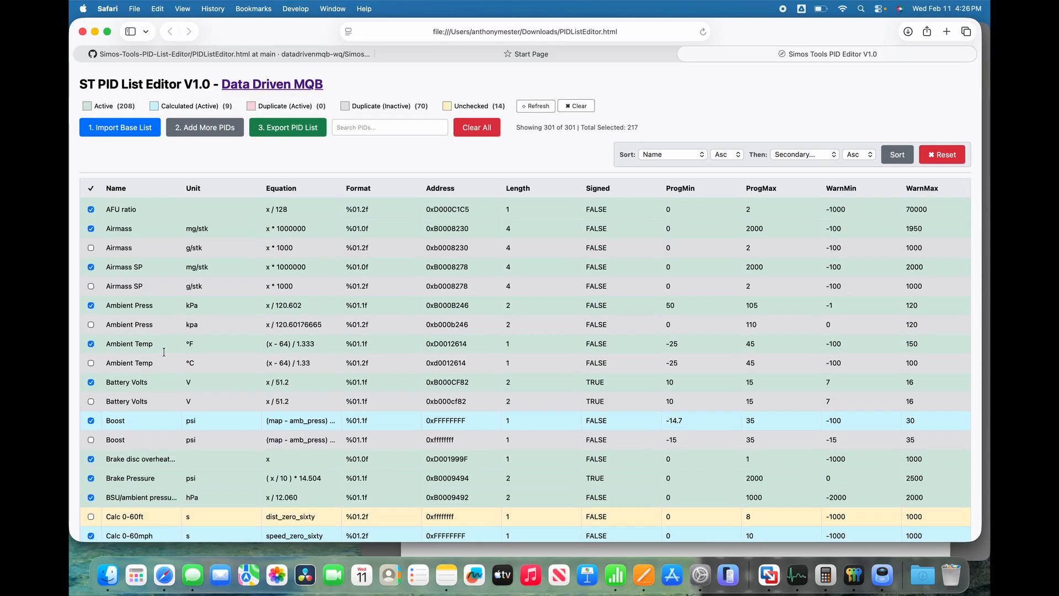
scroll(182, 351, "down", 4)
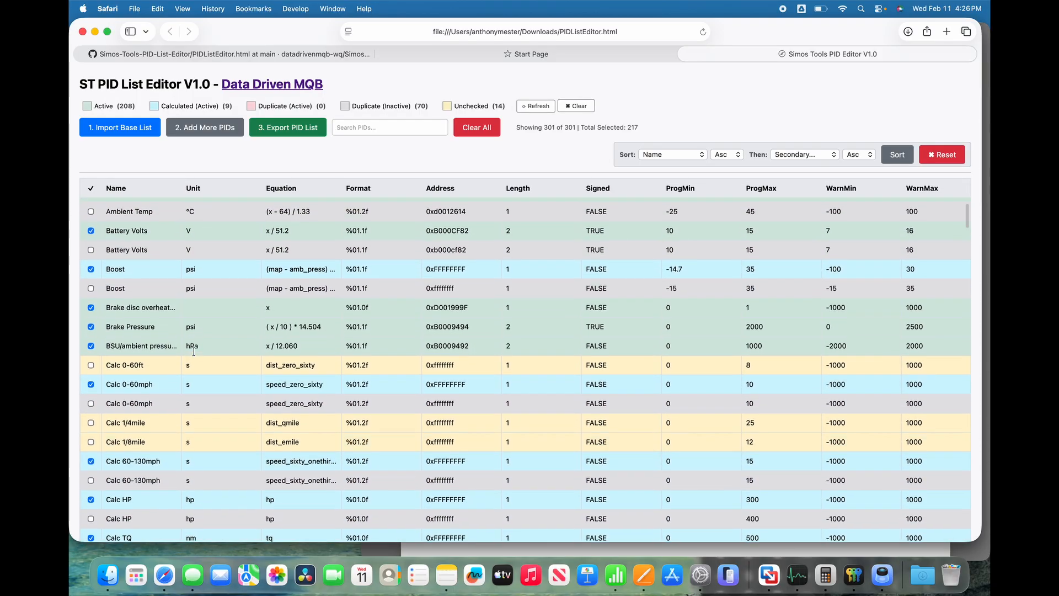
scroll(194, 351, "up", 3)
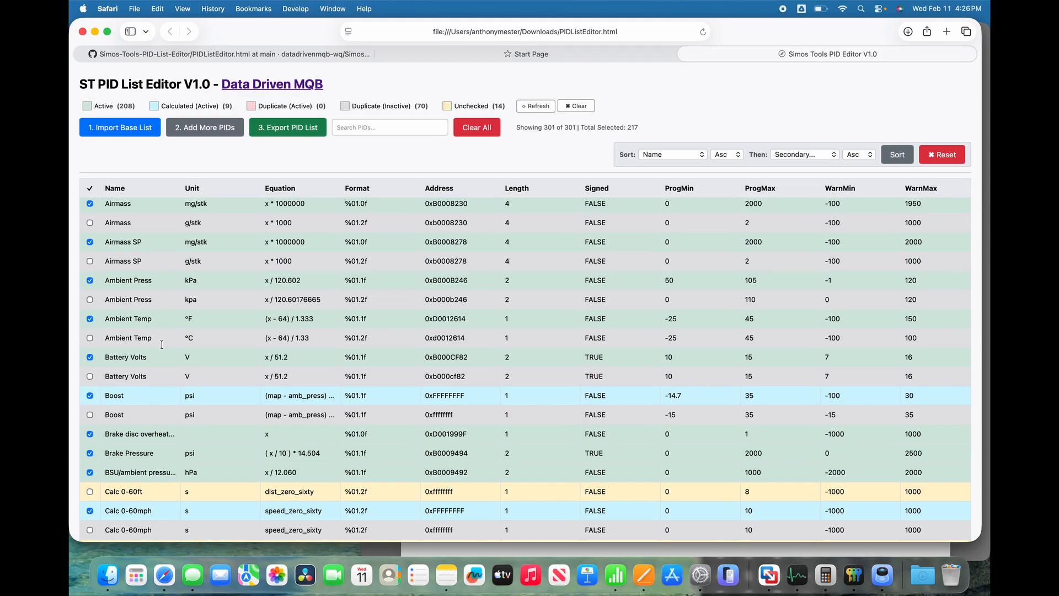
left_click(90, 339)
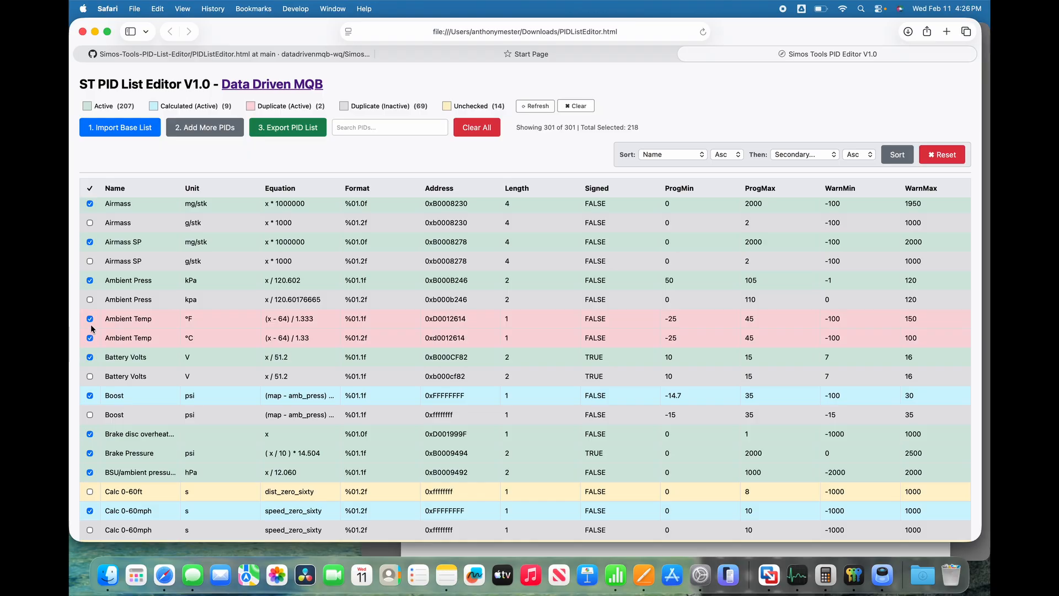
left_click(90, 319)
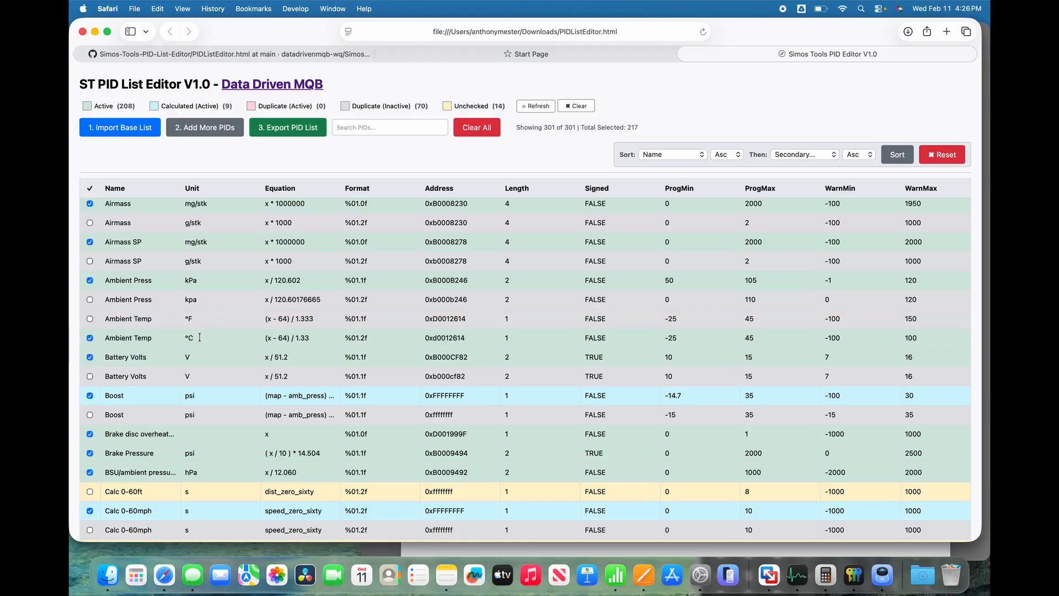
Set the unit of the inactive Ambient Temp PID to °C.
double_click(199, 328)
key("BackSpace")
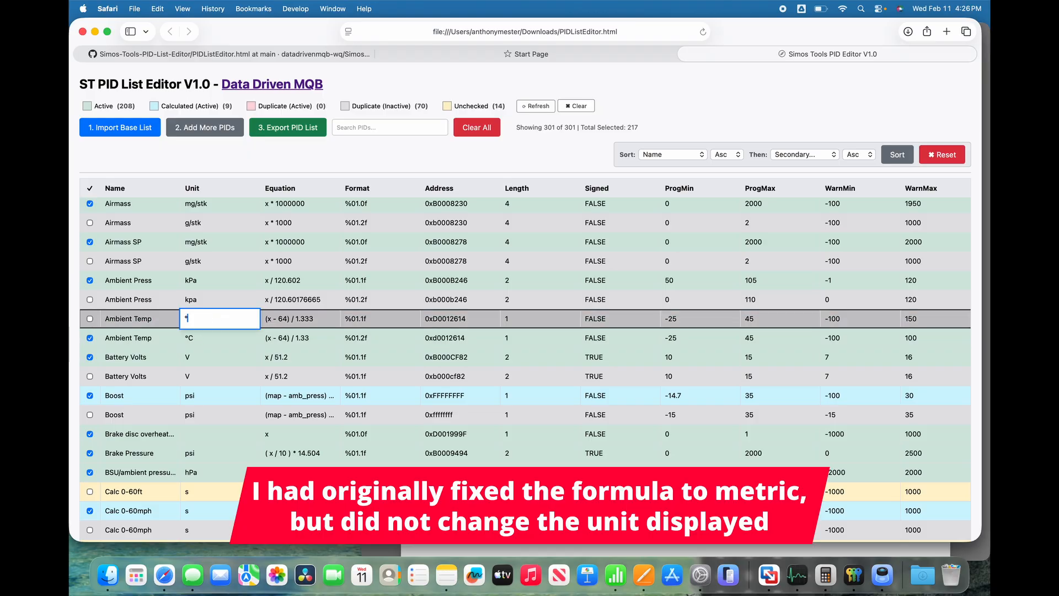
type("C")
key("Return")
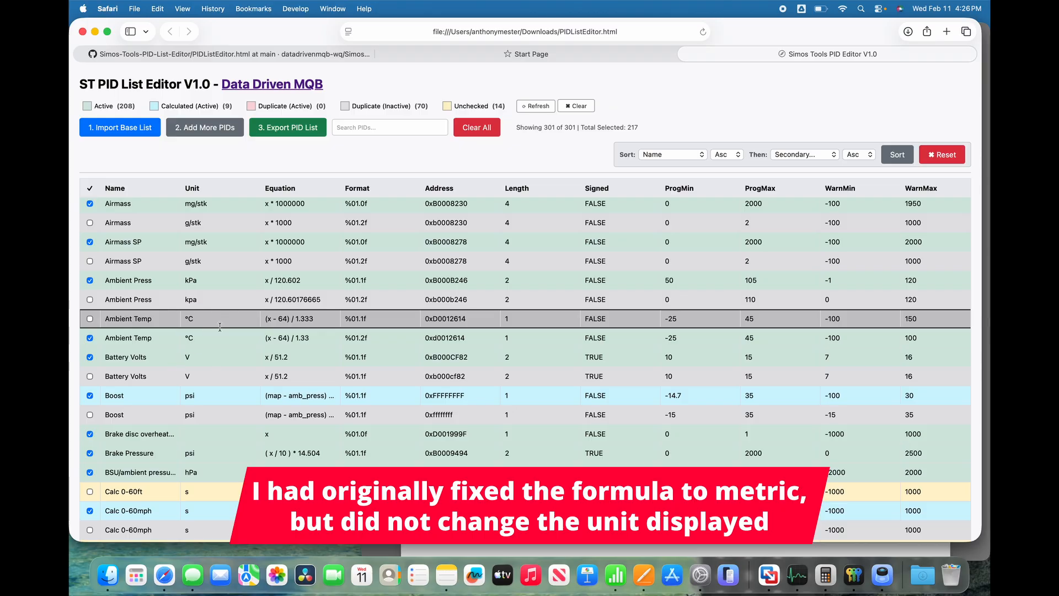
Widen the Equation column to fit the full Boost formulas and search the PIDs for "map".
scroll(226, 353, "down", 5)
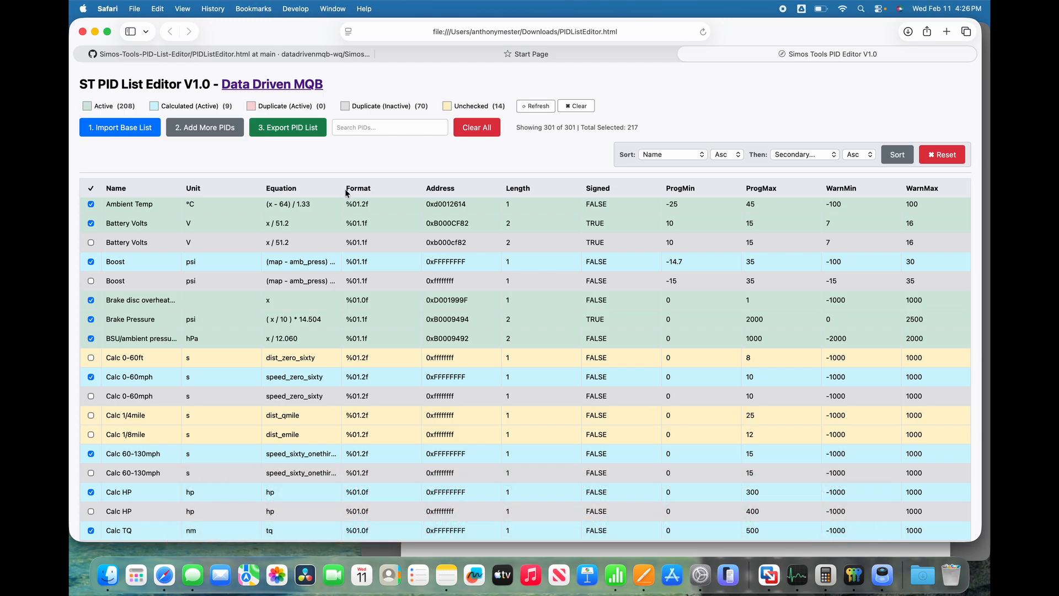
left_click_drag(342, 189, 400, 192)
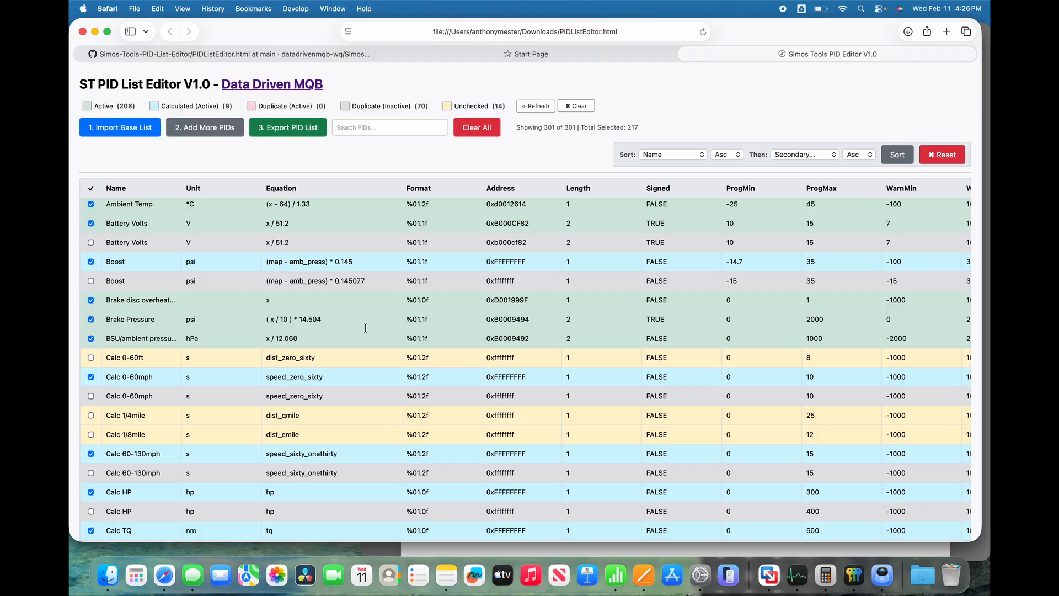
left_click(385, 126)
type("m")
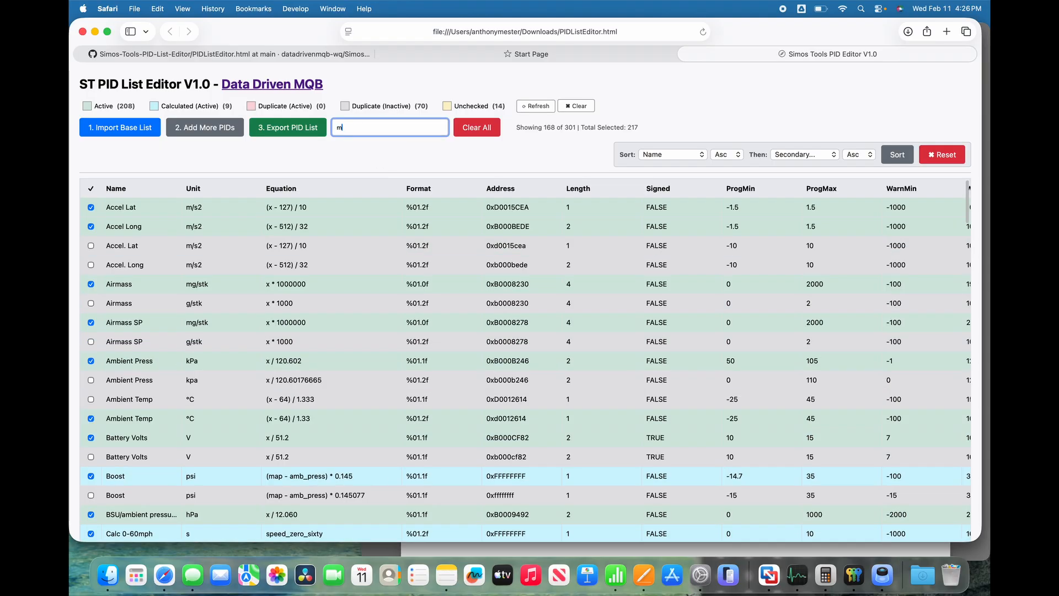
type("ap")
Compare the Assign To entries of the MAP PIDs with the variables in the Boost equations, and clear the search.
scroll(369, 299, "right", 2)
scroll(368, 299, "right", 6)
left_click(755, 303)
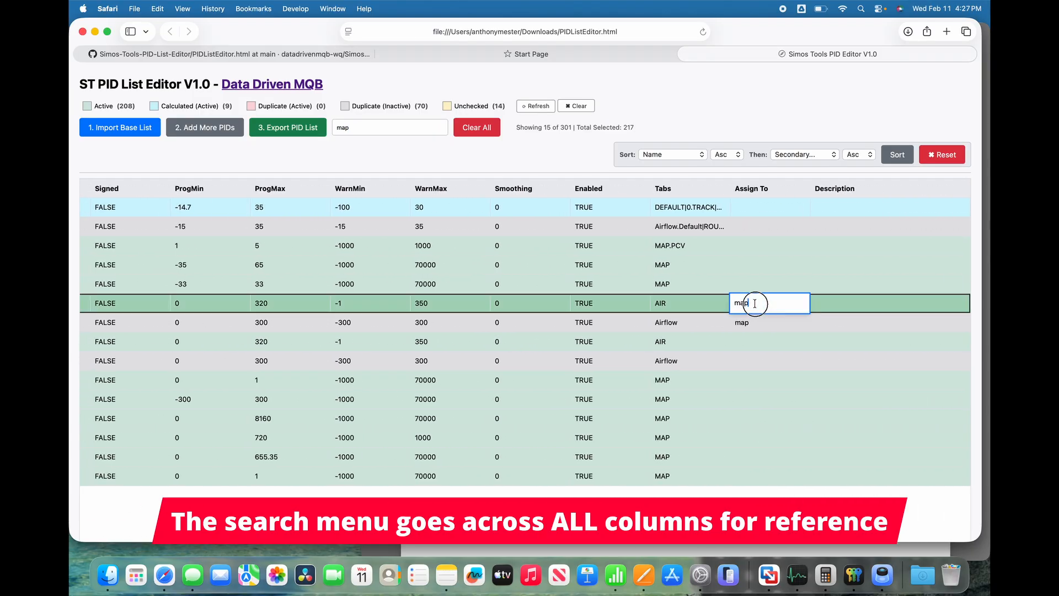
scroll(441, 315, "left", 8)
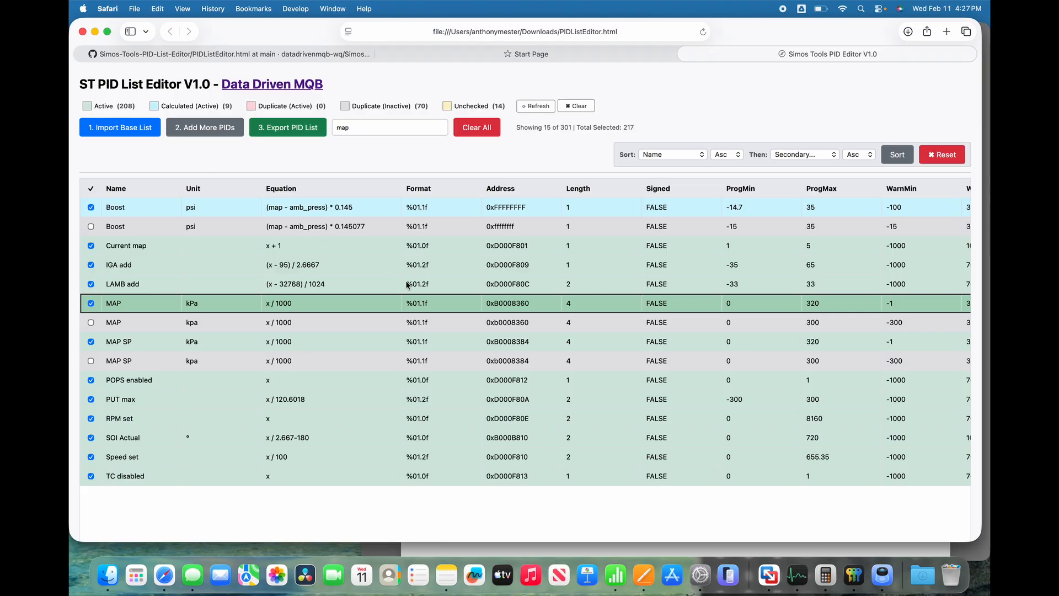
scroll(433, 291, "right", 10)
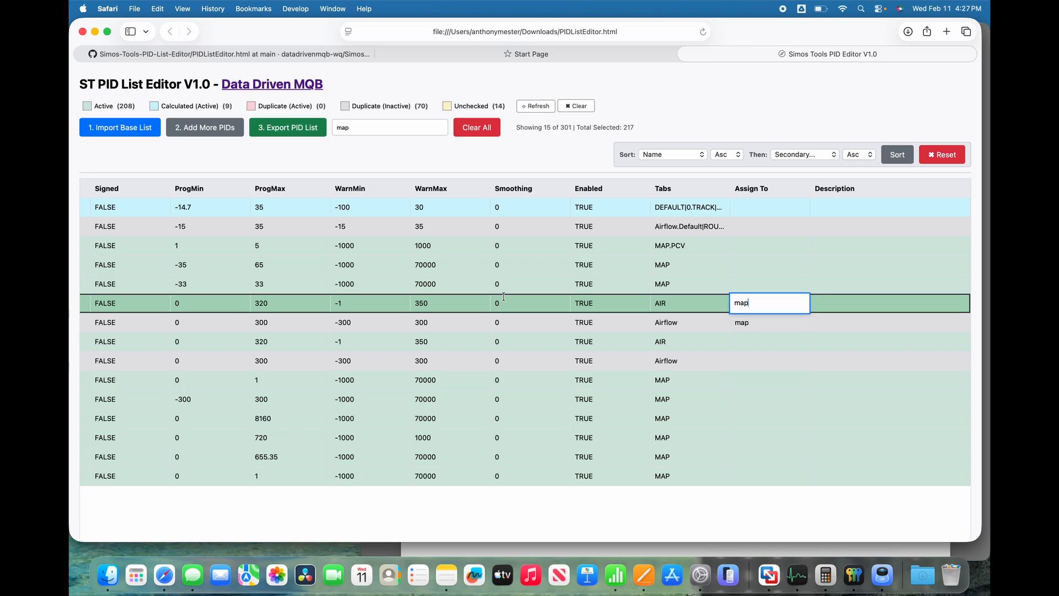
scroll(503, 297, "left", 10)
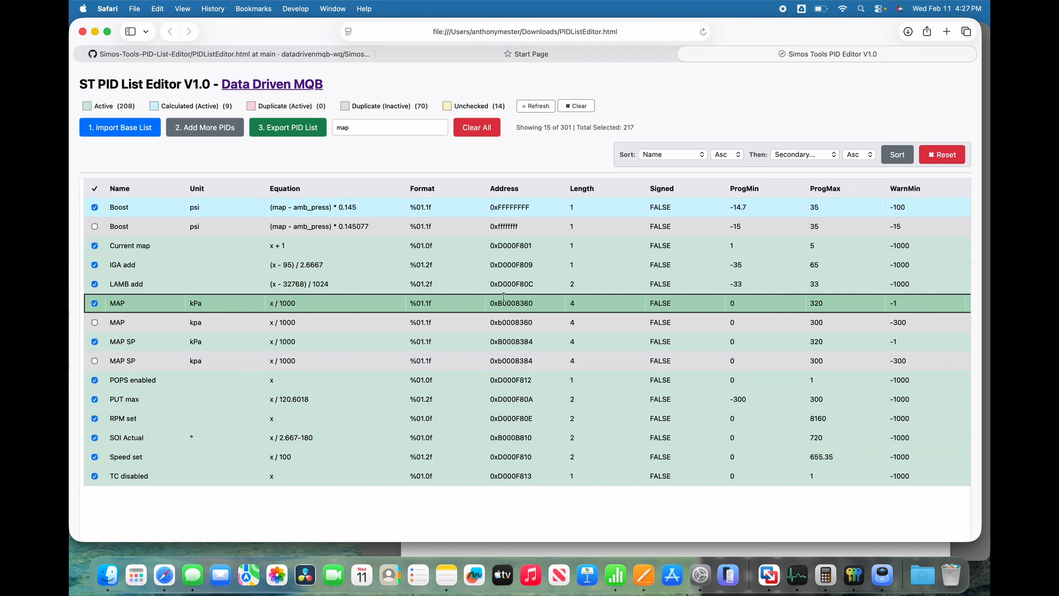
double_click(362, 130)
key("BackSpace")
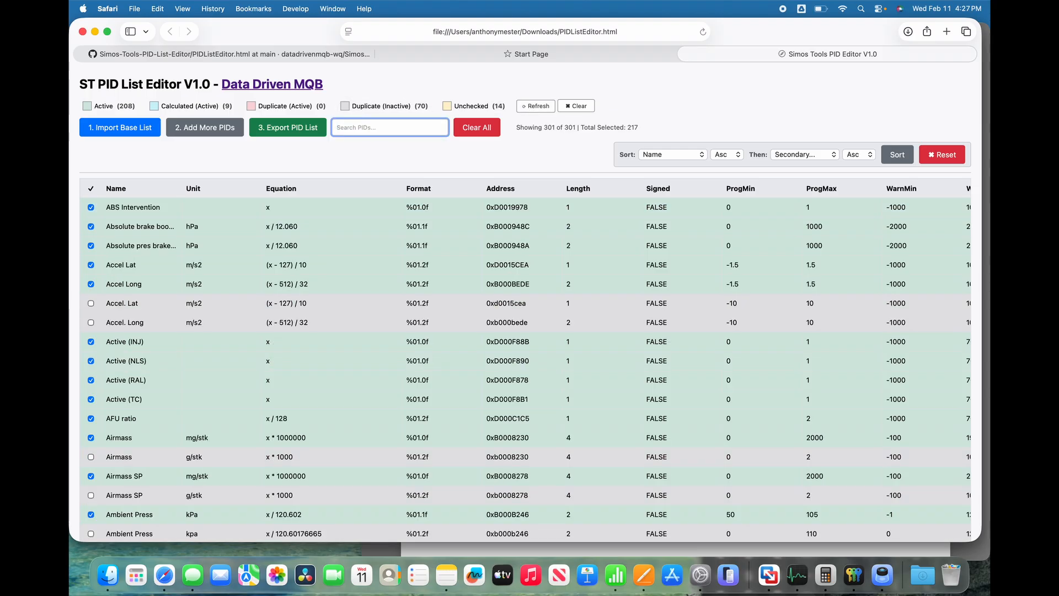
Activate the unchecked Calc 1/4mile and Calc 1/8mile PIDs.
scroll(223, 377, "down", 12)
scroll(223, 376, "up", 2)
scroll(222, 377, "up", 2)
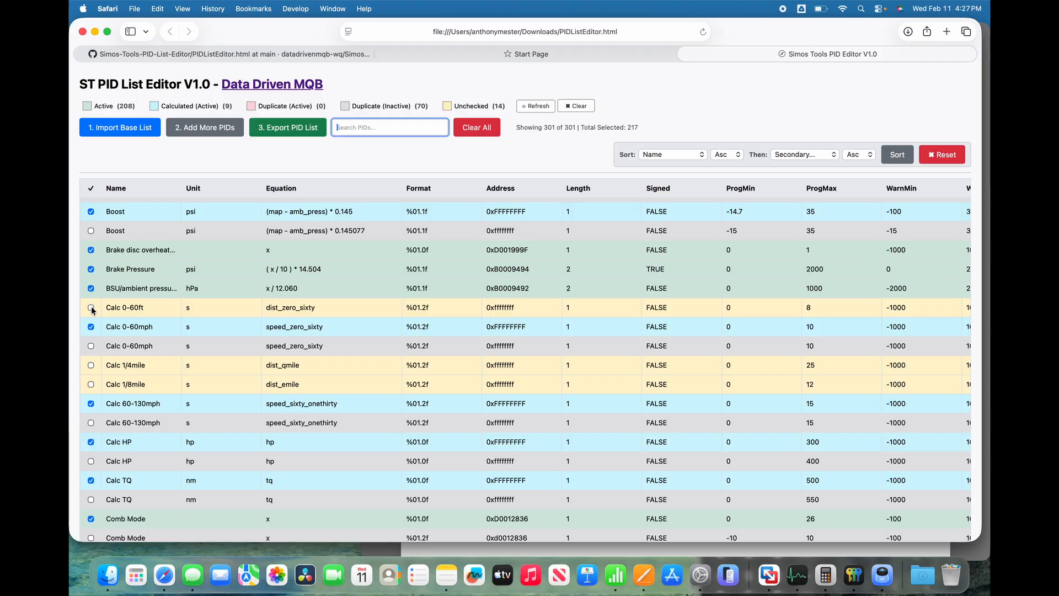
left_click(91, 365)
left_click(91, 384)
Look through the list for further unchecked PIDs and activate the calculated Fuel Trim PID.
scroll(236, 369, "down", 10)
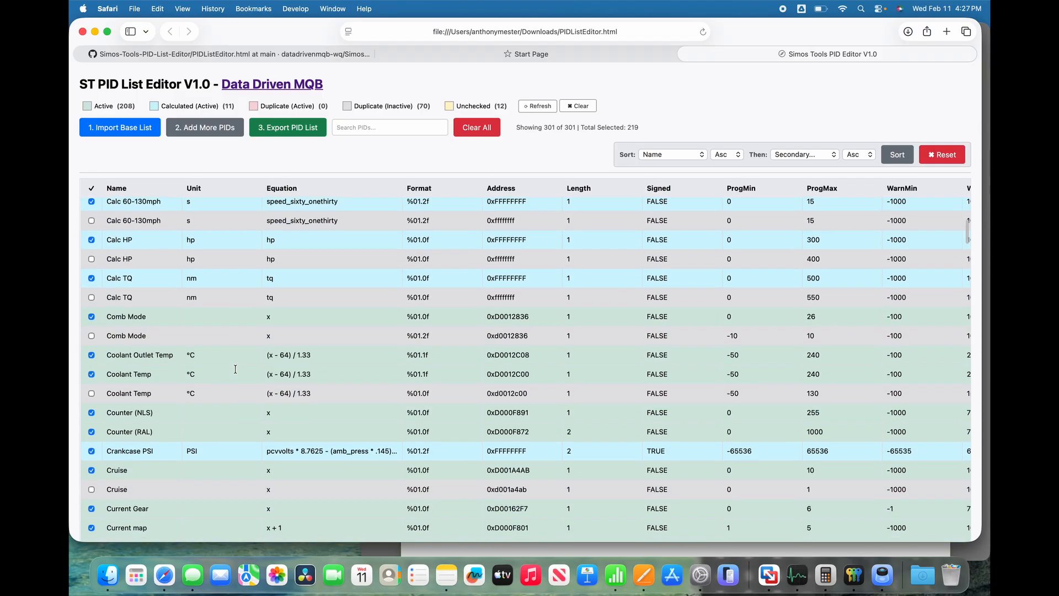
scroll(236, 369, "down", 10)
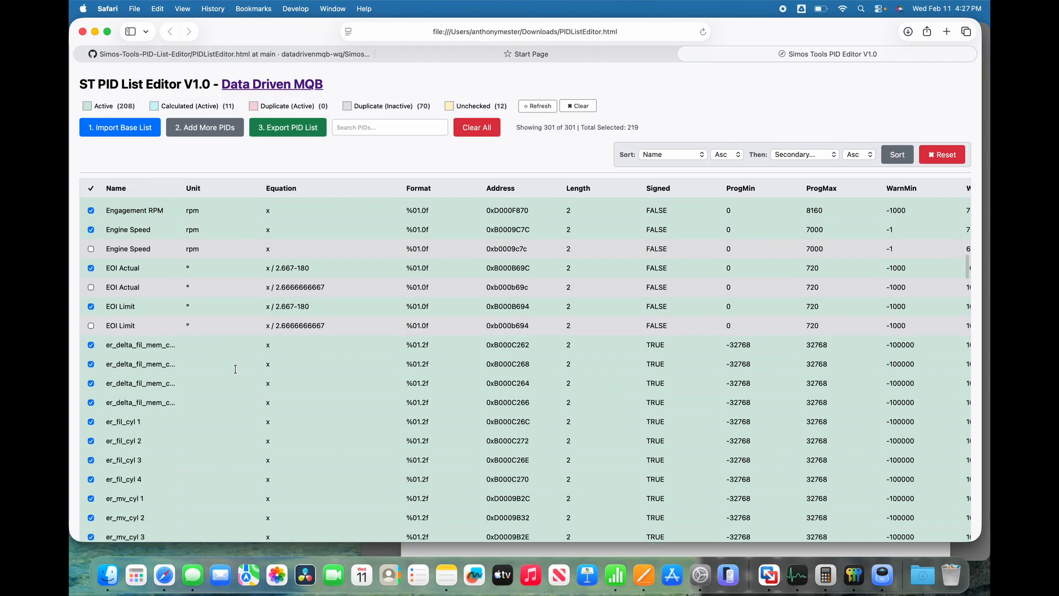
scroll(235, 370, "down", 5)
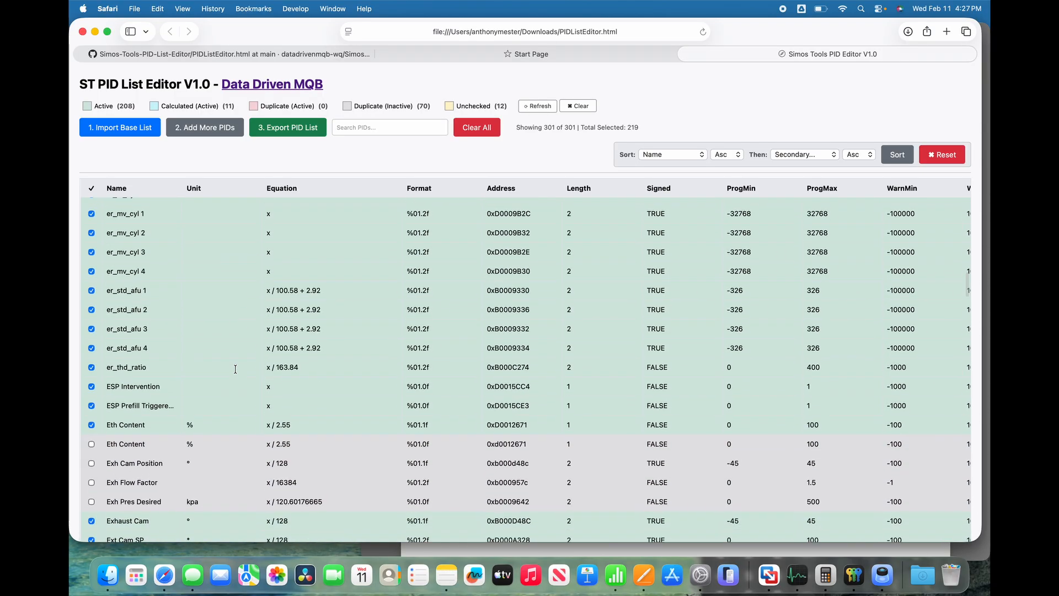
scroll(195, 275, "up", 2)
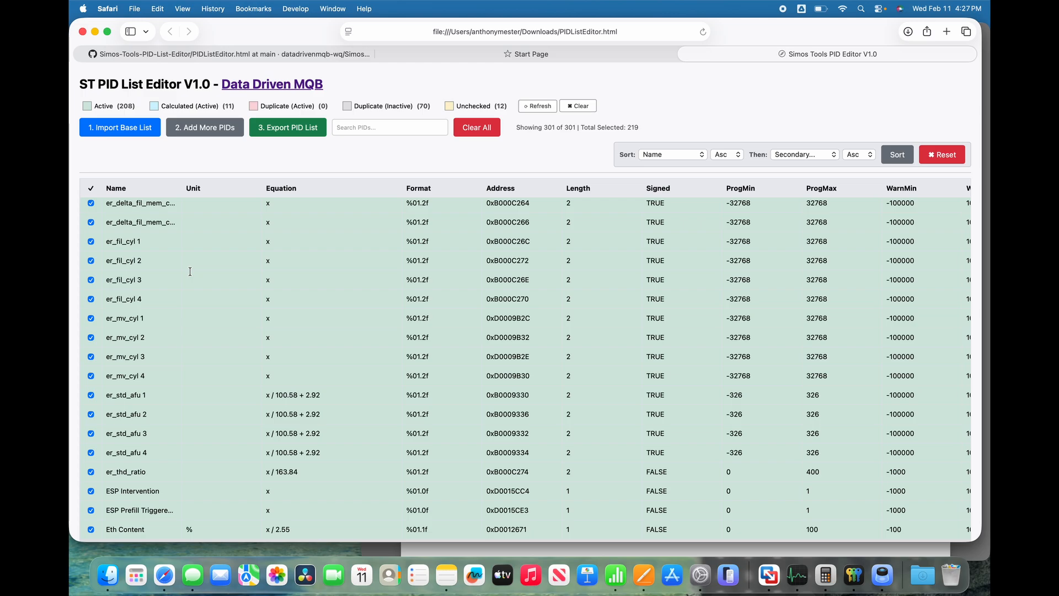
scroll(184, 360, "down", 5)
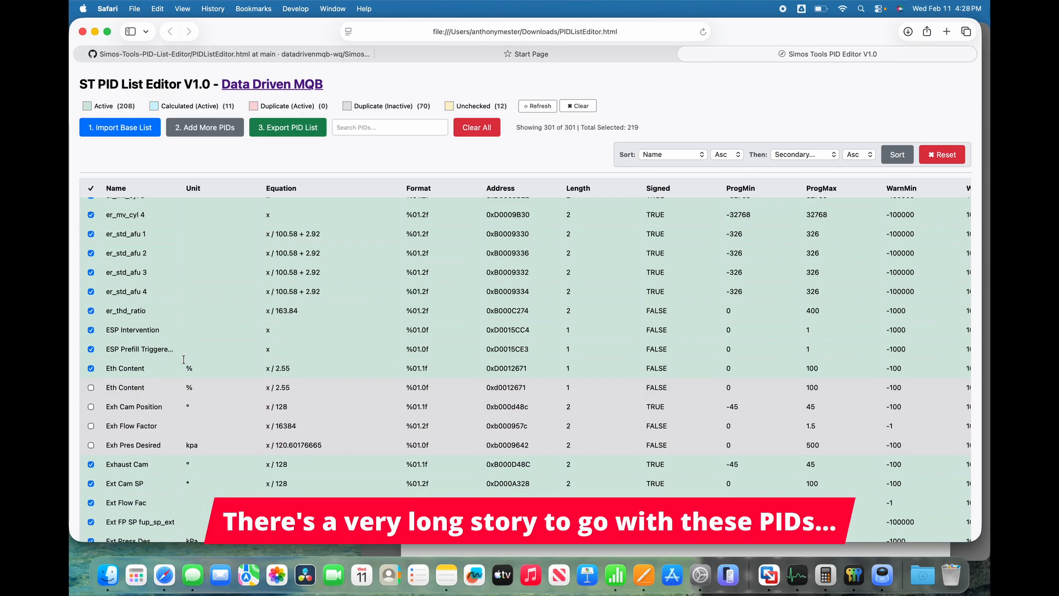
scroll(183, 360, "down", 10)
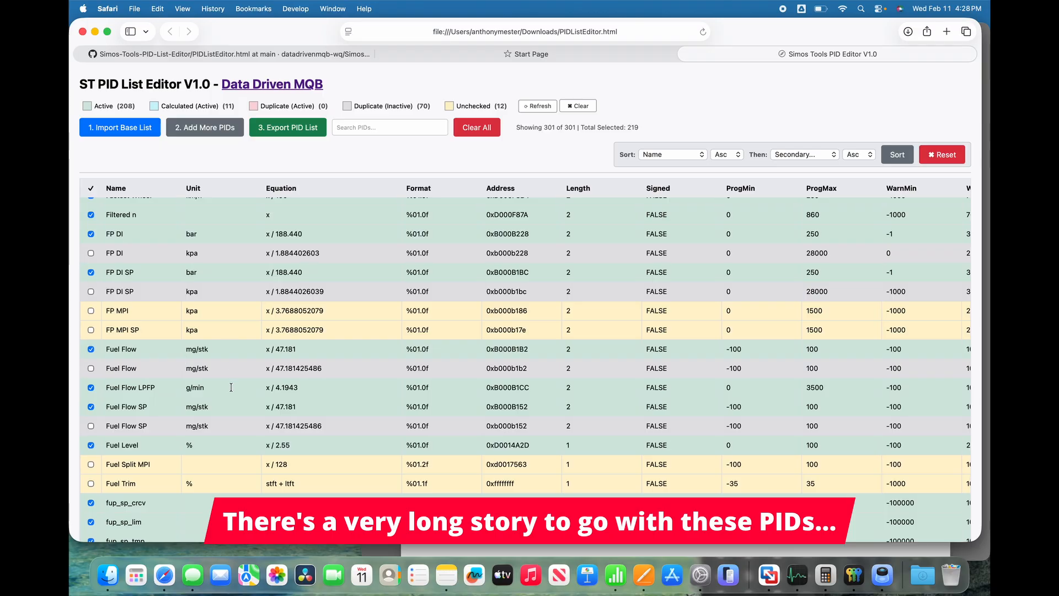
scroll(231, 387, "down", 5)
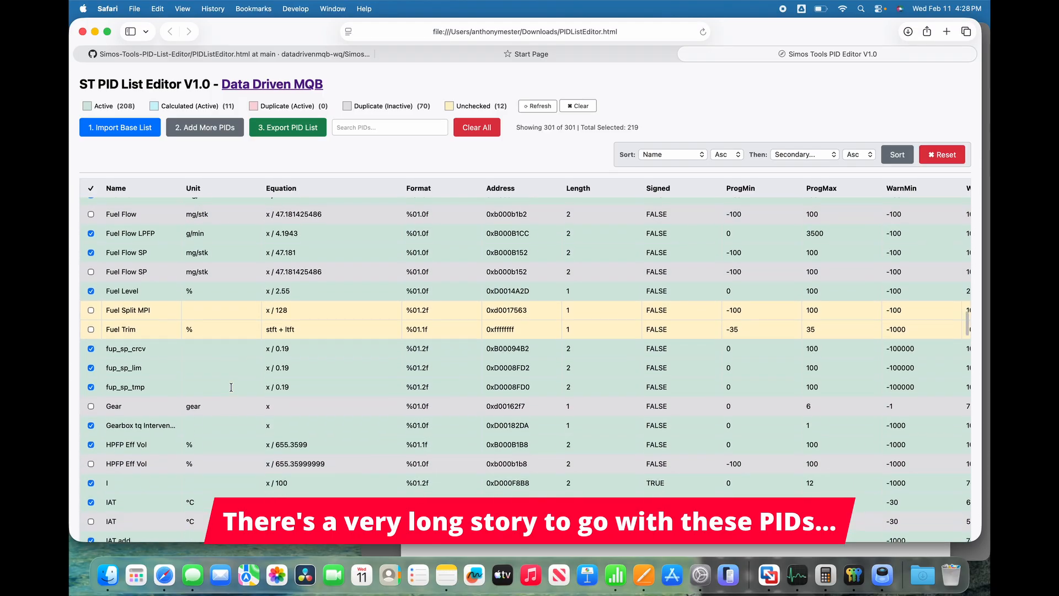
left_click(91, 317)
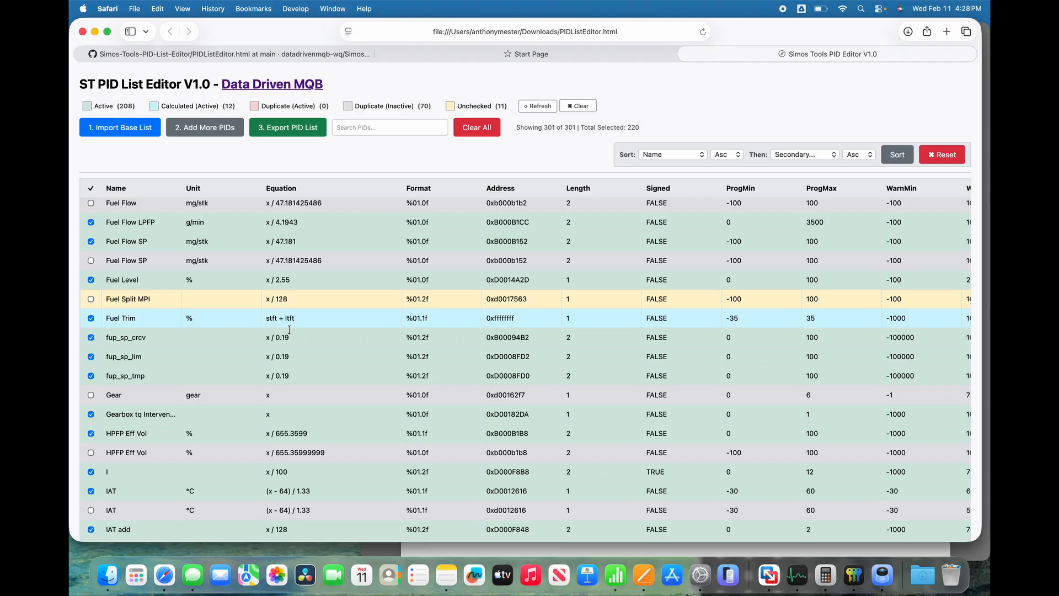
Search the PIDs for "stft" and set the Assign To value of the active STFT PID to stft.
left_click(375, 126)
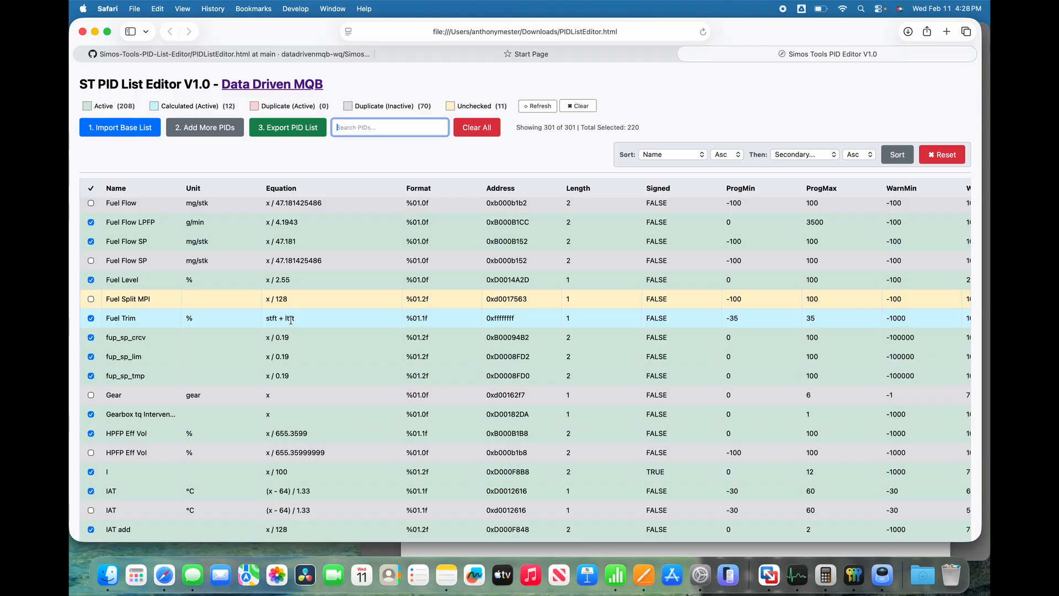
type("stf")
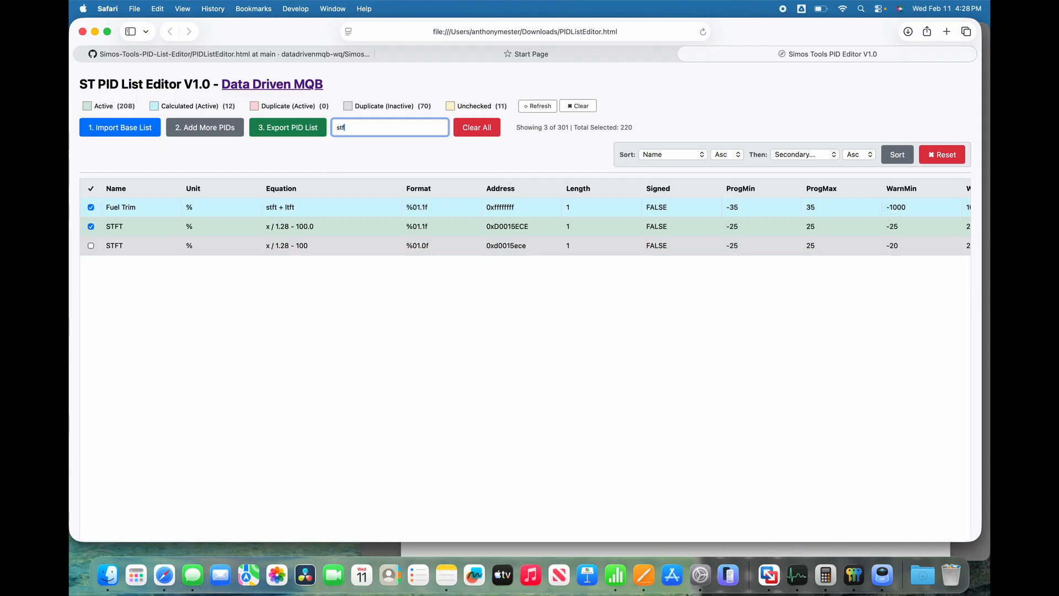
scroll(407, 234, "right", 10)
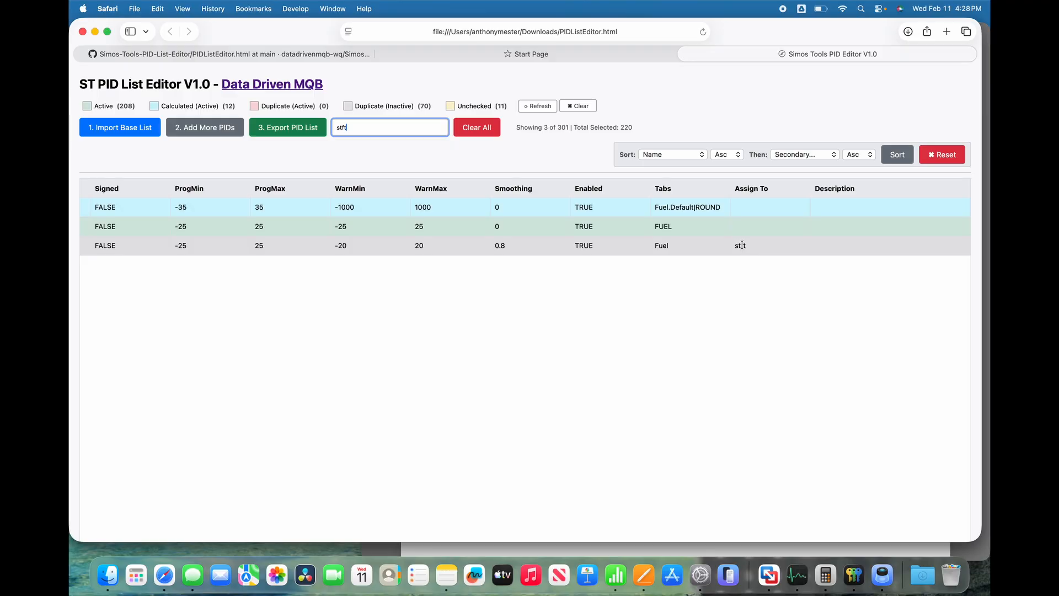
left_click(762, 246)
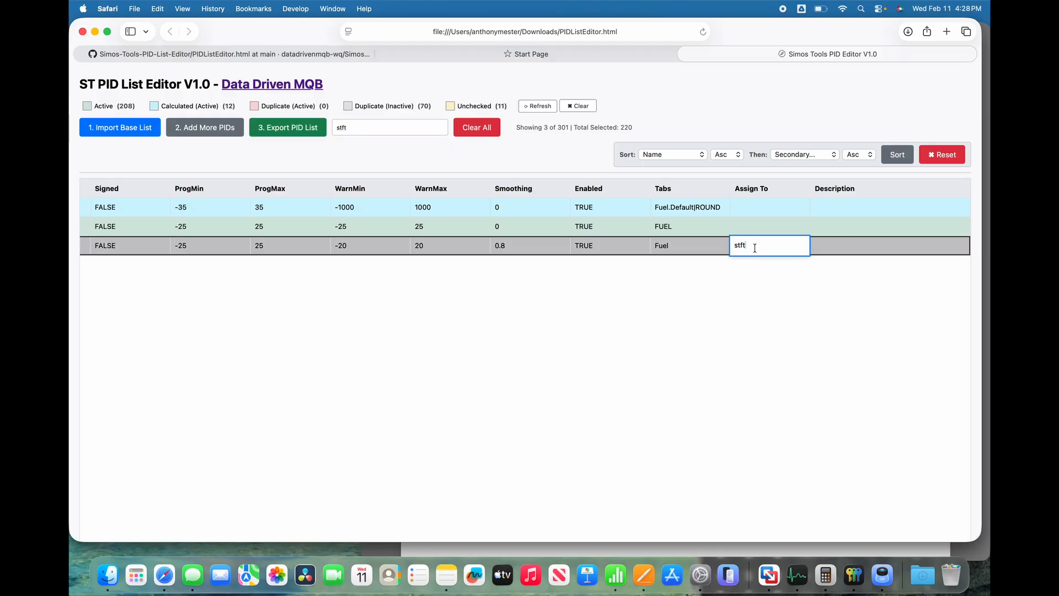
left_click(749, 225)
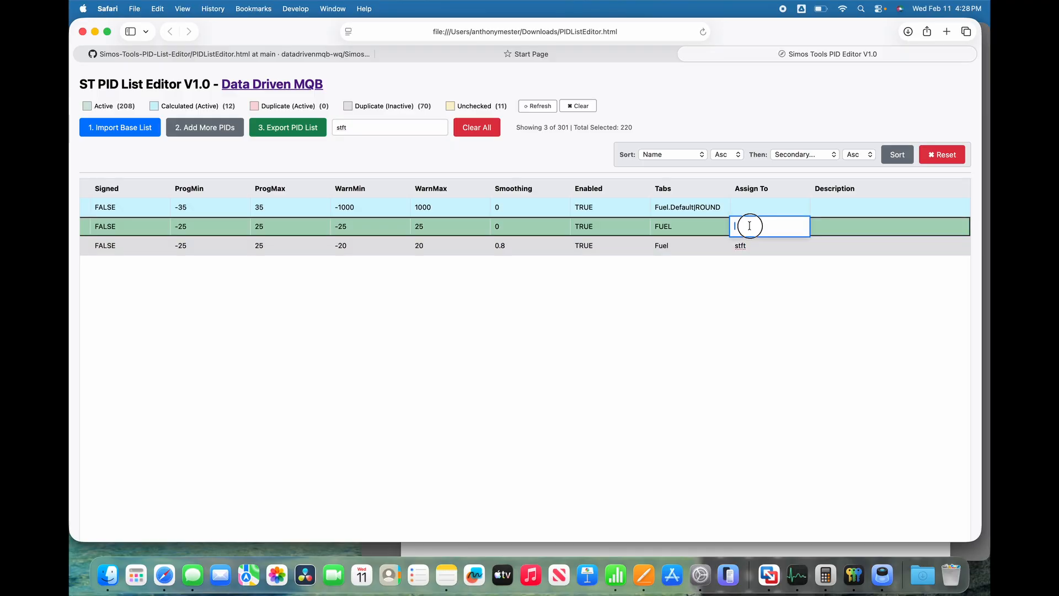
type("stft")
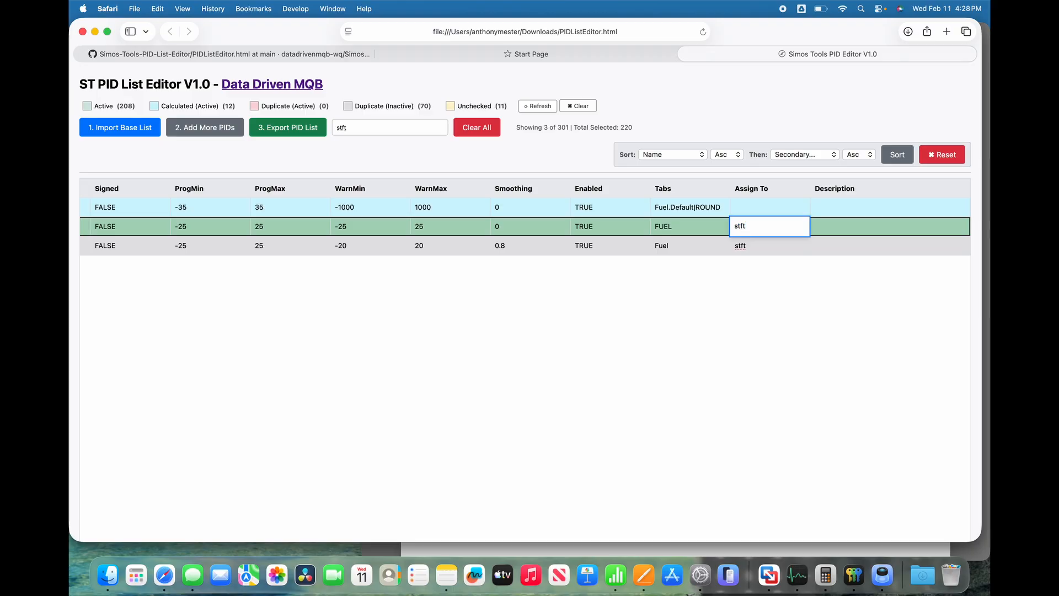
left_click(842, 241)
Search the PIDs for "ltft", set the active LTFT PID's Assign To value to ltft, and clear the search.
double_click(366, 128)
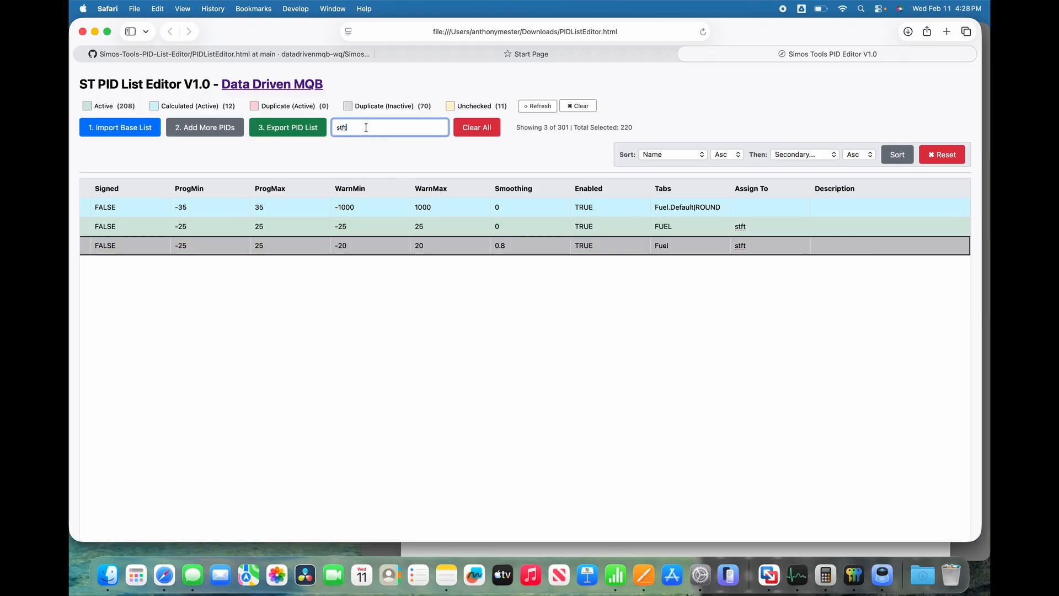
type("ltft")
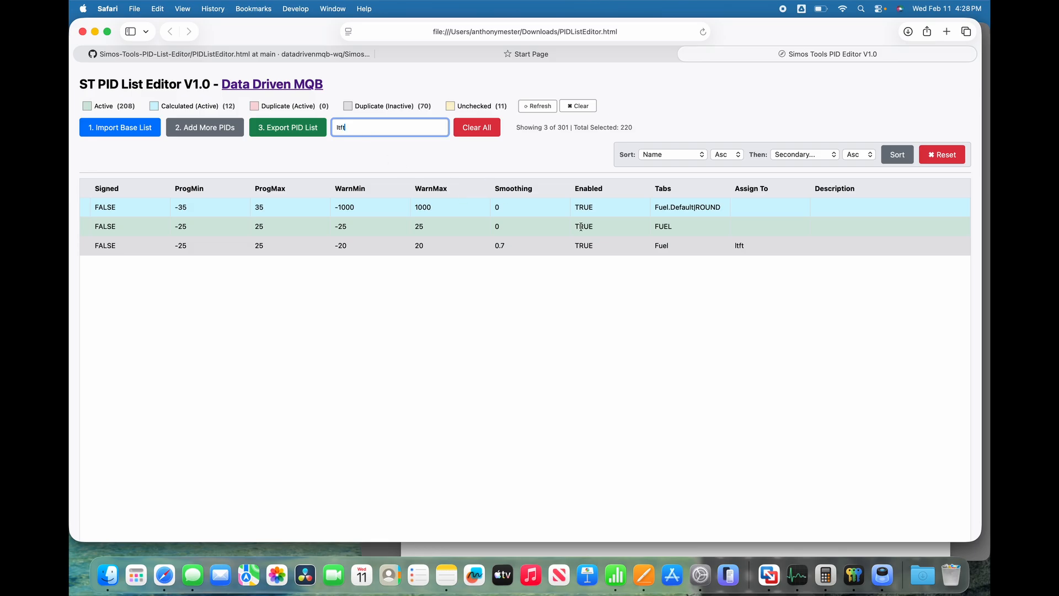
left_click(755, 226)
type("ltft")
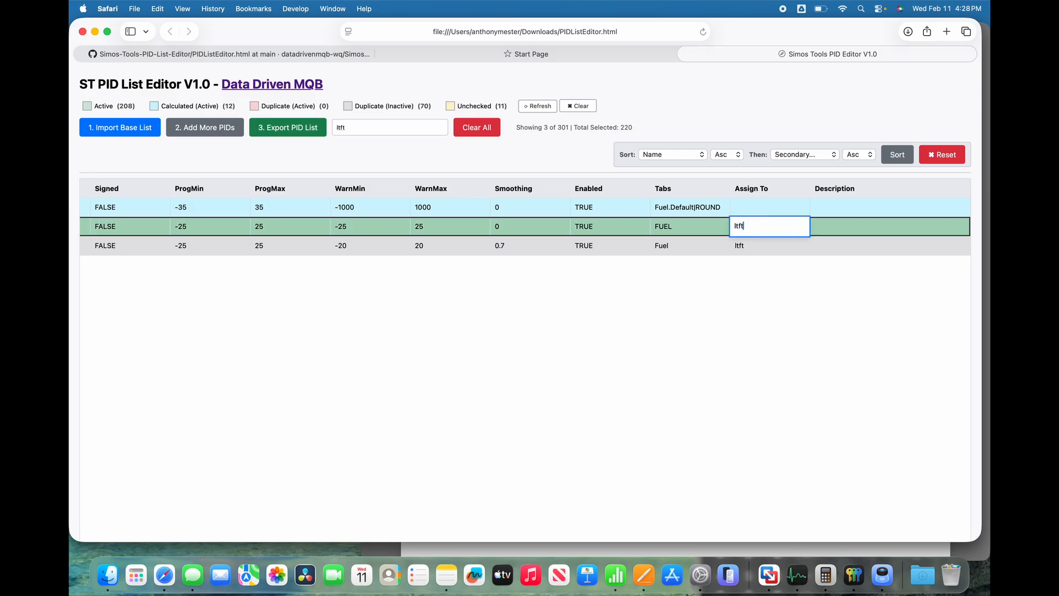
left_click(870, 246)
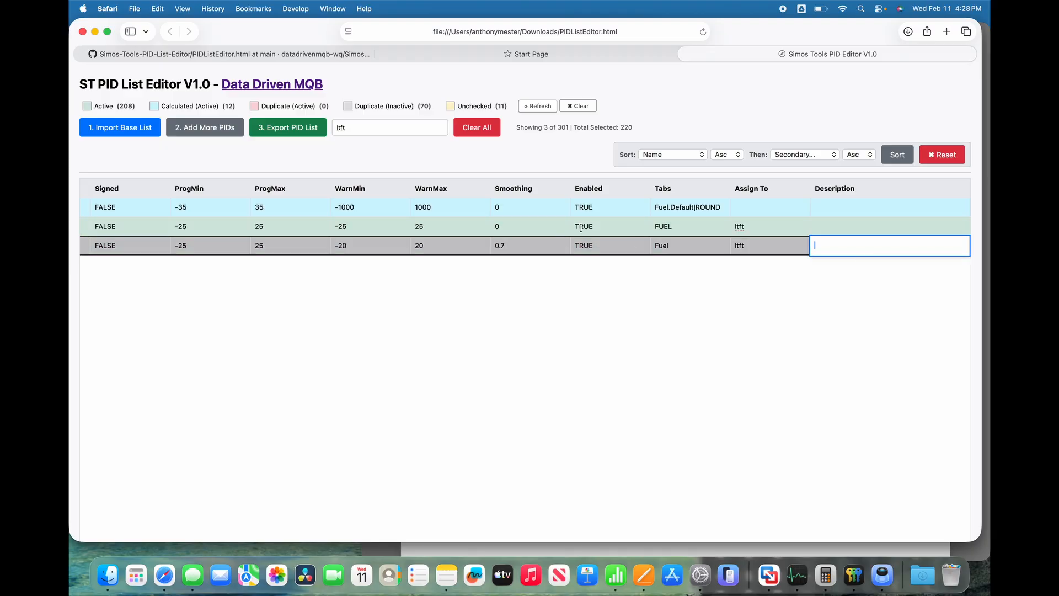
left_click(609, 223)
scroll(610, 223, "left", 2)
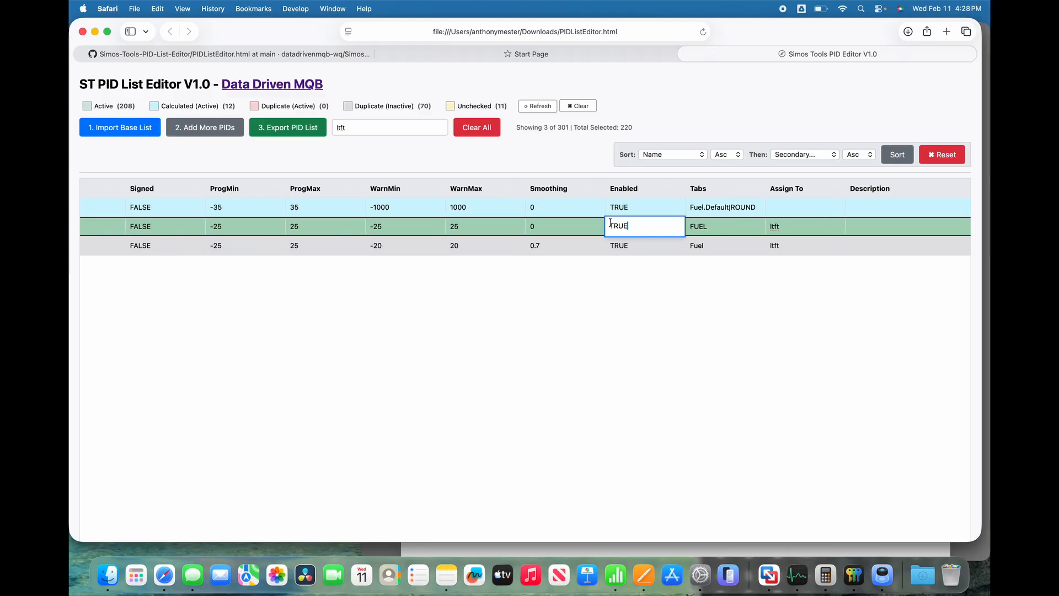
scroll(610, 223, "left", 10)
left_click(360, 129)
double_click(361, 128)
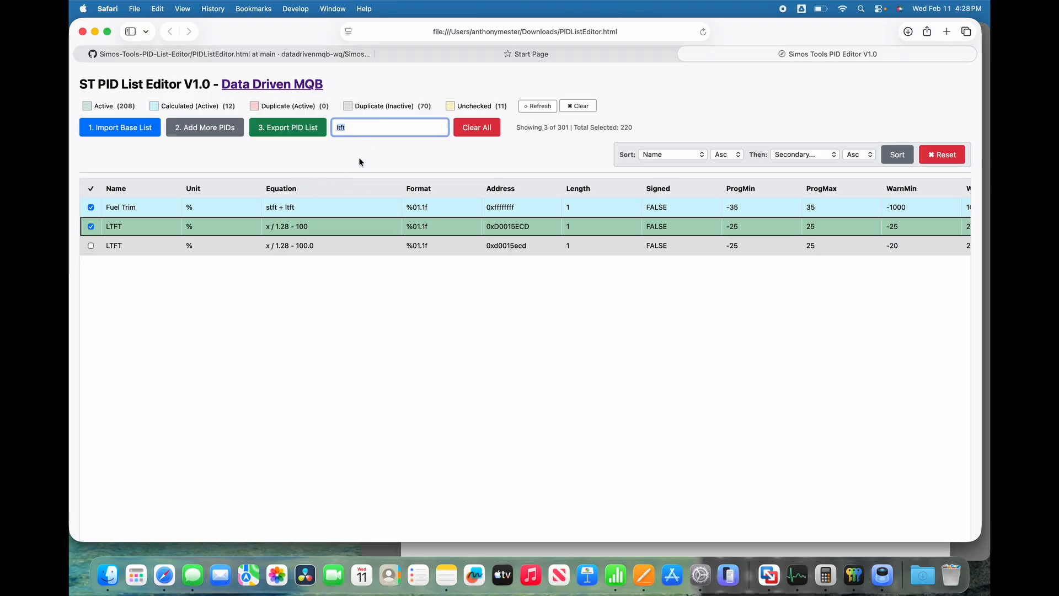
key("BackSpace")
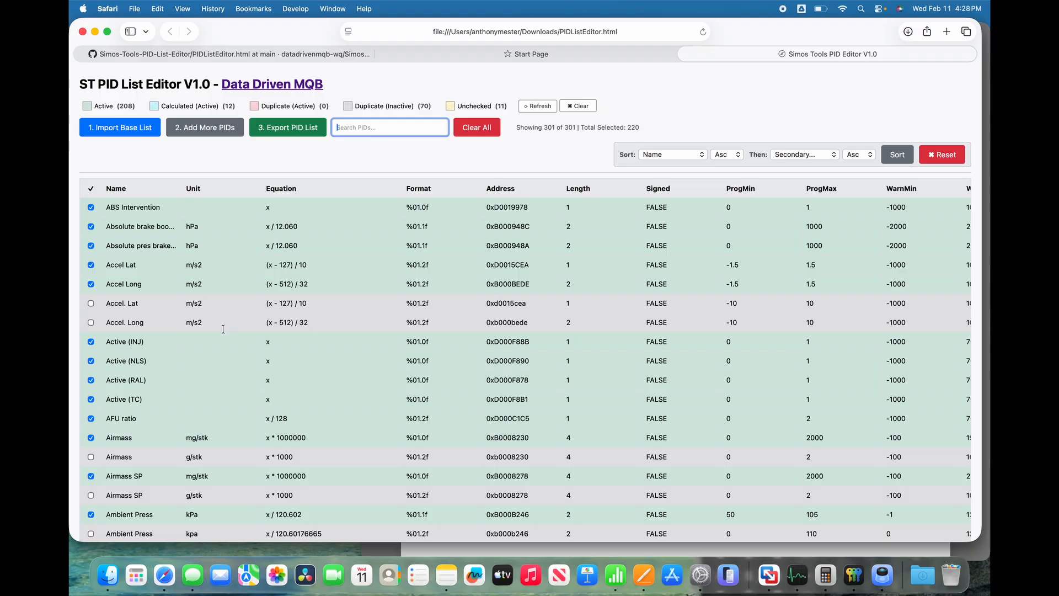
Look through the list from the FP MPI PIDs to Inj PW MPI for PIDs that are still unchecked.
scroll(223, 329, "down", 15)
scroll(223, 329, "down", 10)
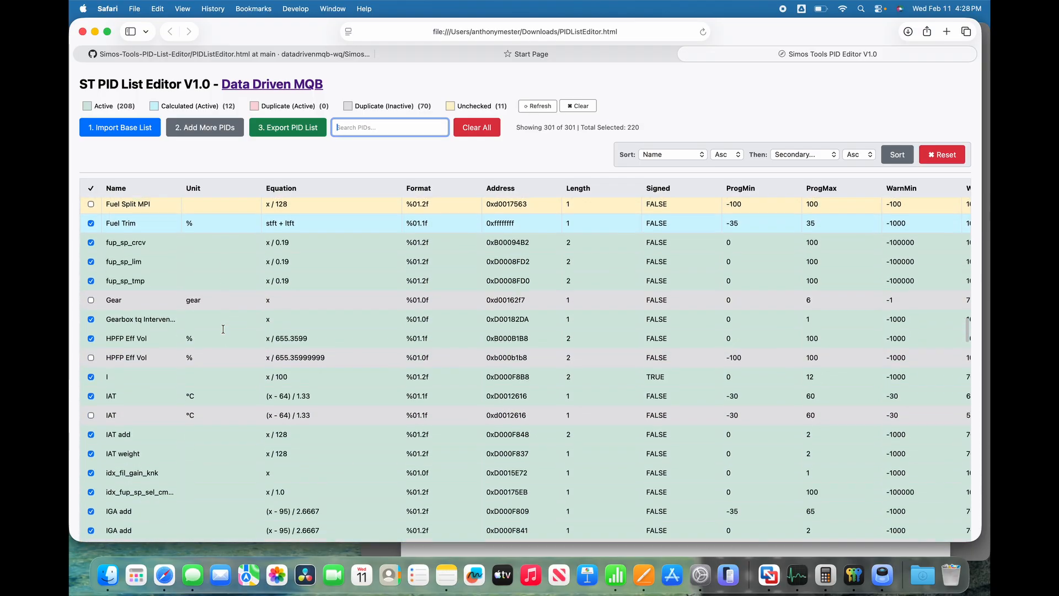
scroll(223, 329, "up", 8)
scroll(223, 329, "down", 5)
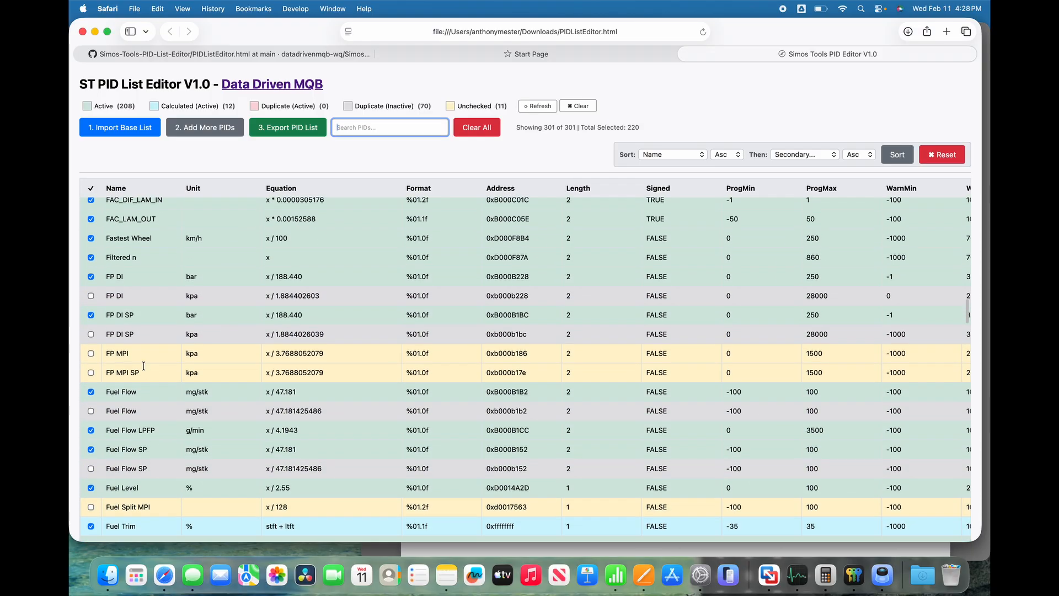
scroll(163, 398, "down", 2)
scroll(162, 398, "down", 12)
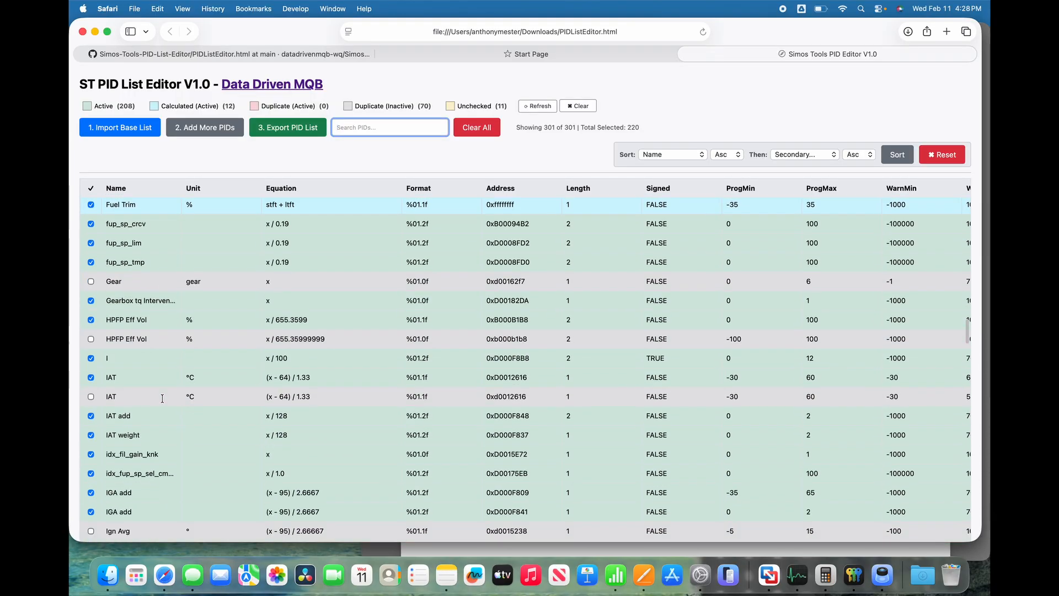
scroll(162, 398, "down", 8)
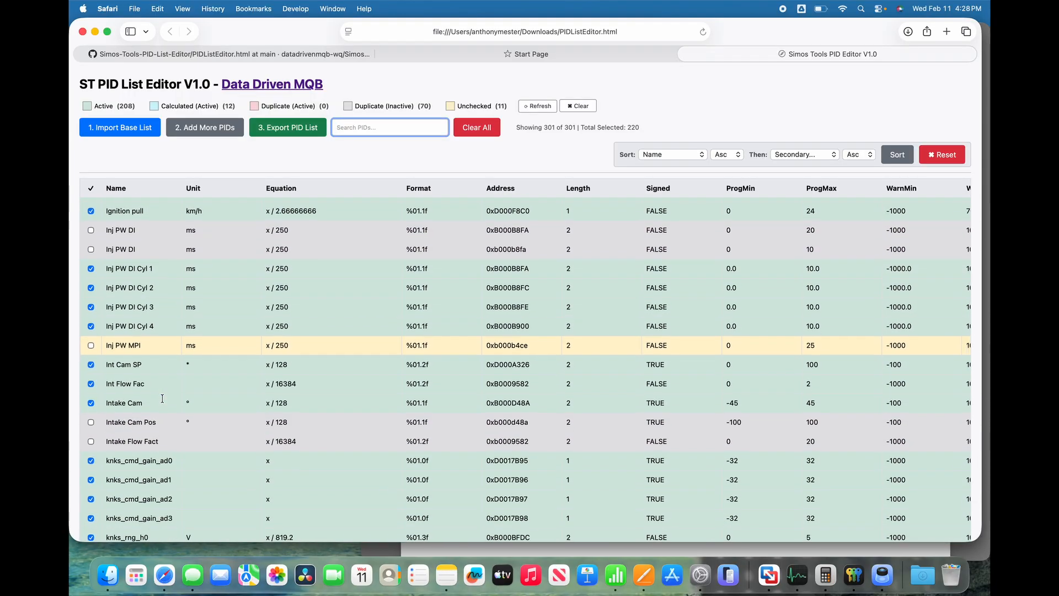
scroll(163, 398, "up", 2)
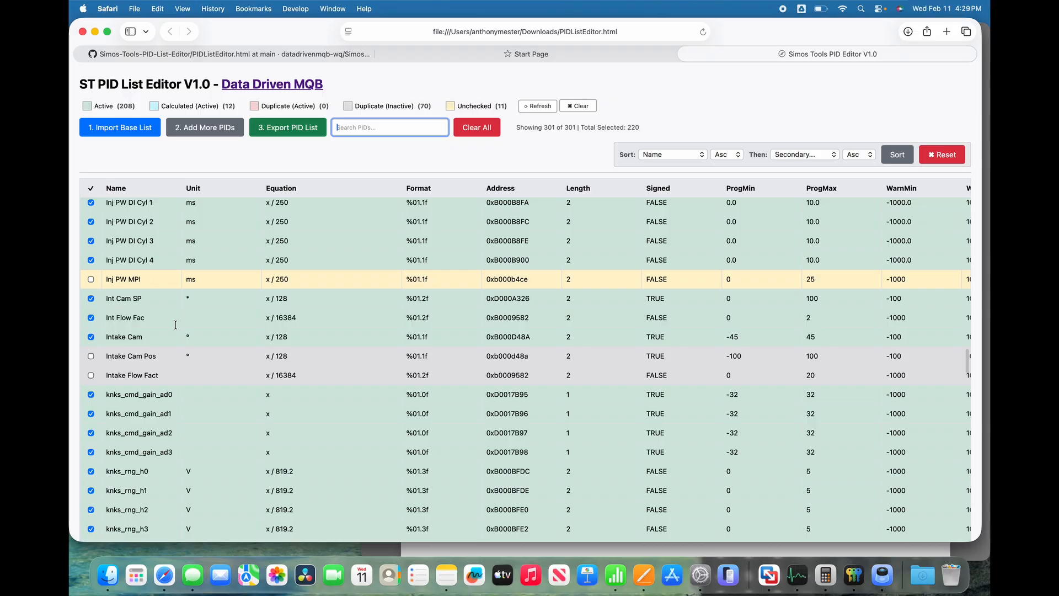
Compare the addresses and Assign To entries of the checked and unchecked Knock Cyl 1 to 4 PIDs.
scroll(175, 324, "down", 10)
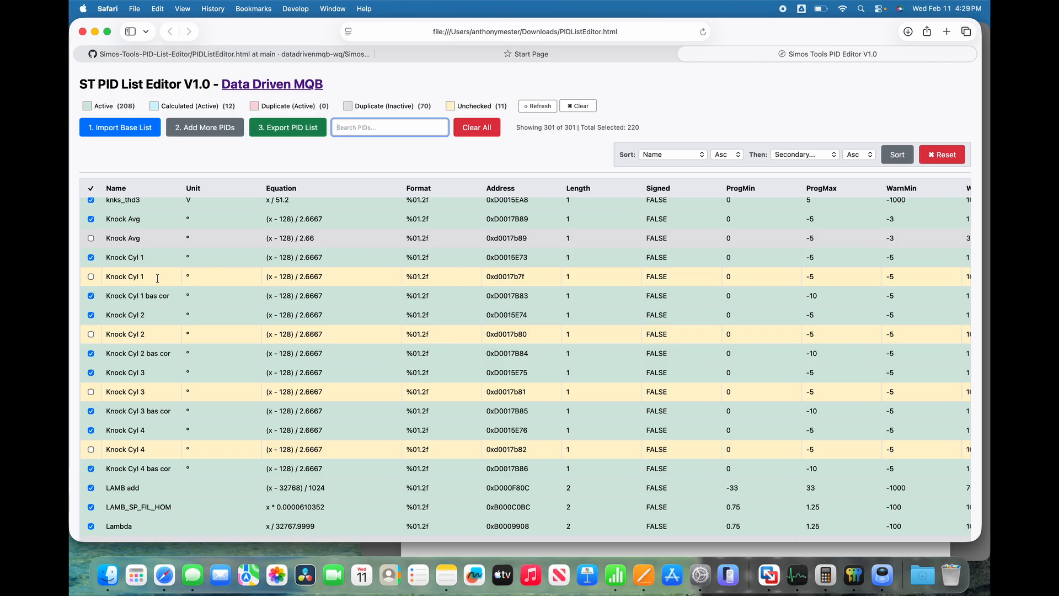
scroll(643, 298, "right", 10)
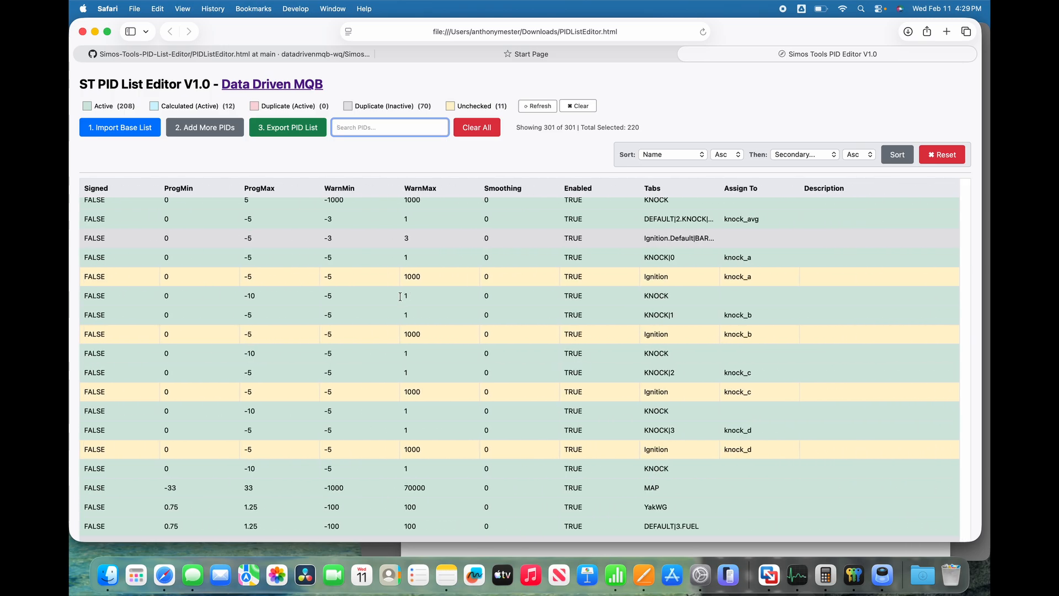
scroll(473, 282, "left", 10)
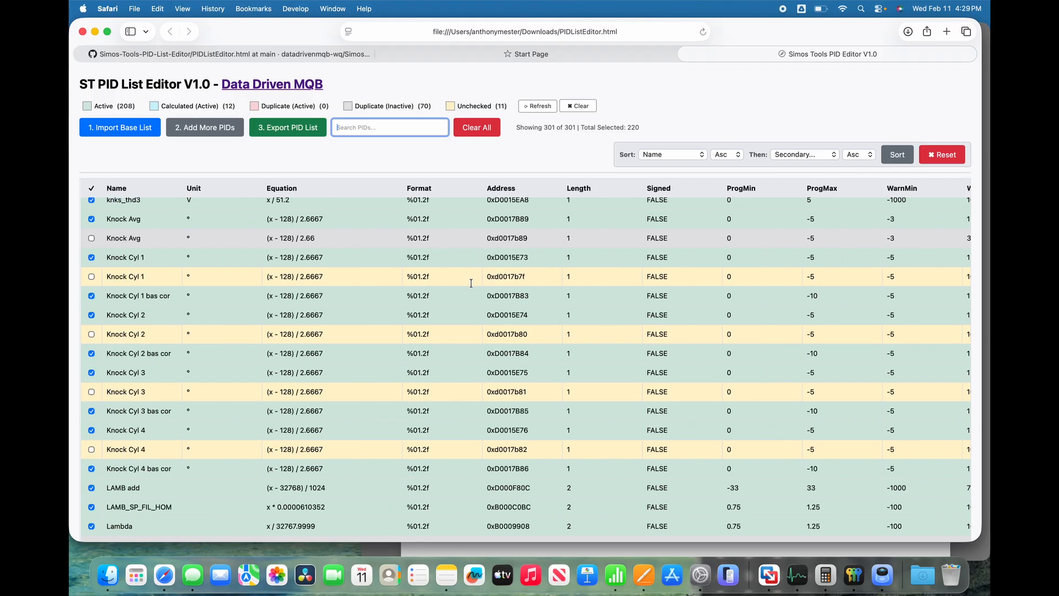
Find the unchecked Misfires PID below Misfire Sum and activate it.
scroll(168, 325, "down", 10)
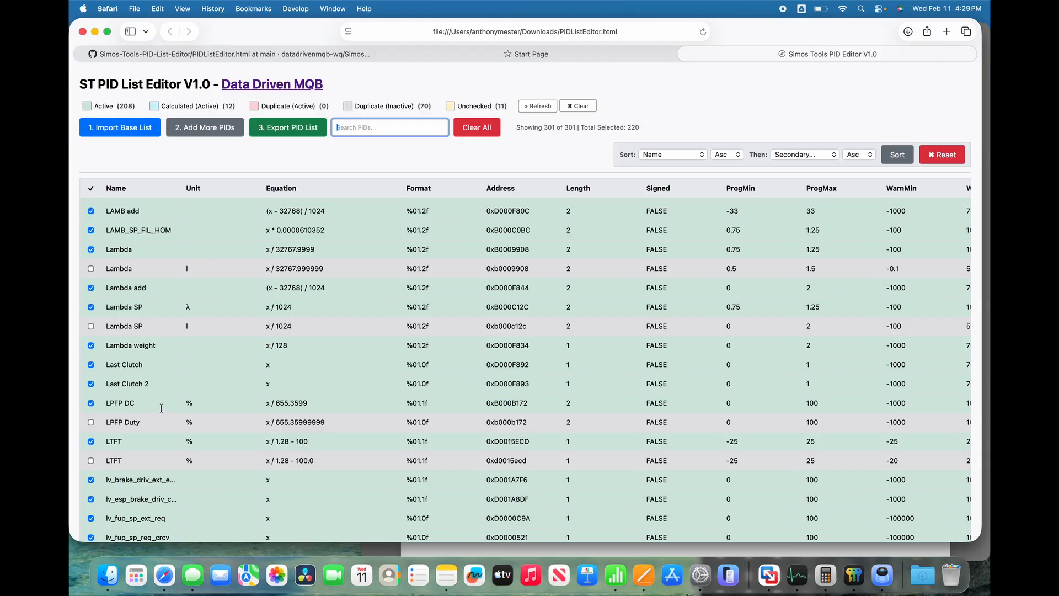
scroll(161, 408, "down", 20)
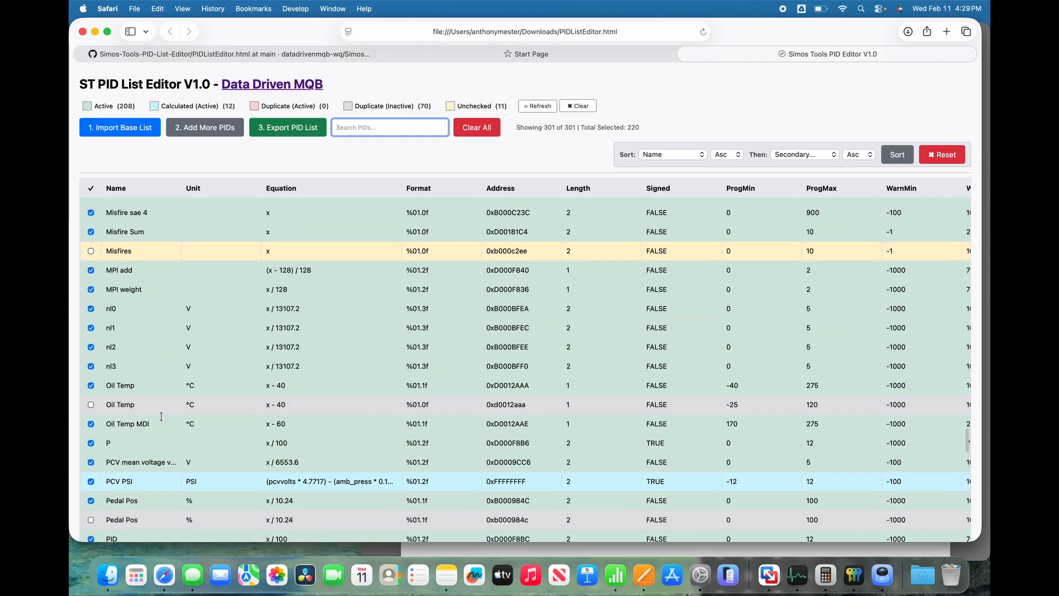
scroll(169, 267, "up", 2)
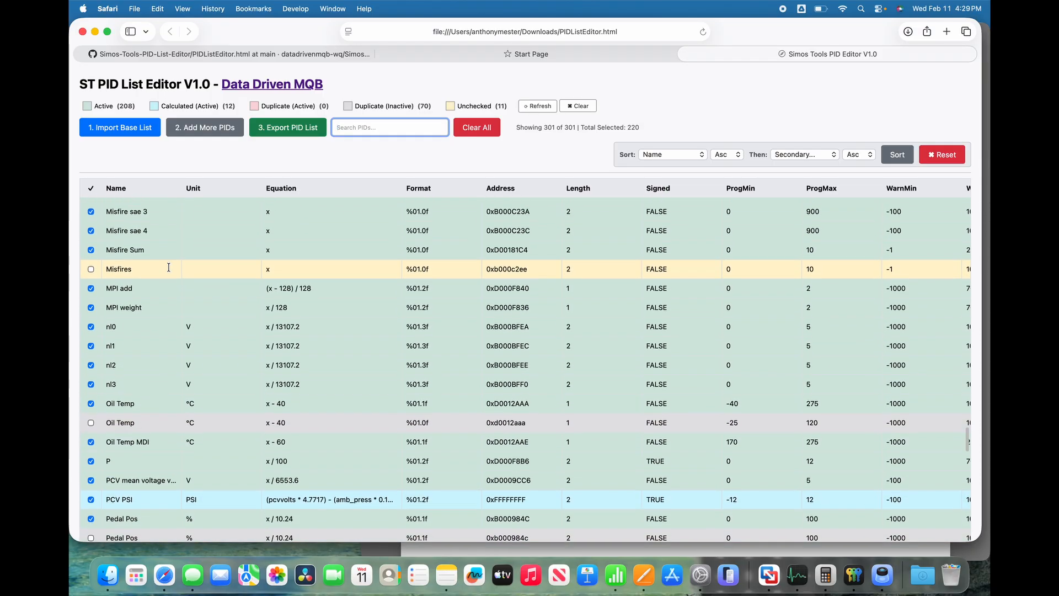
left_click(91, 301)
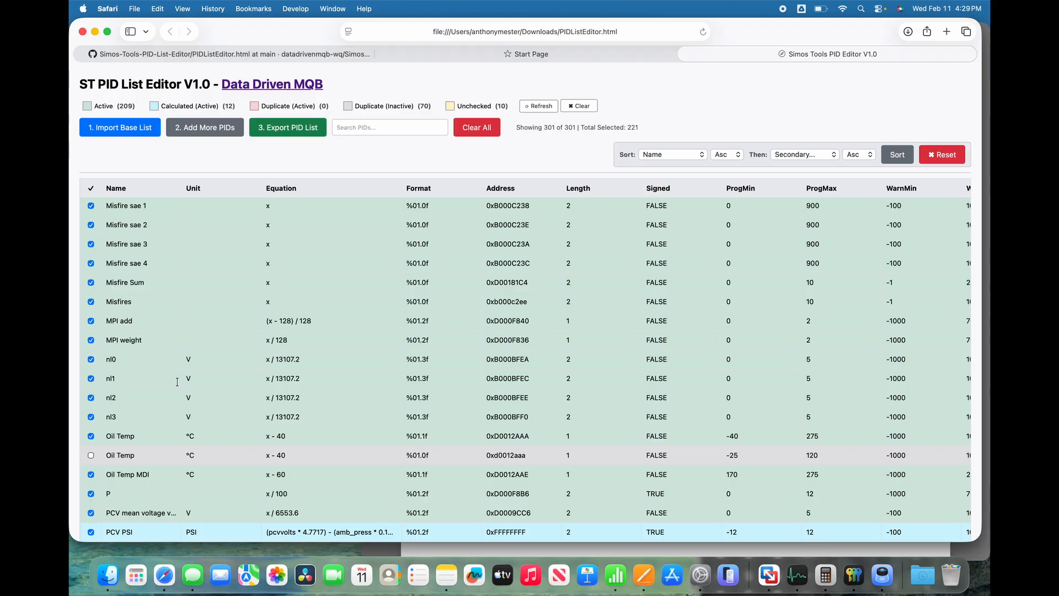
Examine the Oil Temp MDI PID's full name, equation and address without changing them.
scroll(187, 292, "down", 5)
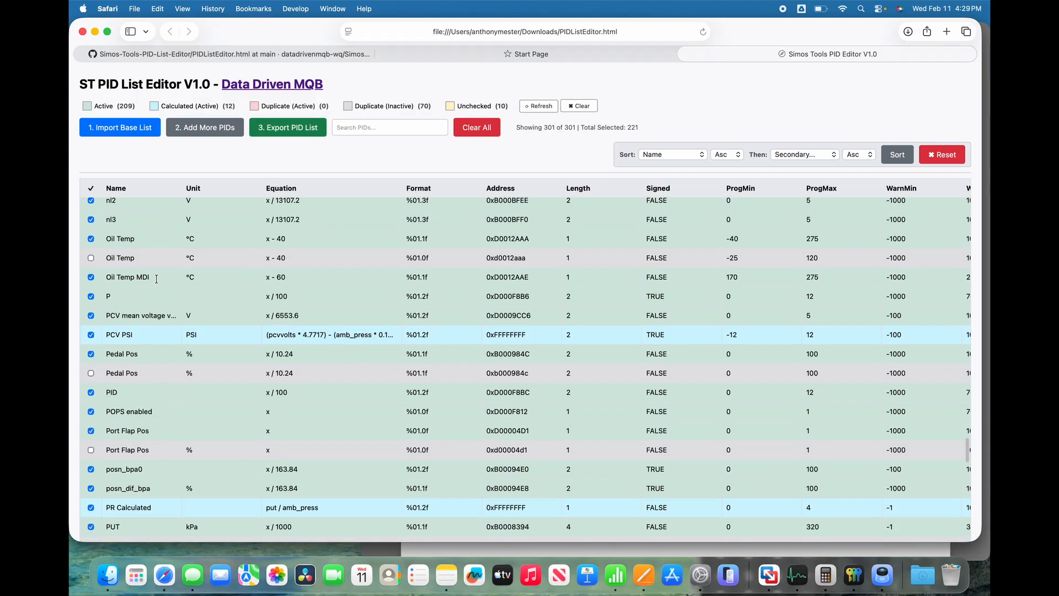
left_click(152, 275)
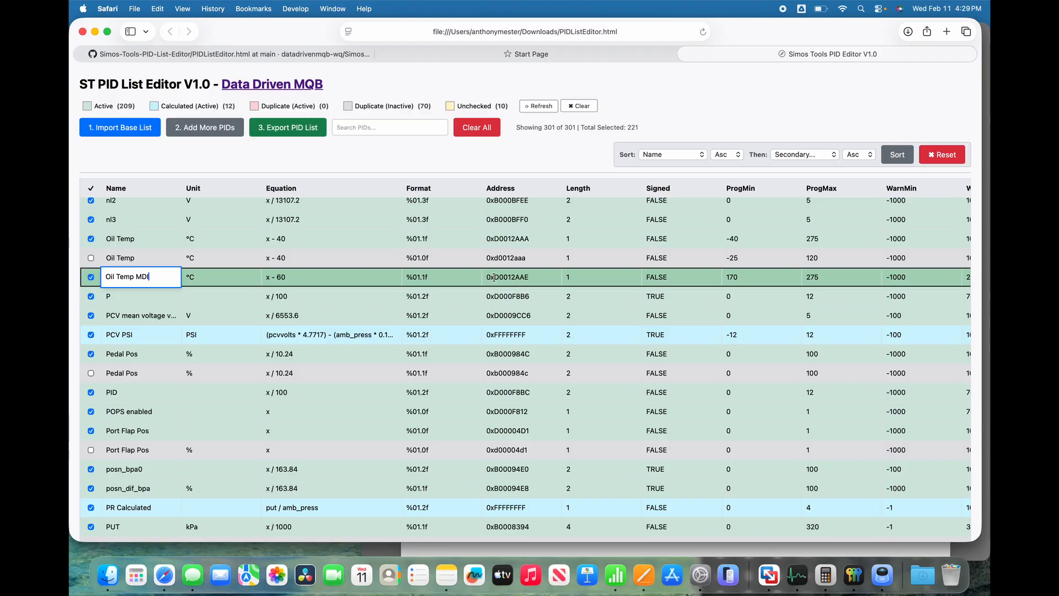
key("Return")
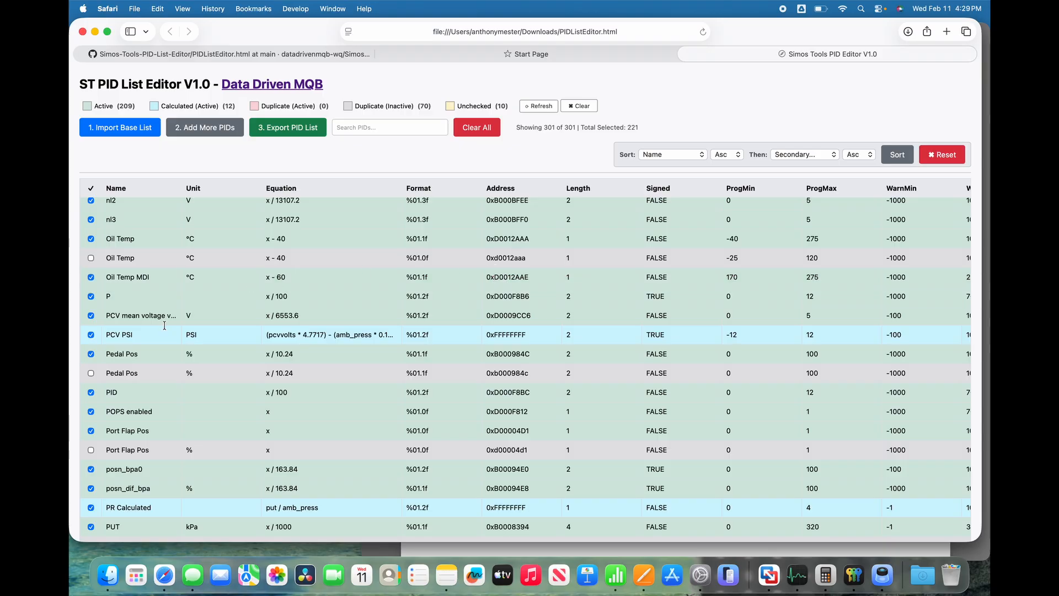
Compare the variable in the PCV PSI equation with the Assign To entry of the PCV mean voltage PID.
scroll(164, 326, "down", 2)
scroll(162, 335, "down", 5)
scroll(143, 276, "up", 4)
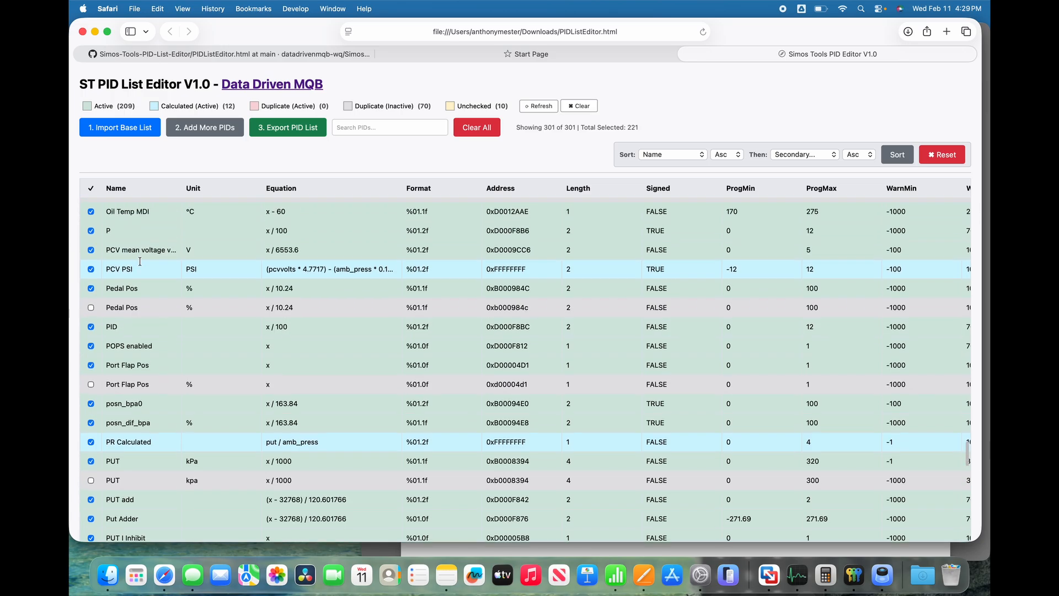
left_click(154, 249)
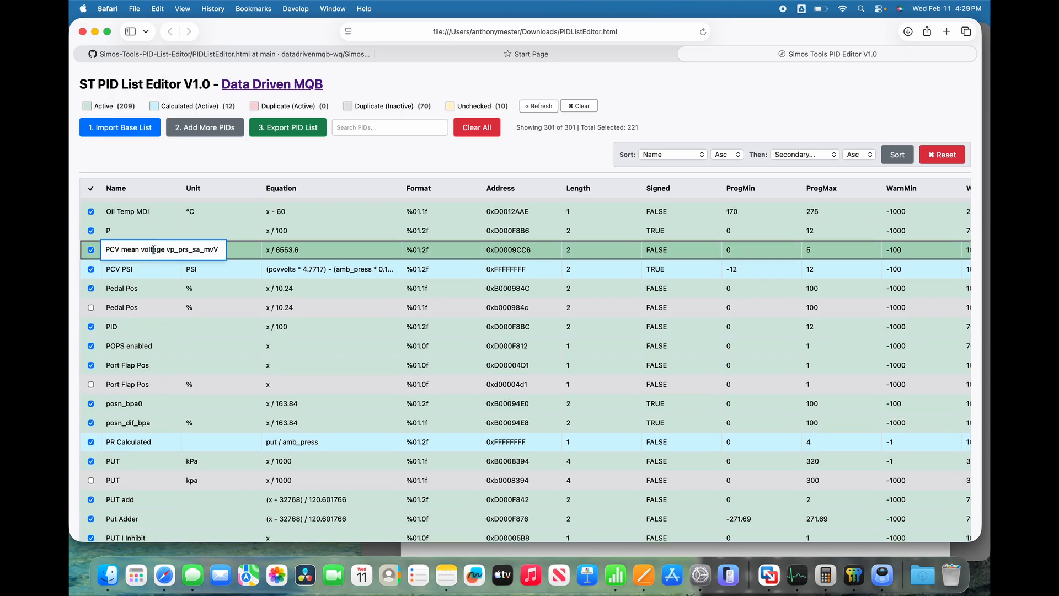
left_click(318, 250)
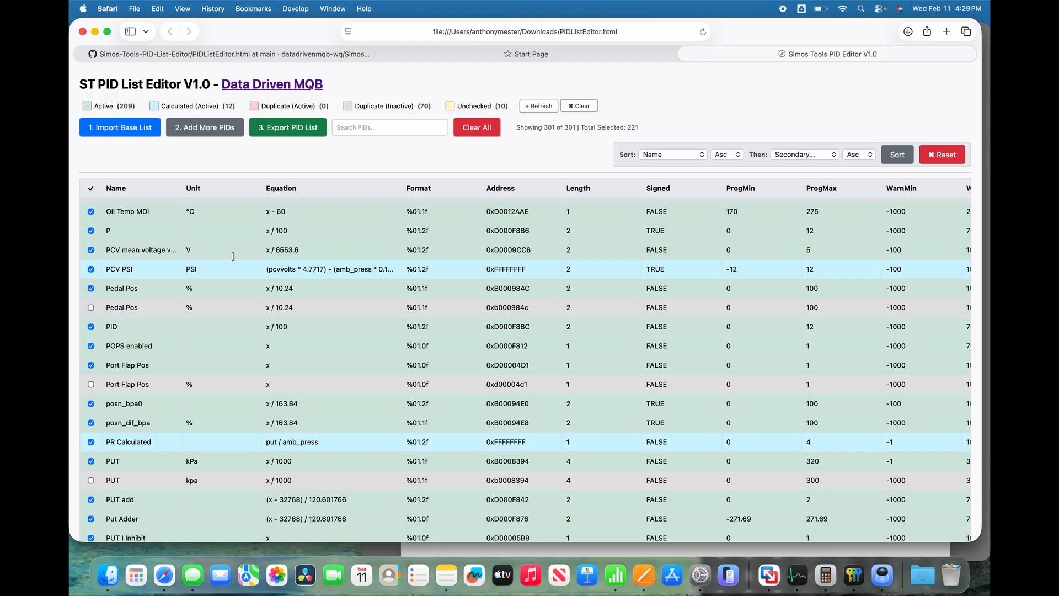
scroll(177, 338, "down", 10)
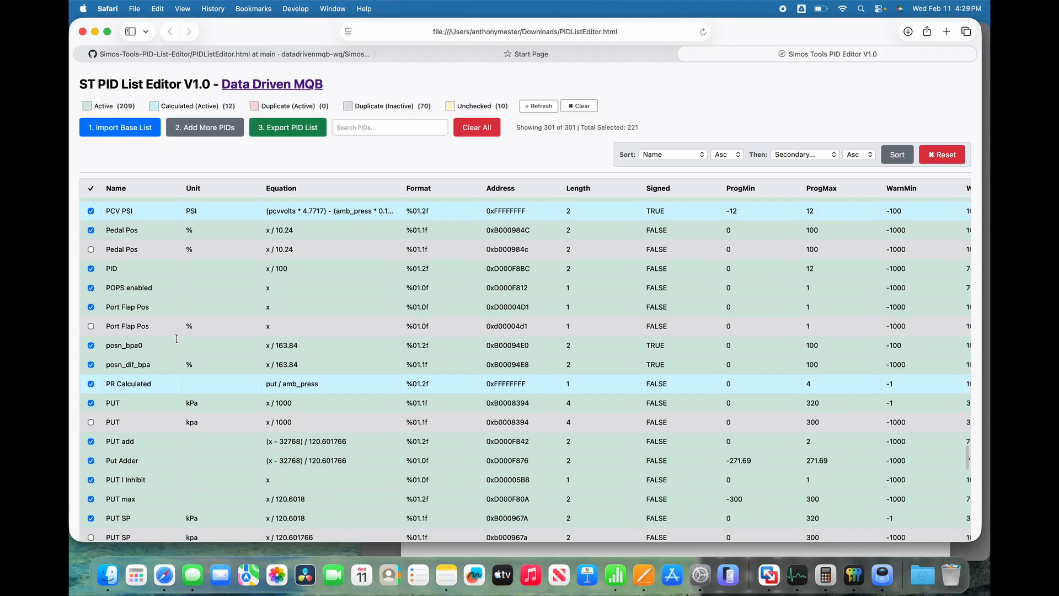
scroll(176, 339, "up", 10)
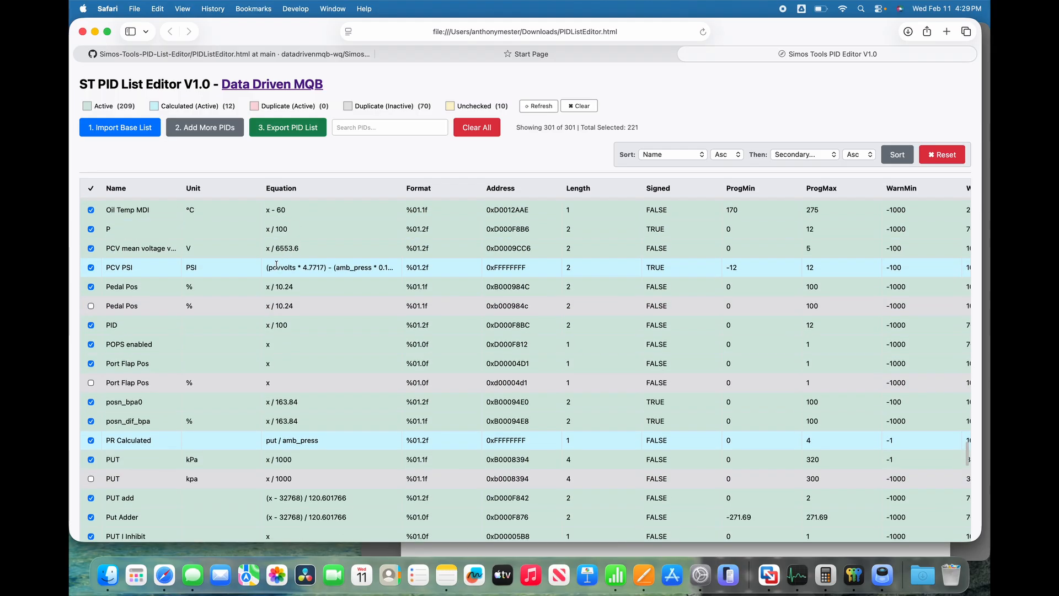
left_click(308, 249)
scroll(308, 248, "right", 10)
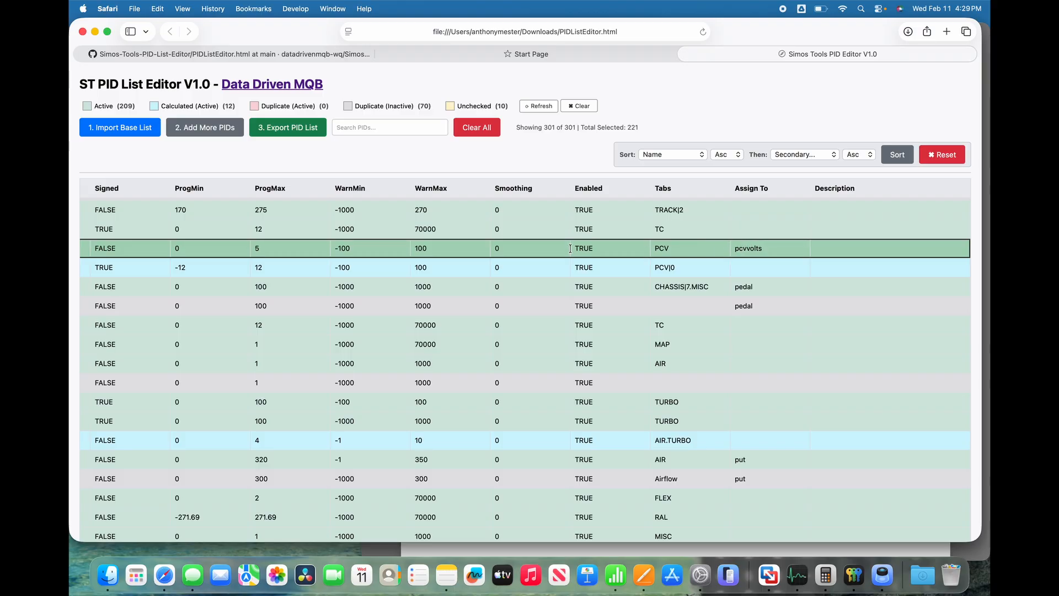
scroll(510, 265, "left", 10)
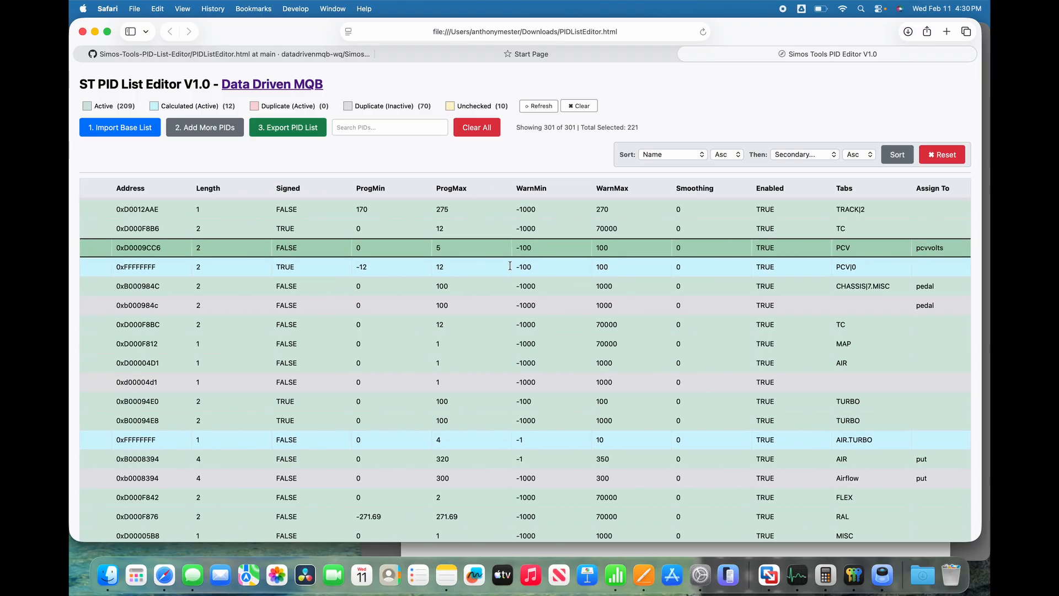
Check the PCV PSI equation without changing it, and activate the unchecked WG Flow Des PID near the list's end.
left_click(322, 265)
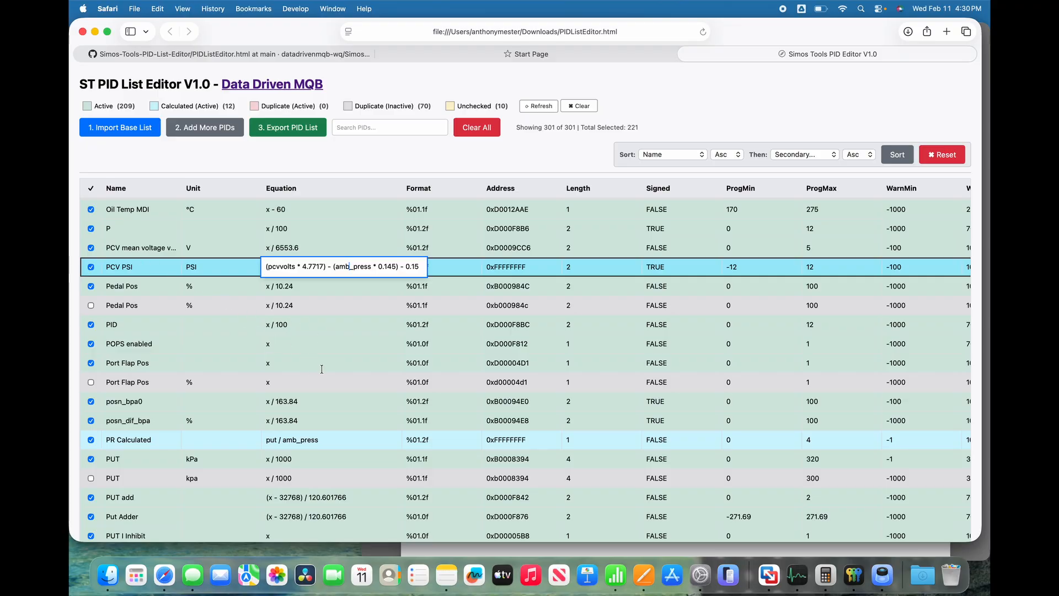
scroll(322, 369, "down", 15)
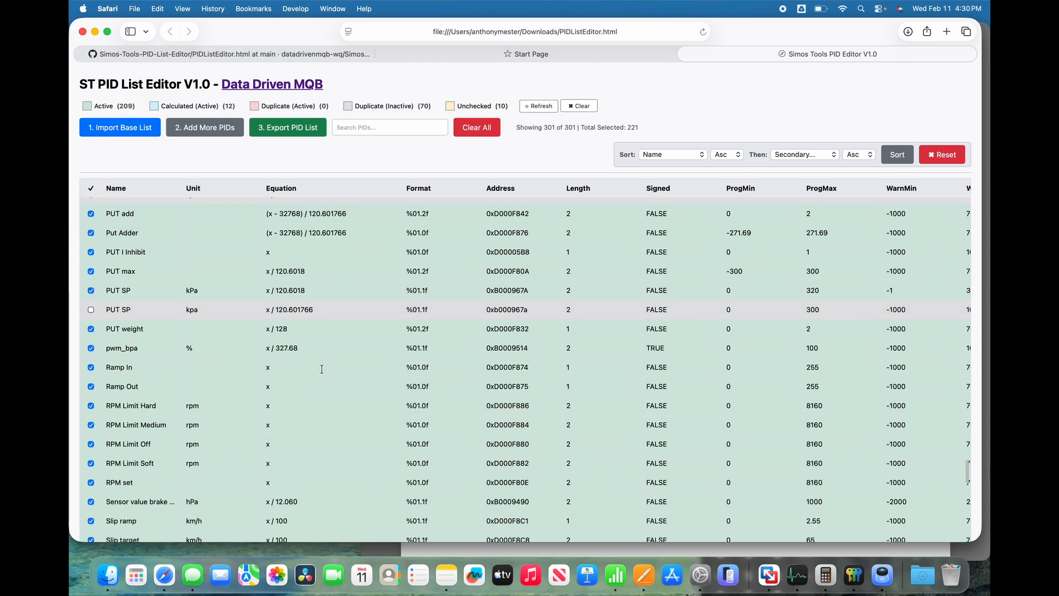
scroll(321, 369, "down", 12)
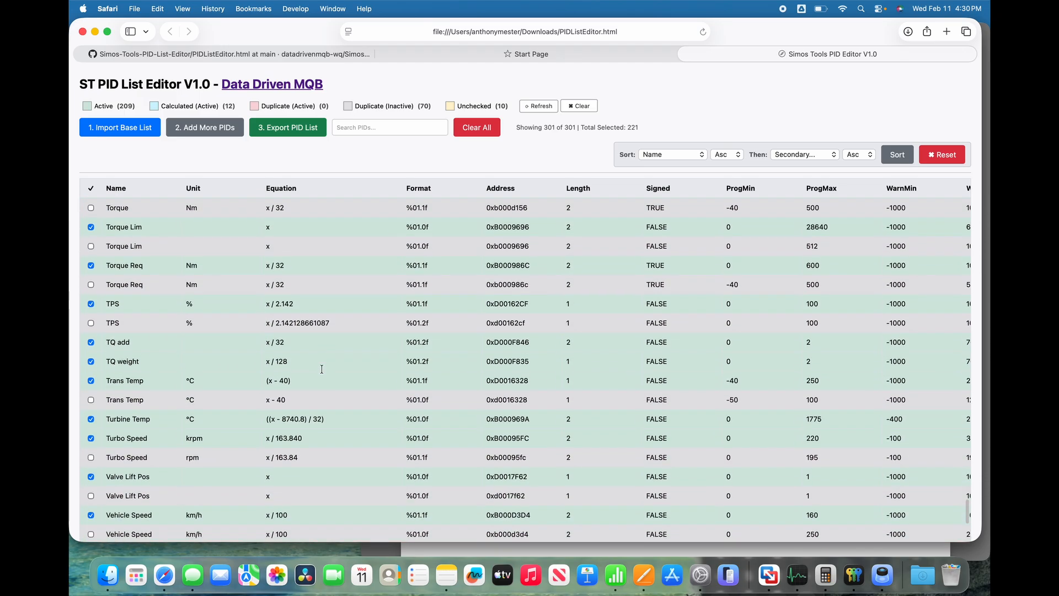
scroll(322, 369, "down", 1)
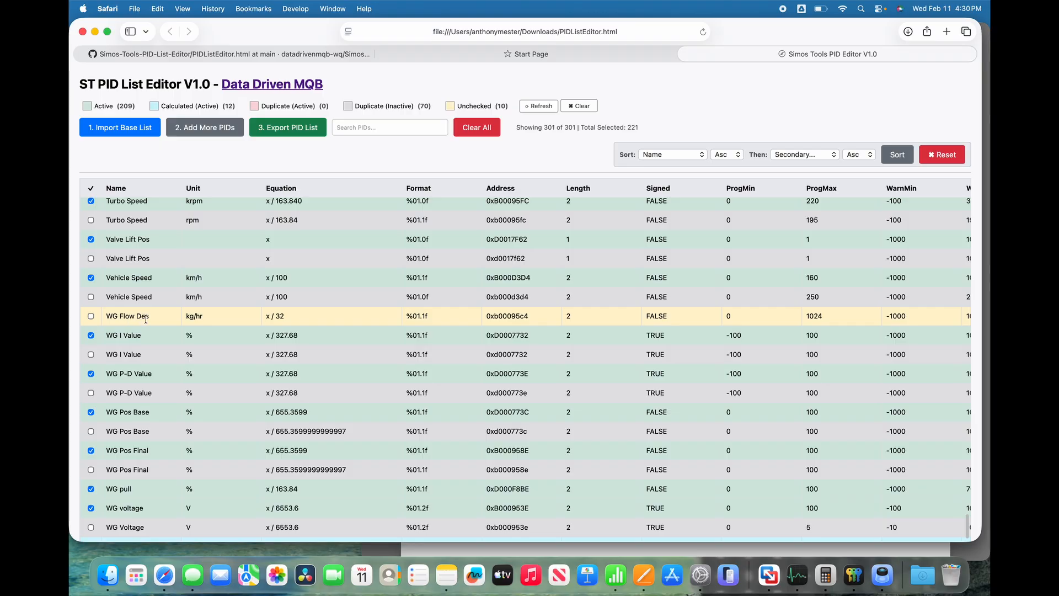
left_click(91, 316)
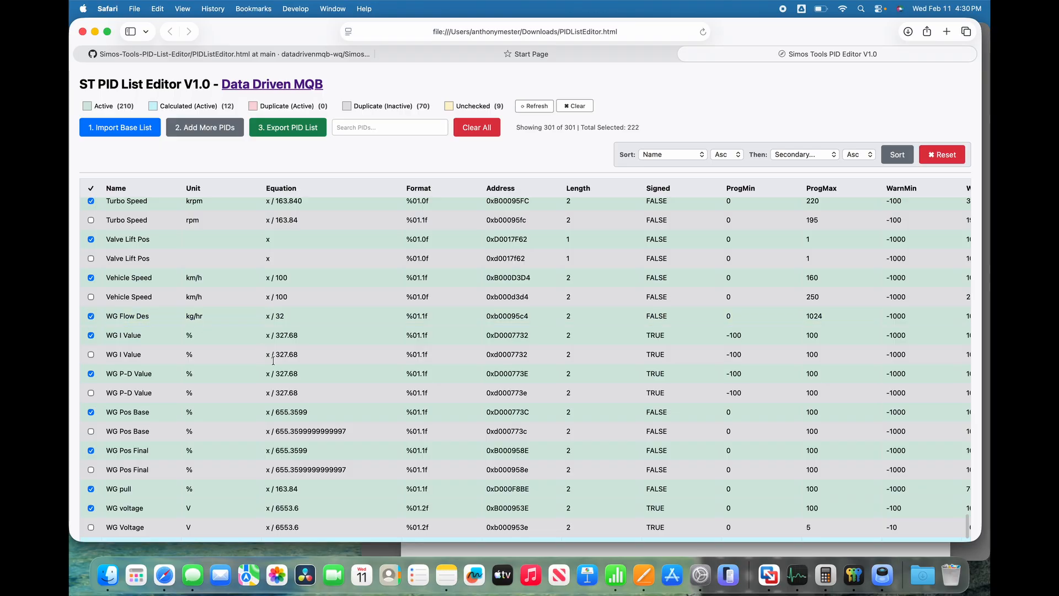
Filter the list to only the active and calculated PIDs and look through them.
scroll(273, 361, "down", 5)
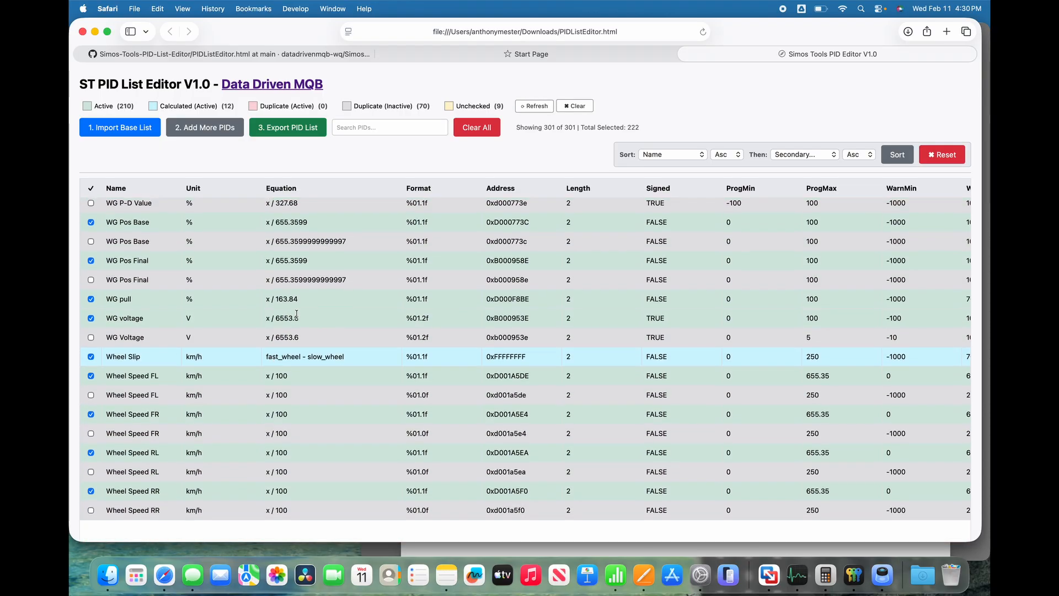
scroll(304, 252, "up", 15)
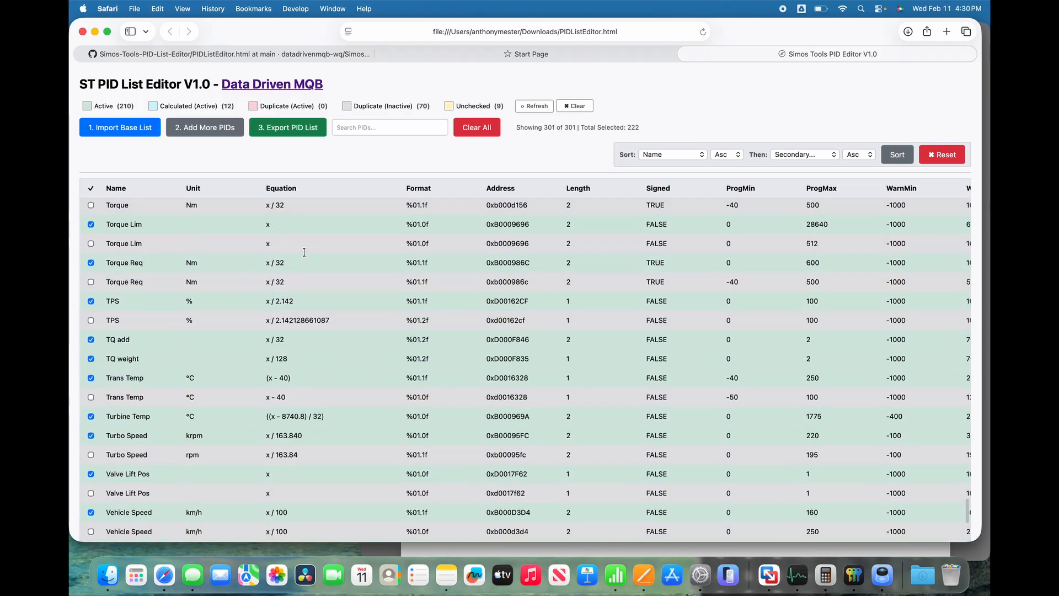
scroll(304, 252, "up", 15)
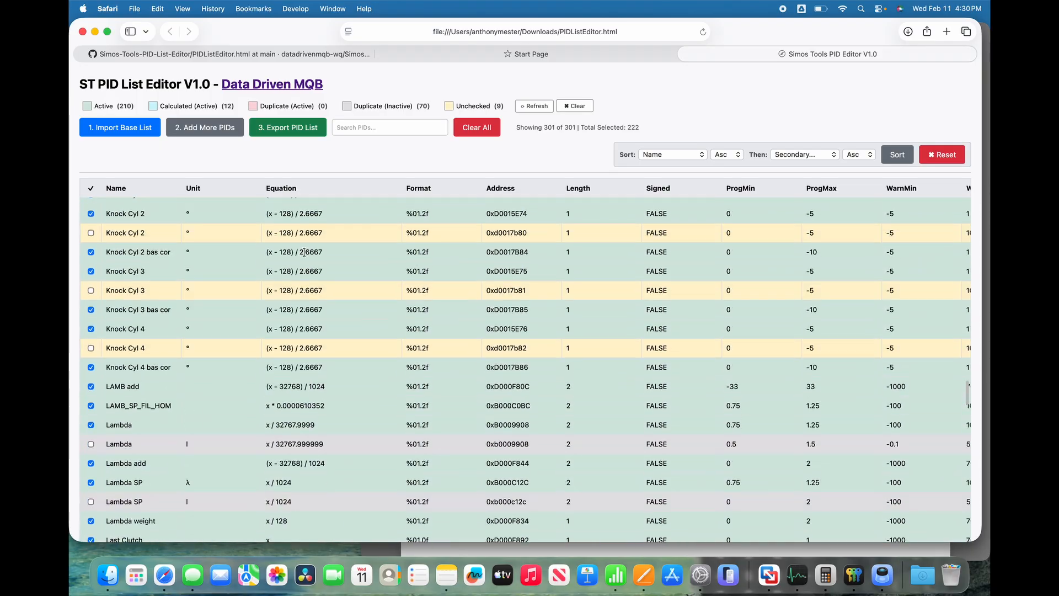
scroll(304, 252, "up", 10)
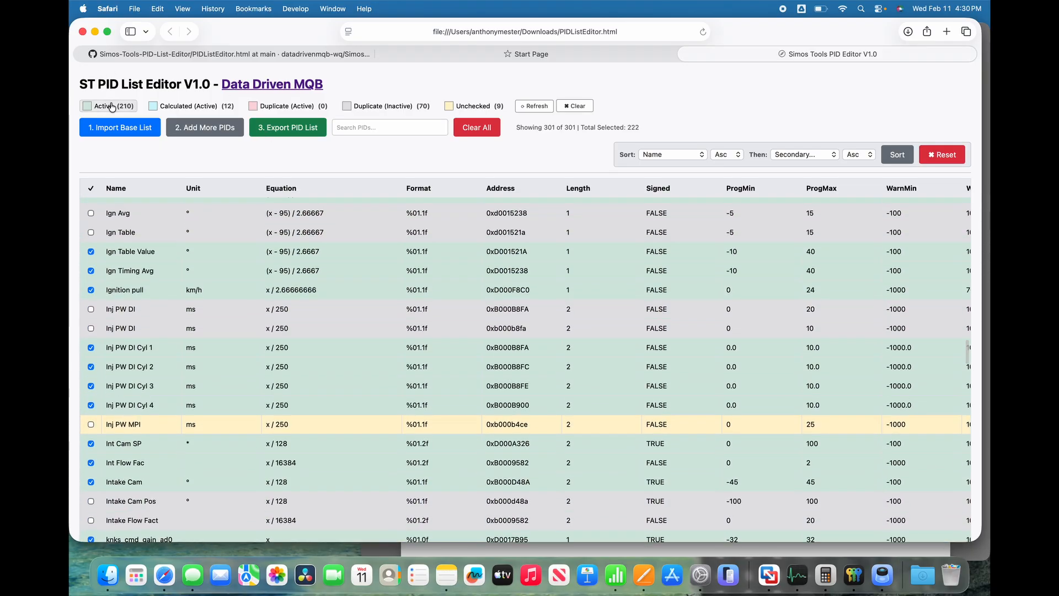
left_click(111, 106)
left_click(174, 106)
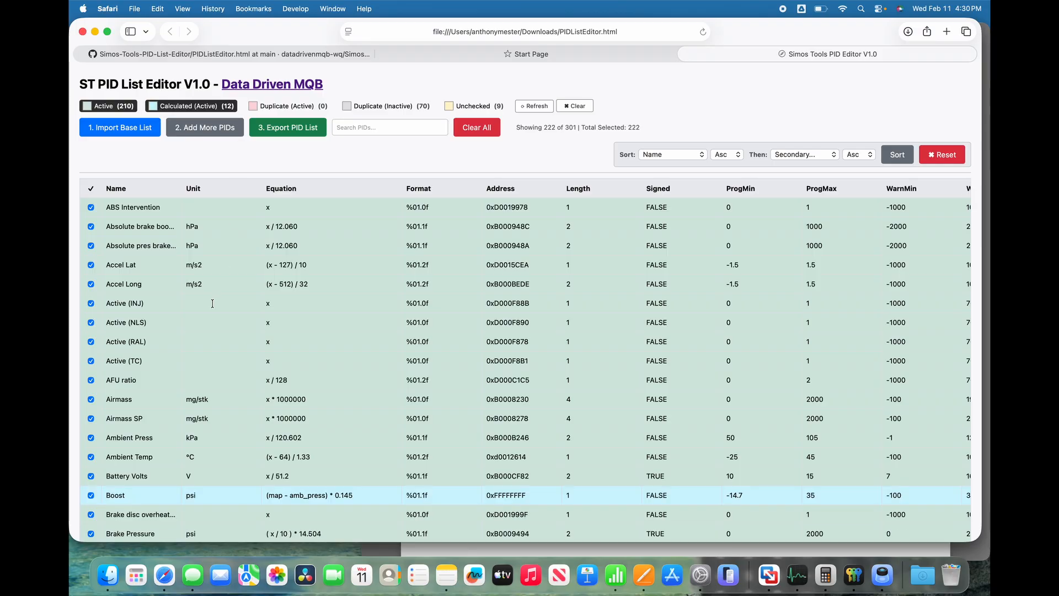
scroll(212, 303, "down", 15)
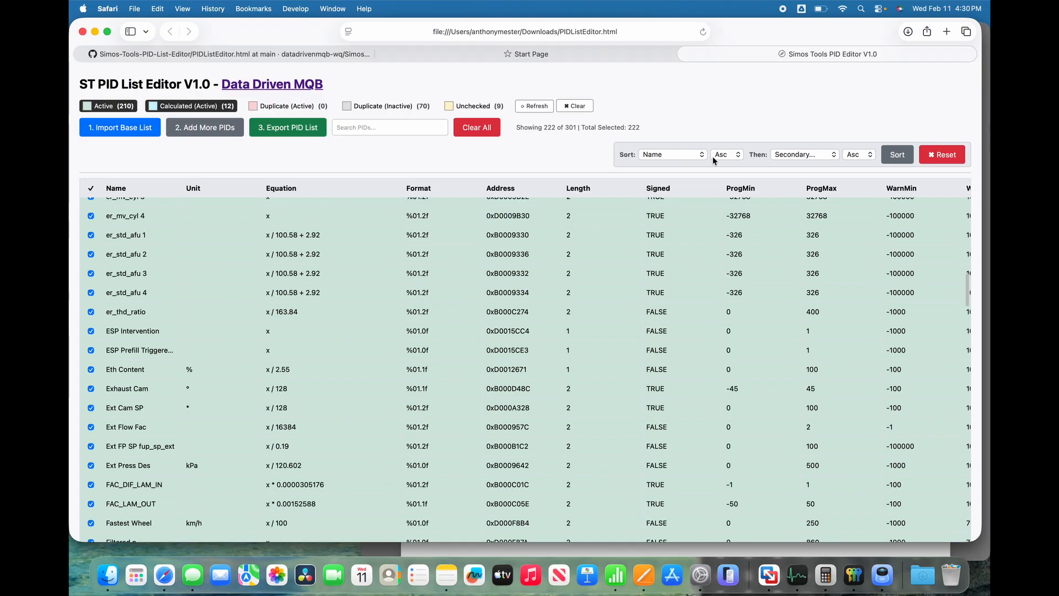
Reset the sorting of the filtered PIDs and look through the list to its end.
left_click(895, 157)
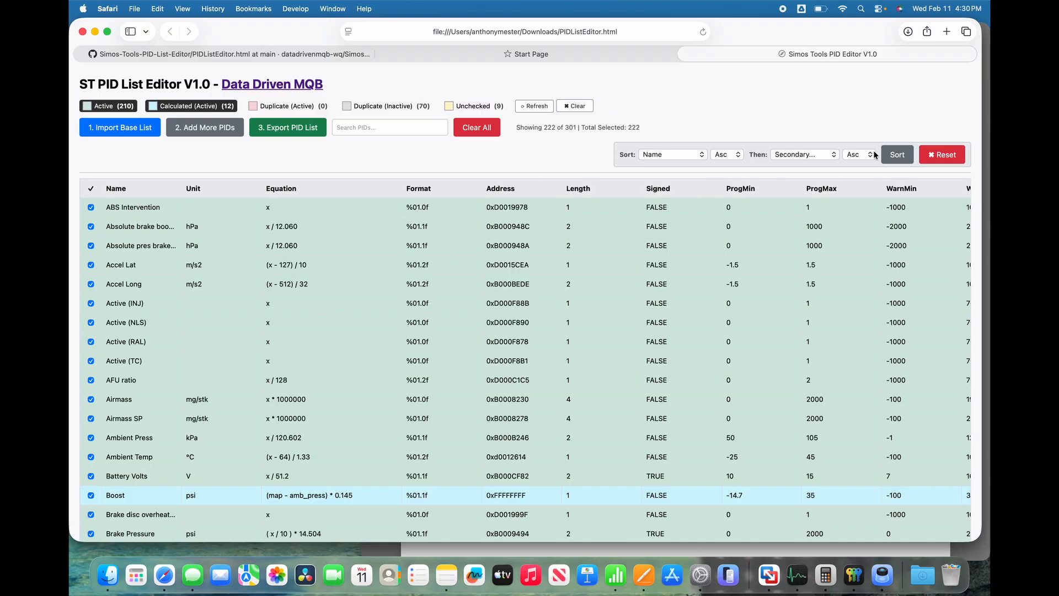
left_click(945, 156)
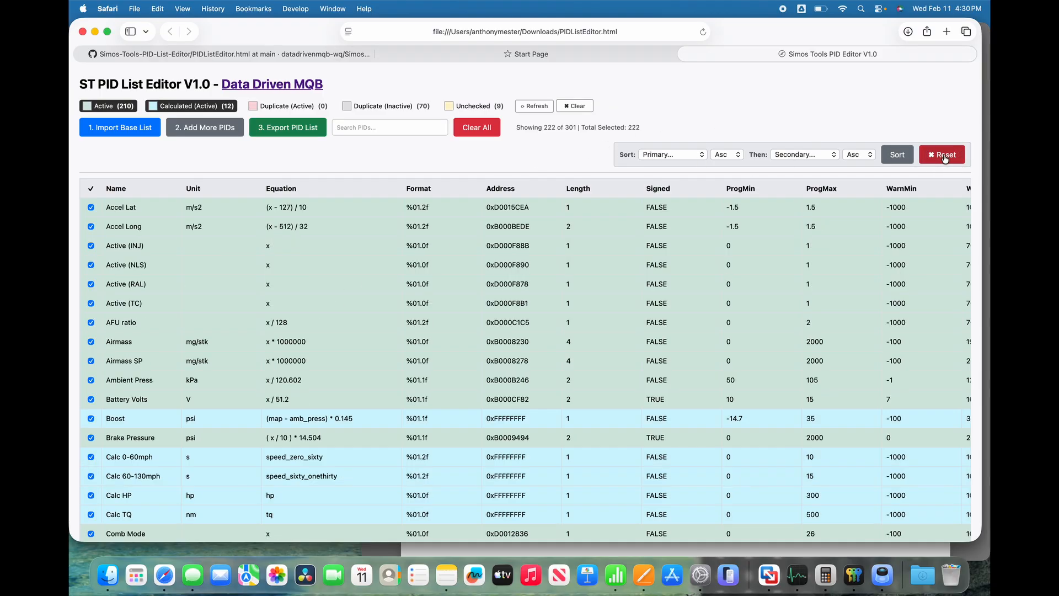
scroll(334, 361, "down", 20)
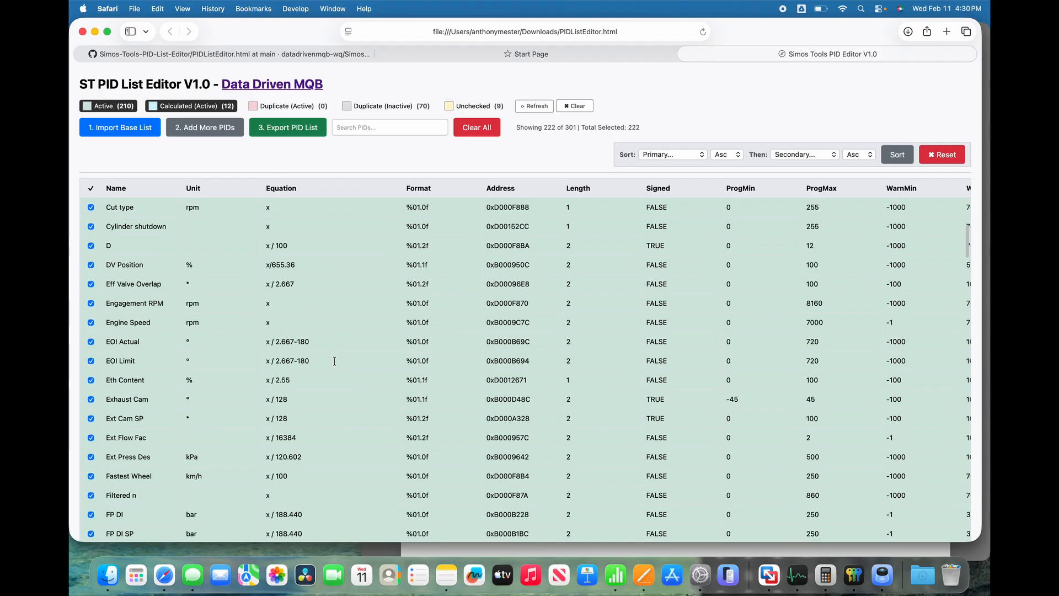
scroll(334, 361, "down", 15)
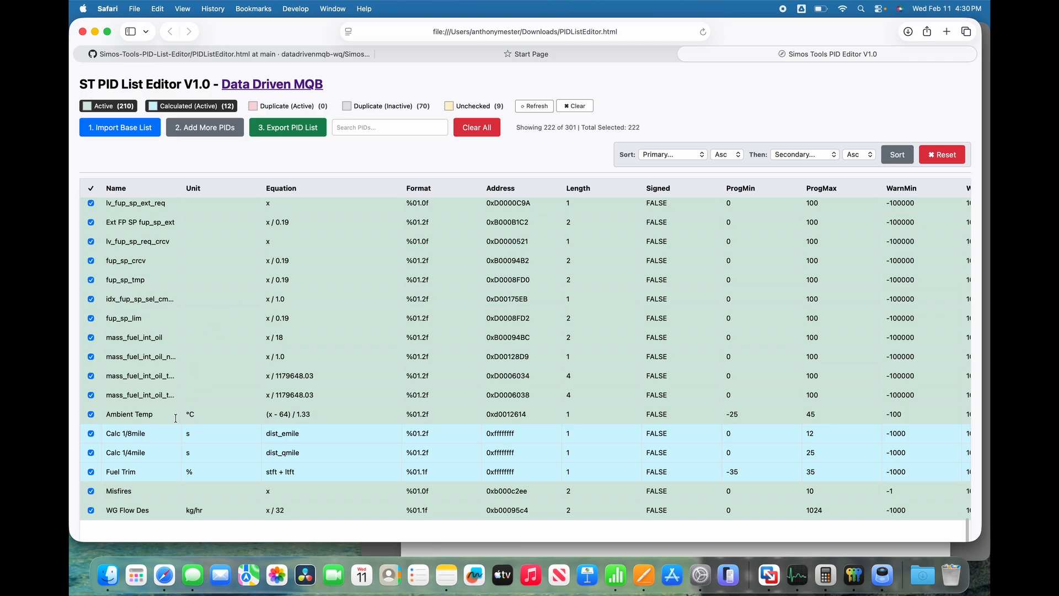
Sort the PIDs by Name in ascending order.
left_click(697, 153)
left_click(659, 180)
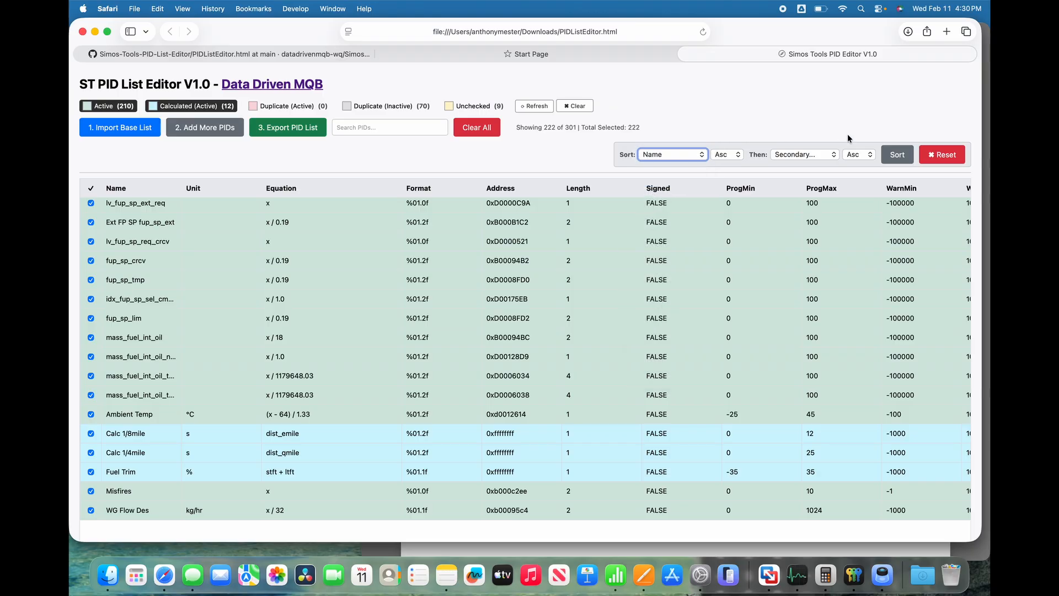
left_click(895, 157)
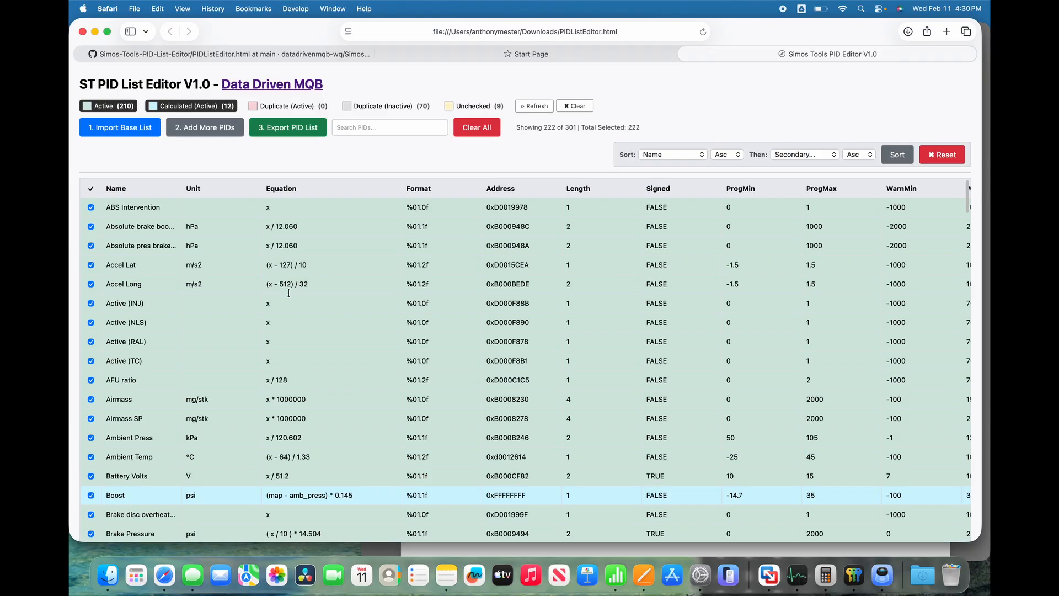
Replace the active and calculated filters with a view of the unchecked PIDs, and restore the full list.
left_click(213, 107)
left_click(127, 109)
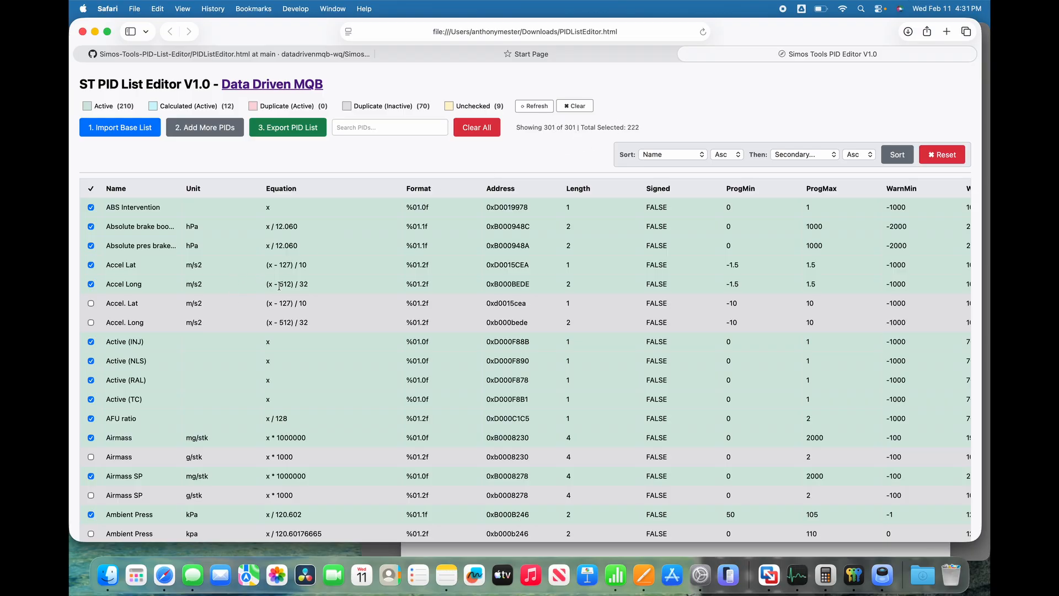
left_click(458, 107)
left_click(404, 107)
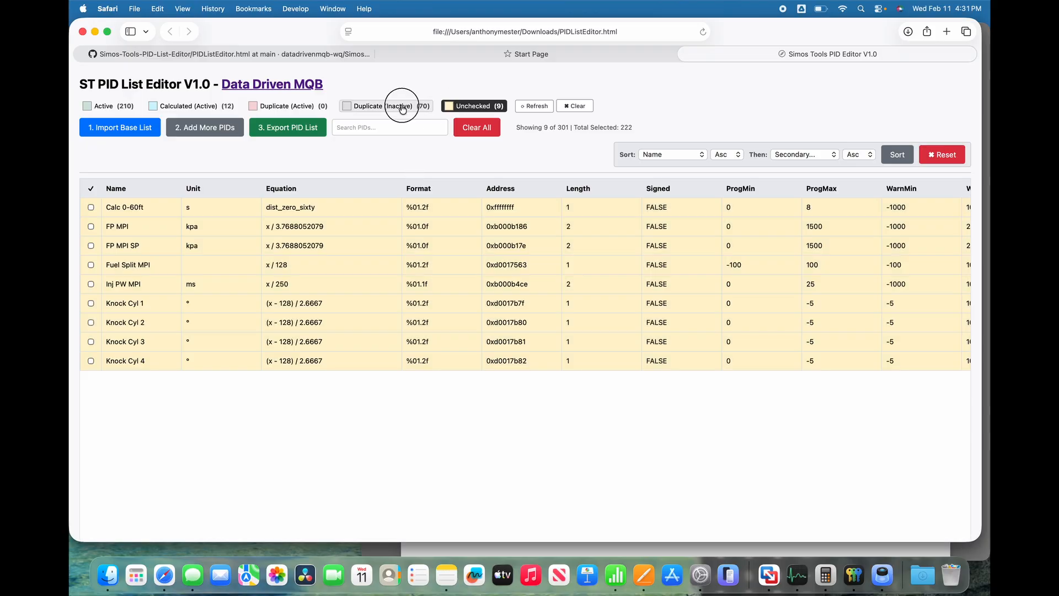
left_click(474, 107)
left_click(461, 108)
left_click(407, 109)
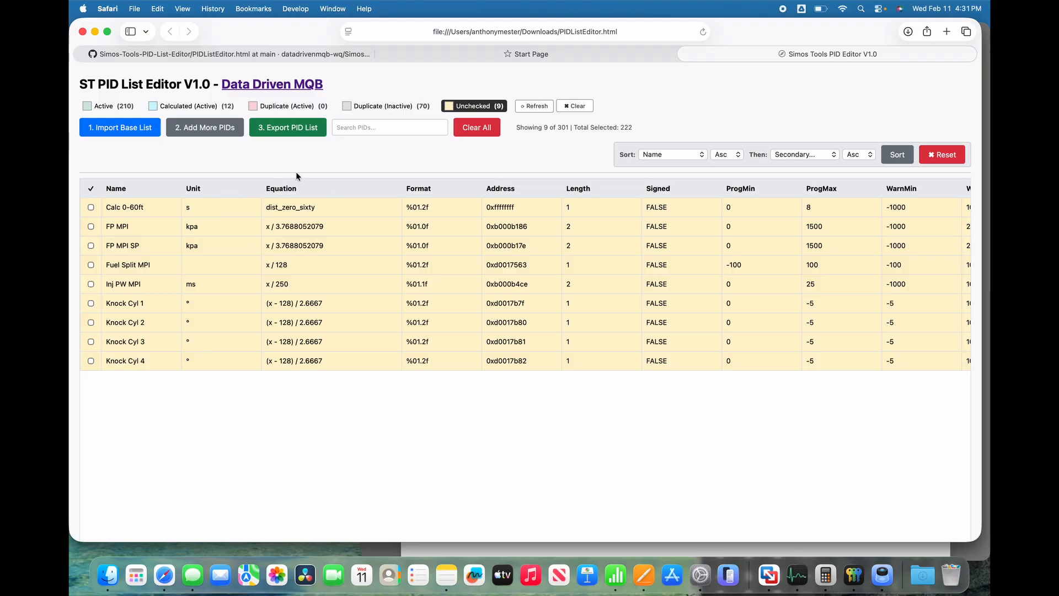
left_click(497, 108)
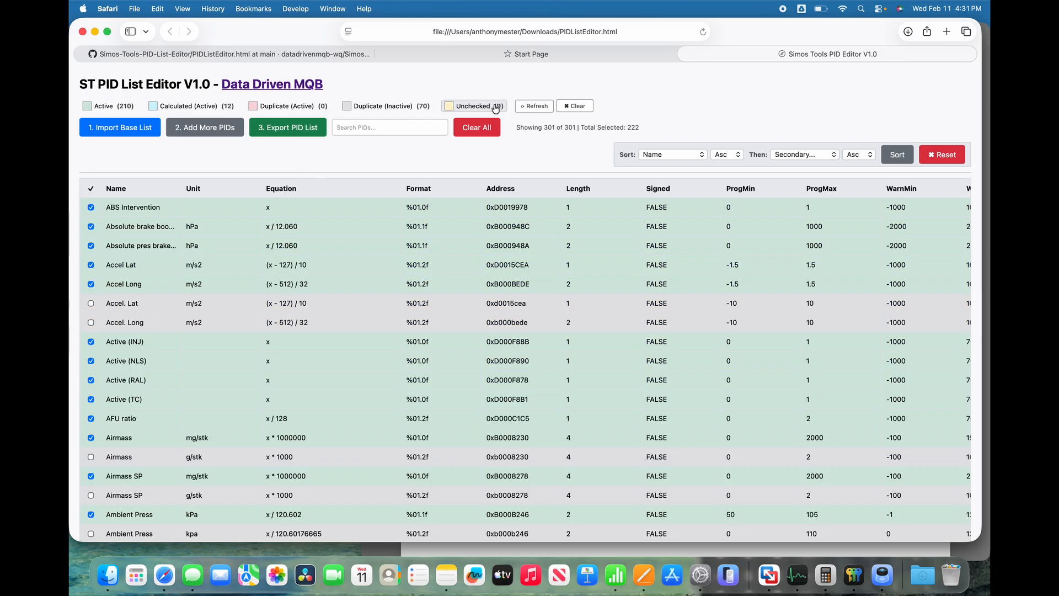
Export the PID list as "A05 Metric Logging List FEB11 26" and allow the download.
left_click(287, 129)
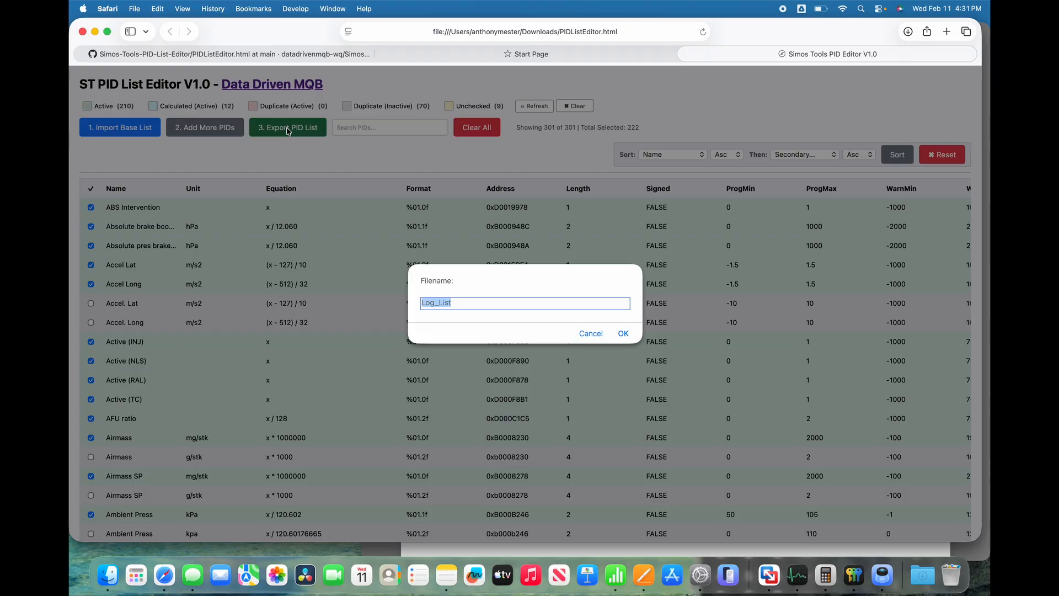
type("A05 MEtric Logging List FE")
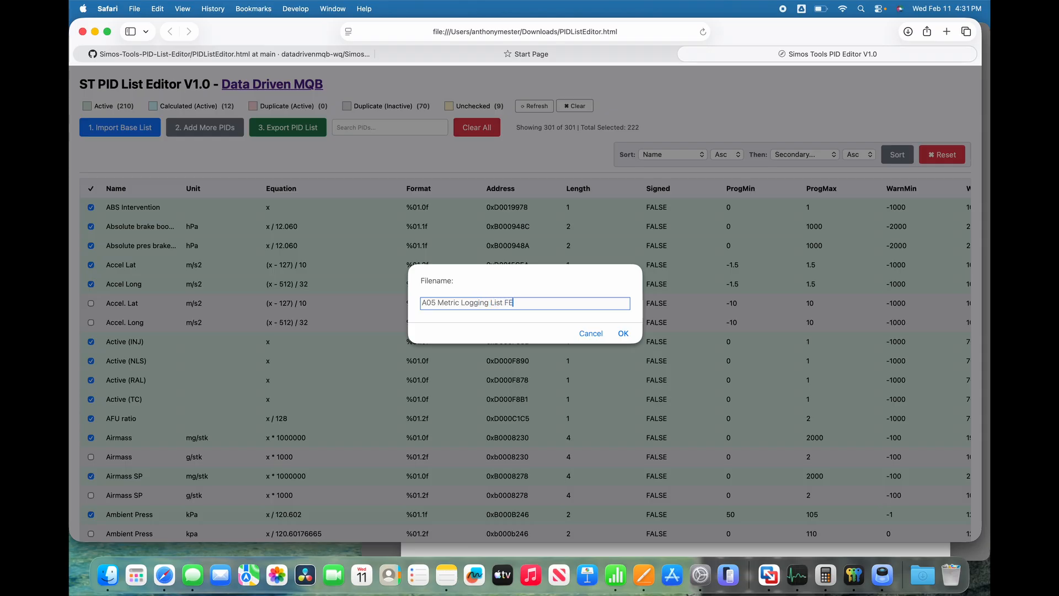
type("B11 26")
left_click(624, 333)
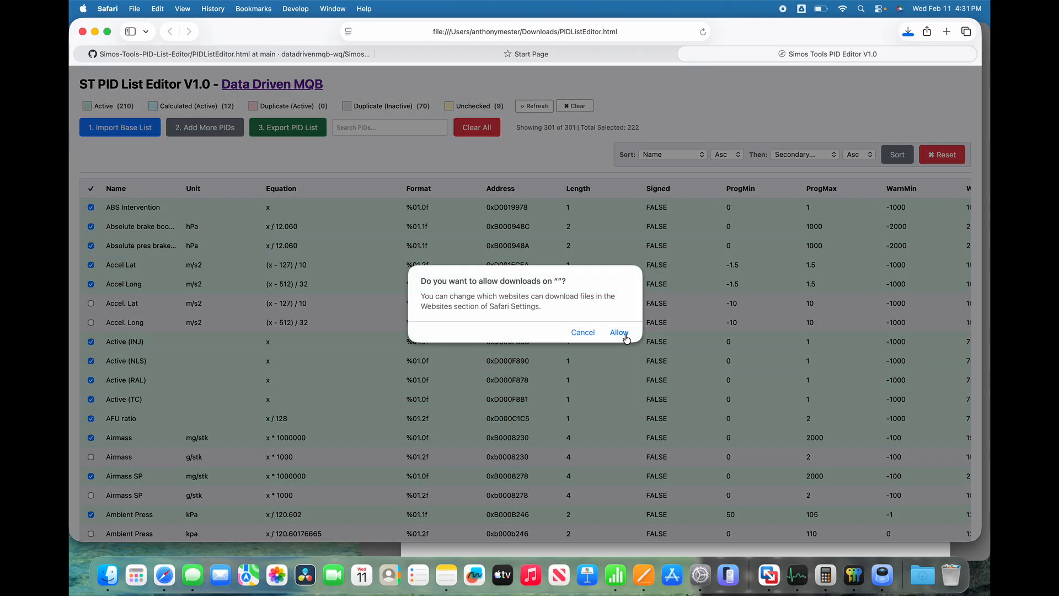
left_click(619, 332)
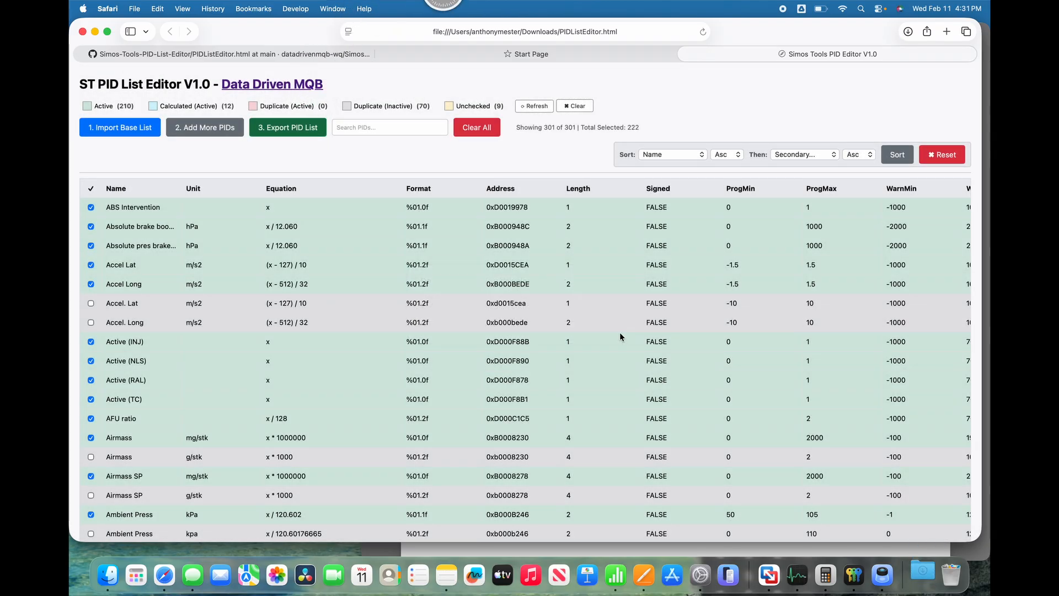
Open the exported PID list in Numbers, check its columns through to Description, and close the file.
left_click(920, 573)
left_click(459, 161)
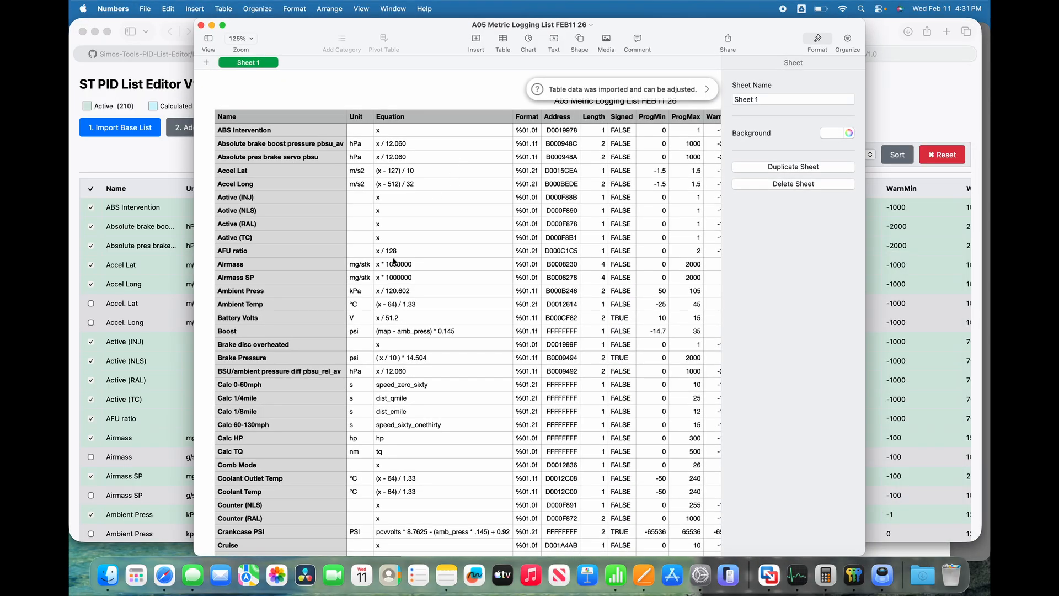
left_click_drag(193, 211, 121, 215)
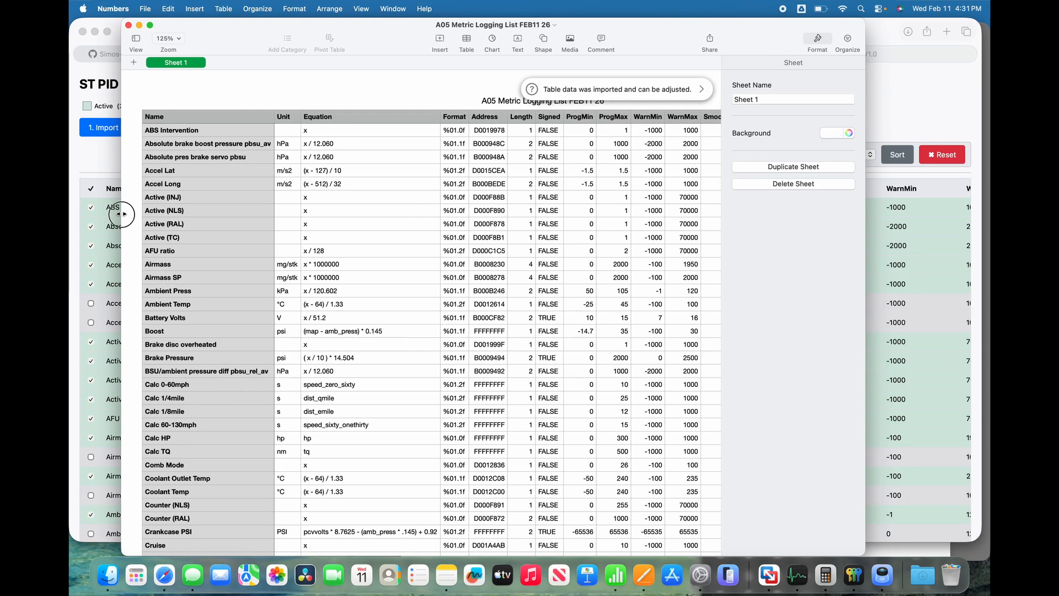
scroll(505, 280, "right", 10)
scroll(505, 281, "left", 10)
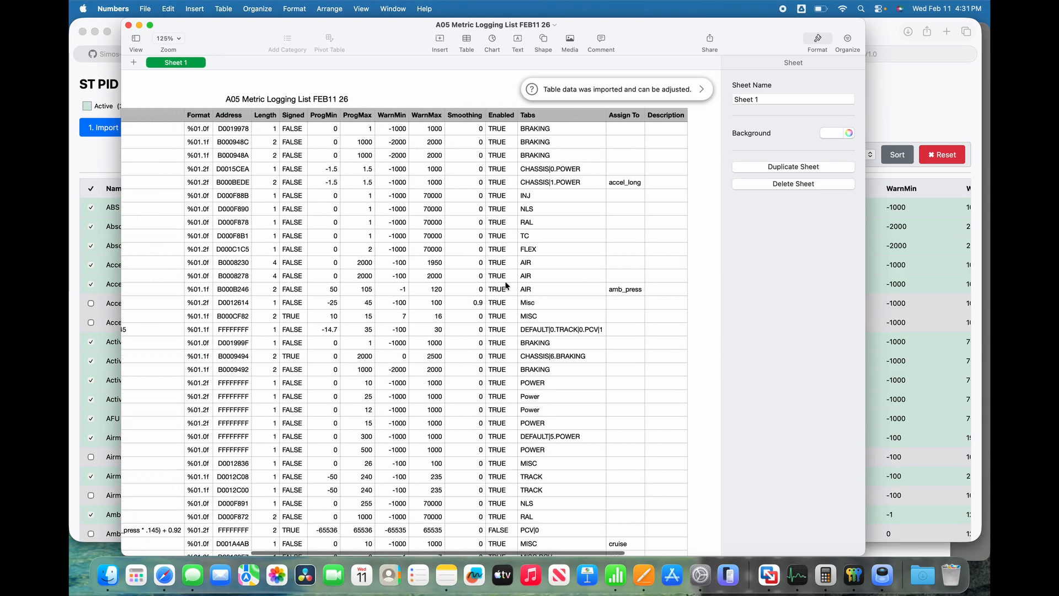
left_click(129, 26)
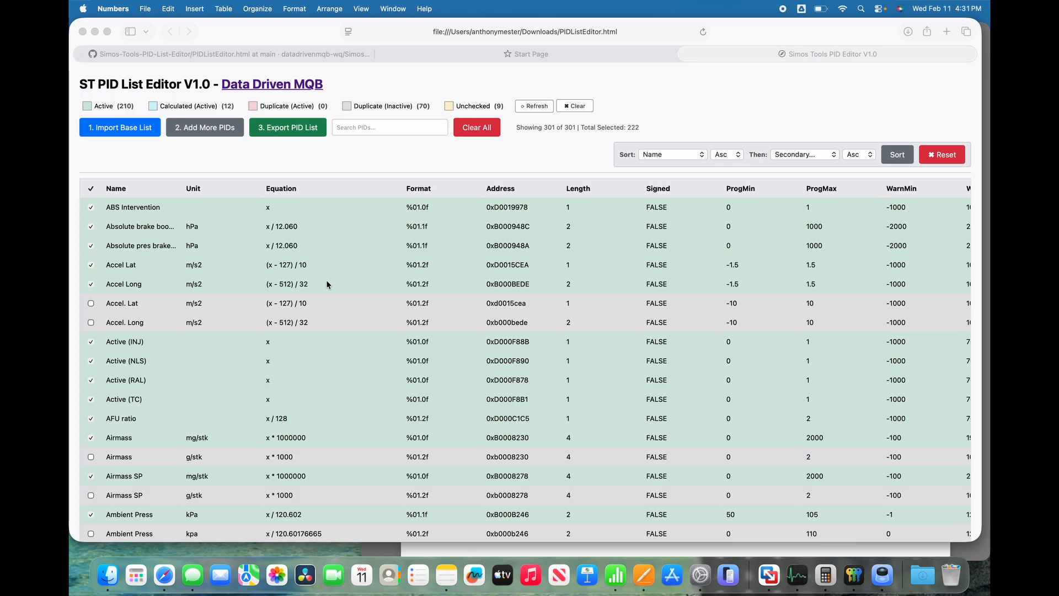
scroll(326, 279, "right", 5)
scroll(326, 280, "left", 5)
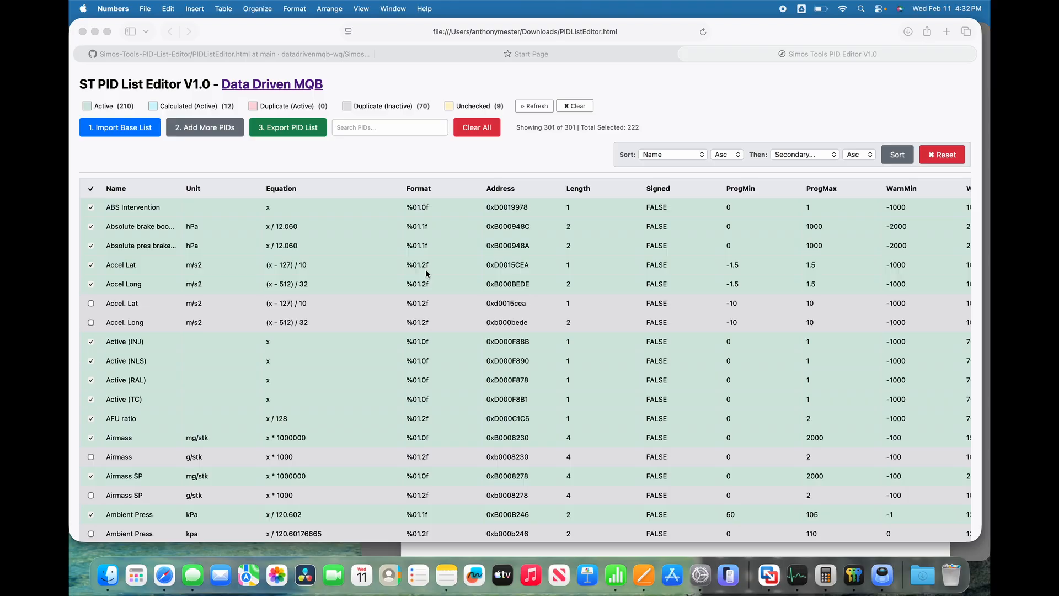
scroll(425, 269, "right", 5)
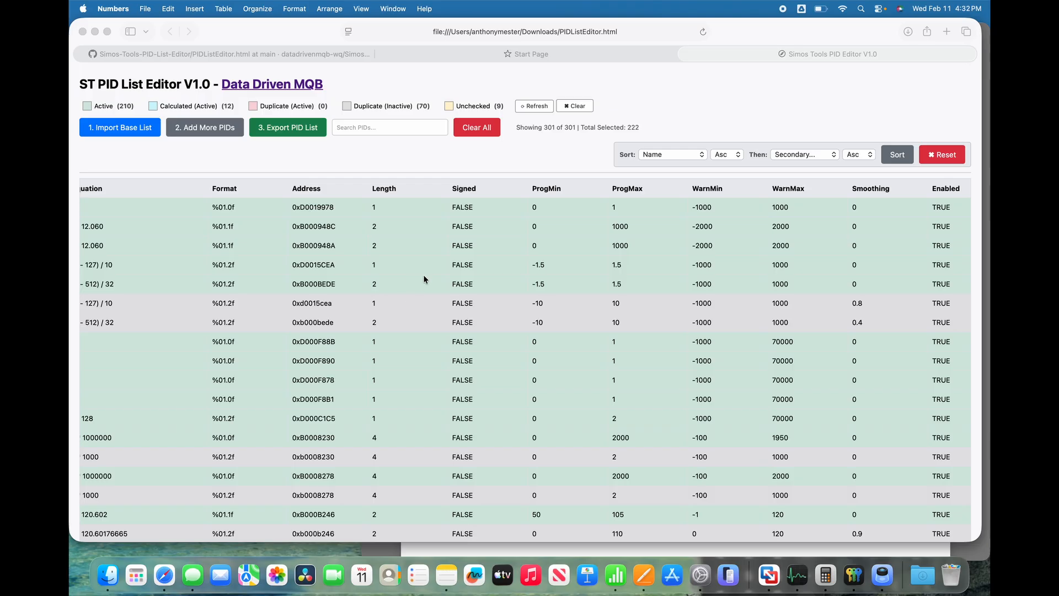
scroll(423, 274, "right", 2)
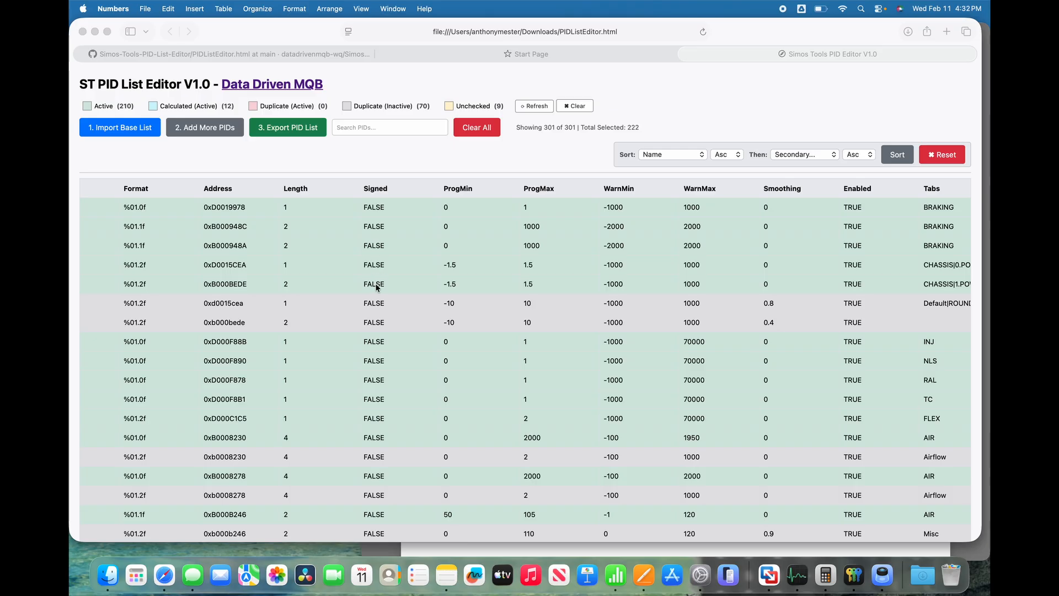
scroll(411, 278, "right", 2)
scroll(411, 280, "right", 2)
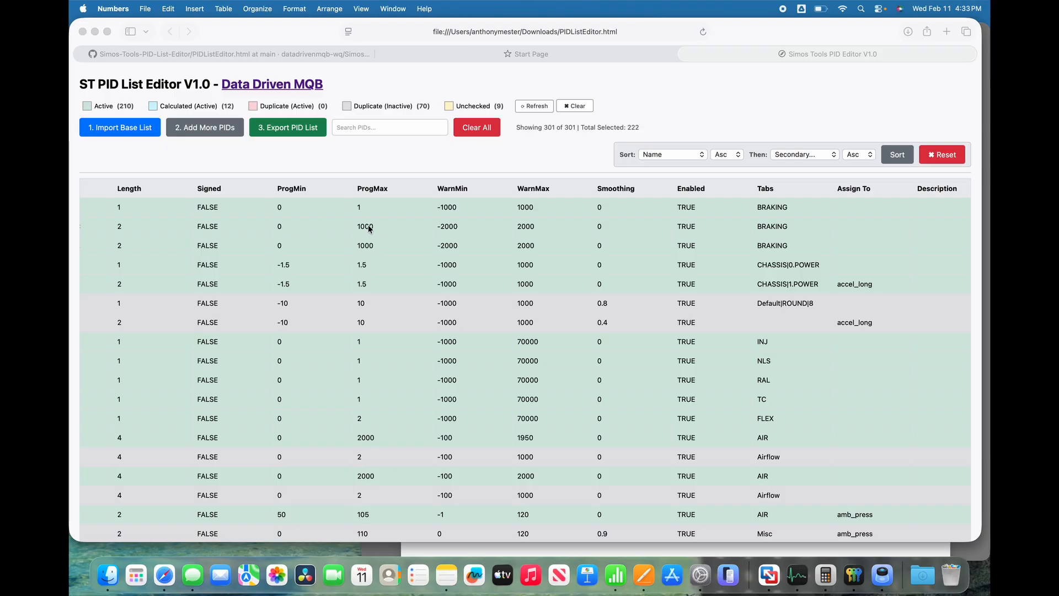
scroll(454, 250, "right", 3)
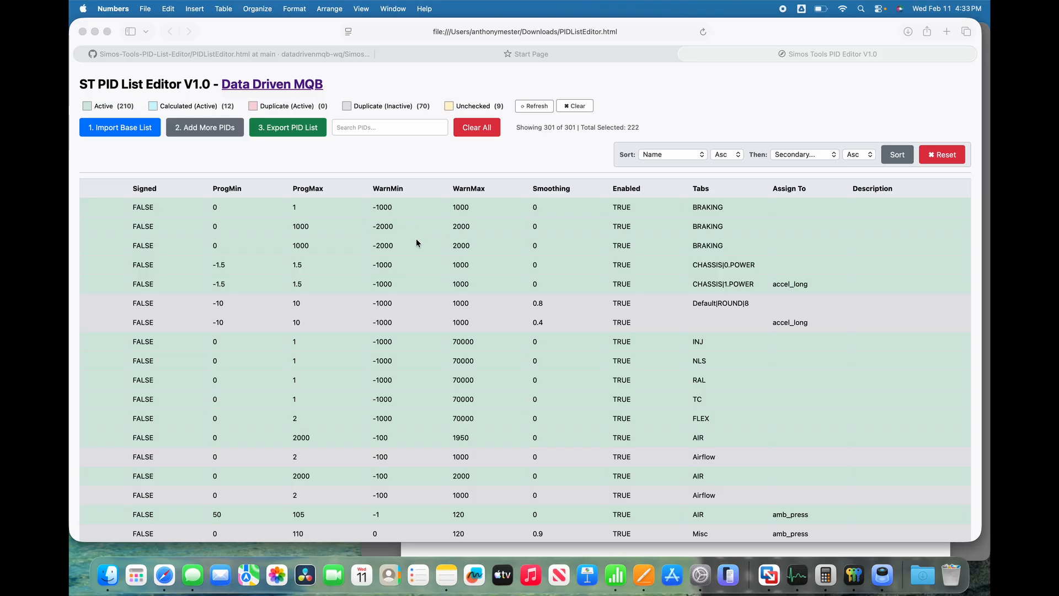
scroll(417, 242, "right", 2)
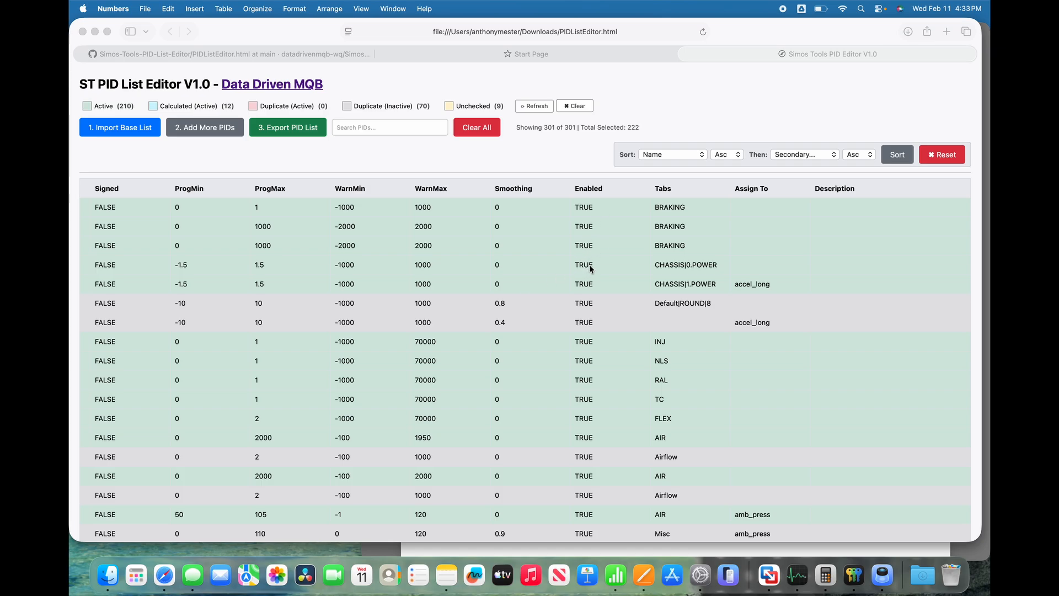
Search the PID list for "roughness", review the matching PIDs, and clear the search.
scroll(585, 389, "down", 10)
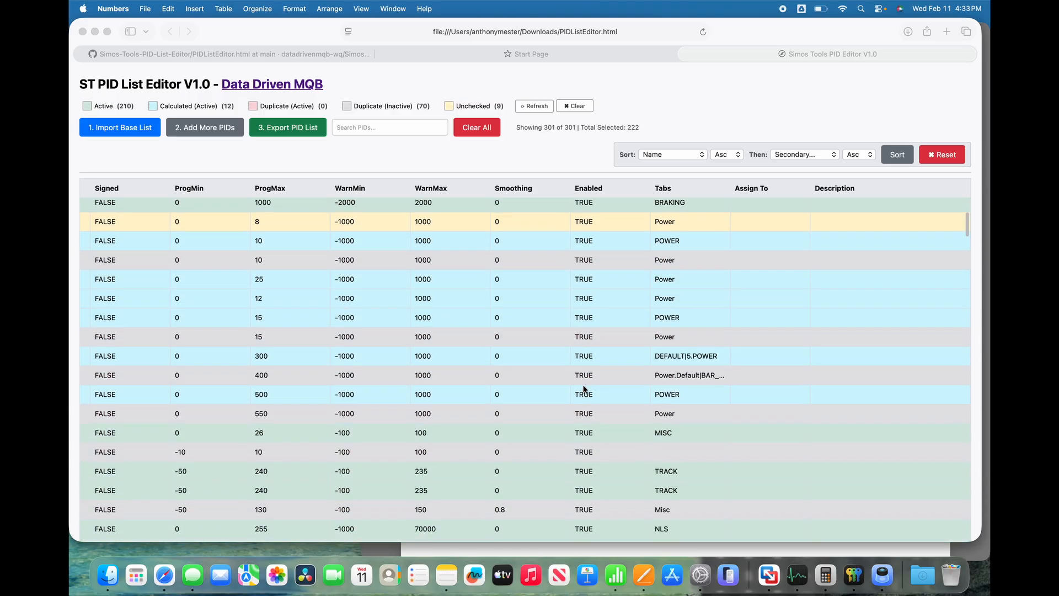
scroll(585, 389, "down", 5)
left_click(391, 127)
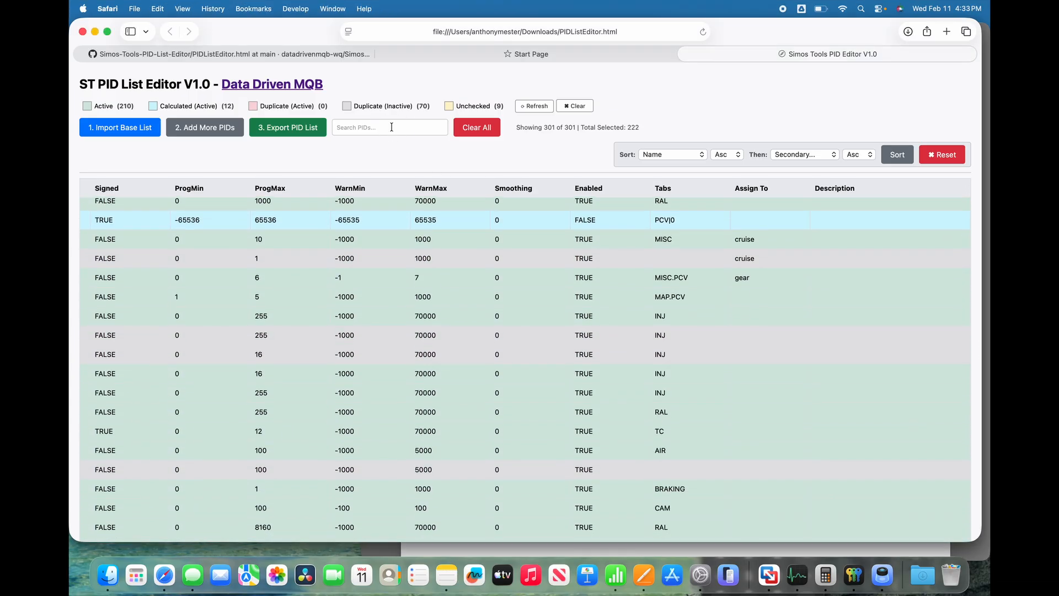
left_click(392, 127)
type("rough")
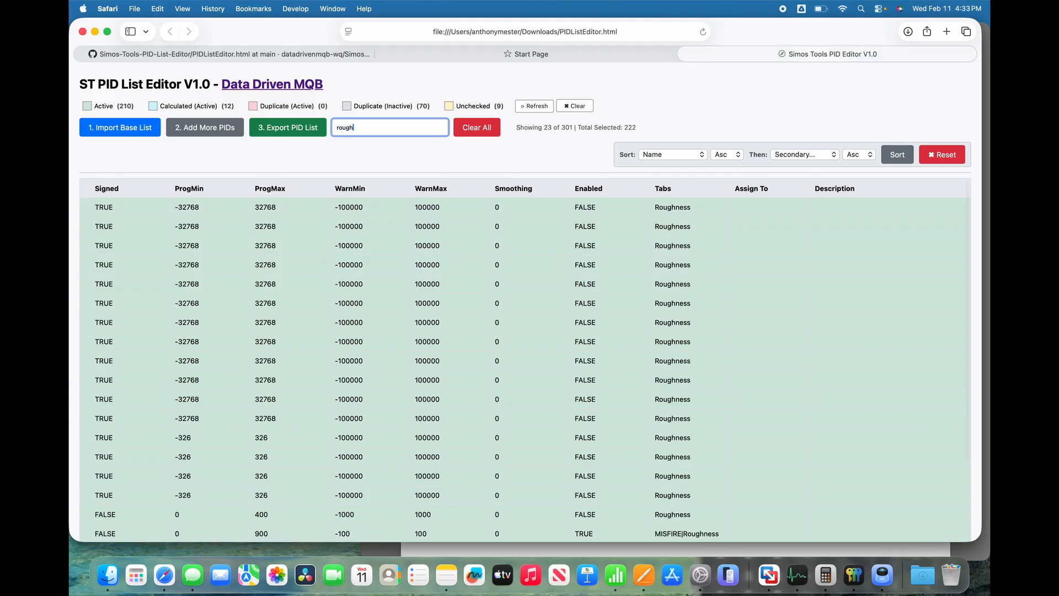
type("ness")
scroll(565, 377, "down", 2)
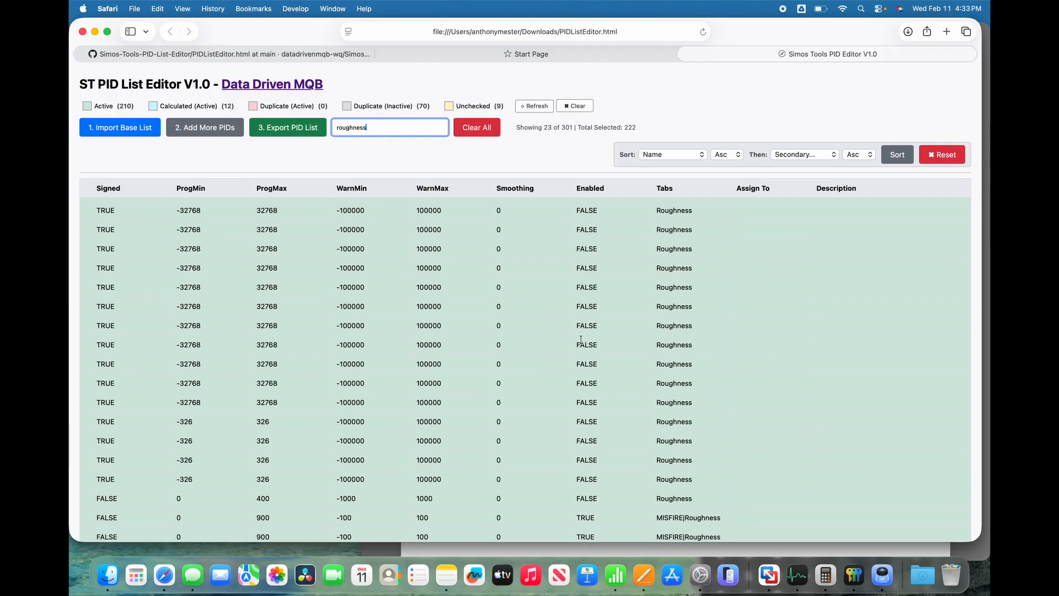
scroll(588, 290, "up", 1)
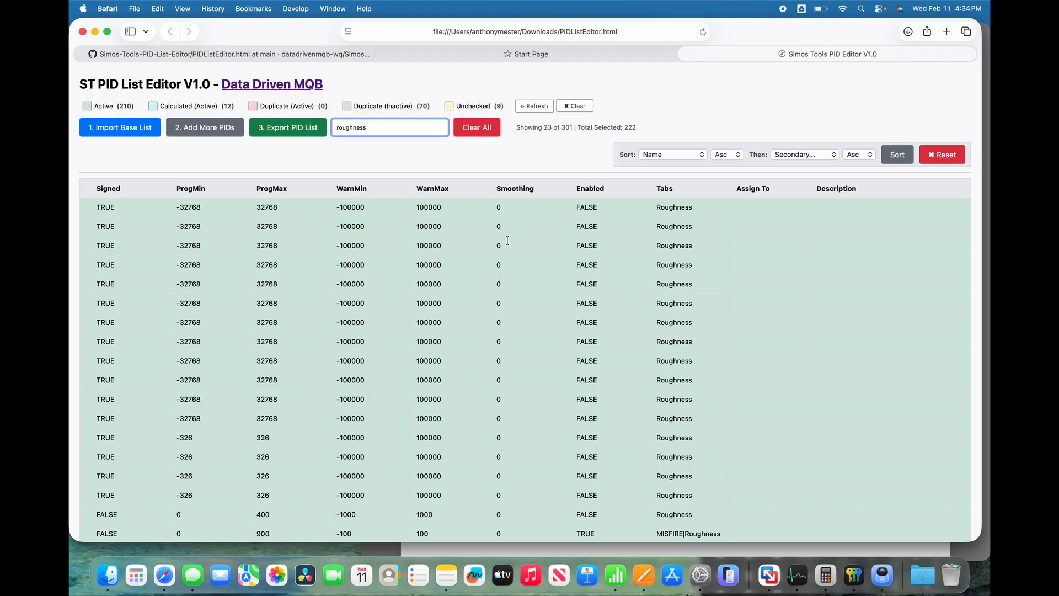
double_click(388, 127)
key("BackSpace")
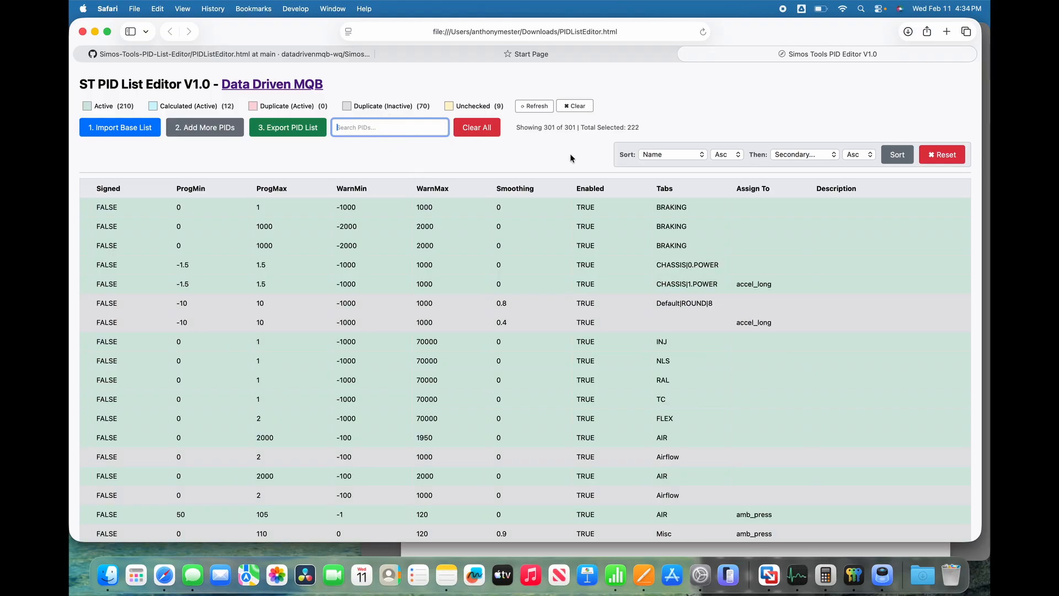
Widen the Name column so that the long PID names can be read in full.
scroll(595, 247, "right", 1)
scroll(595, 247, "left", 1)
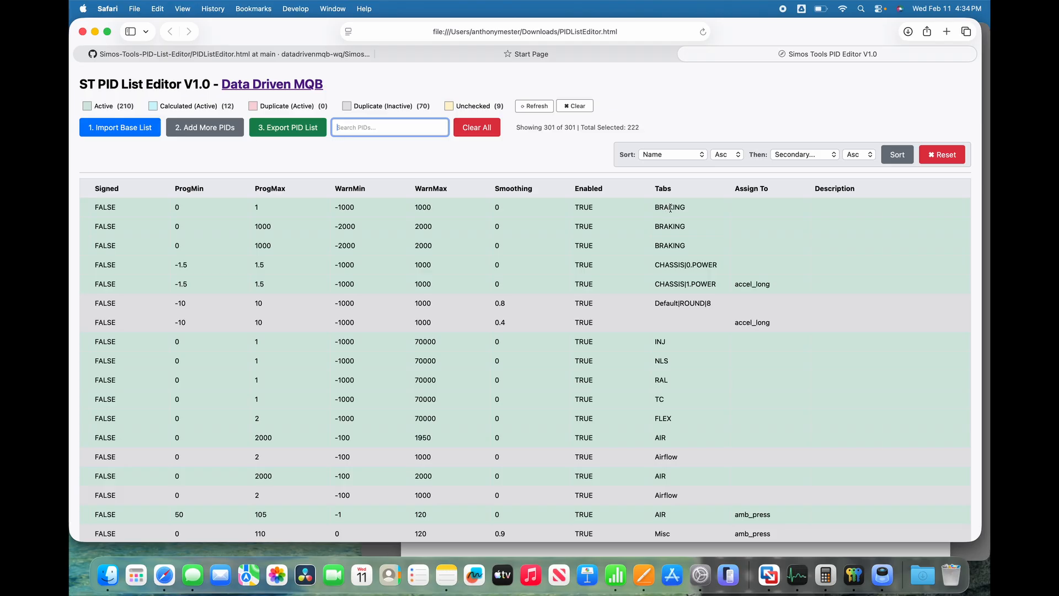
scroll(645, 213, "left", 10)
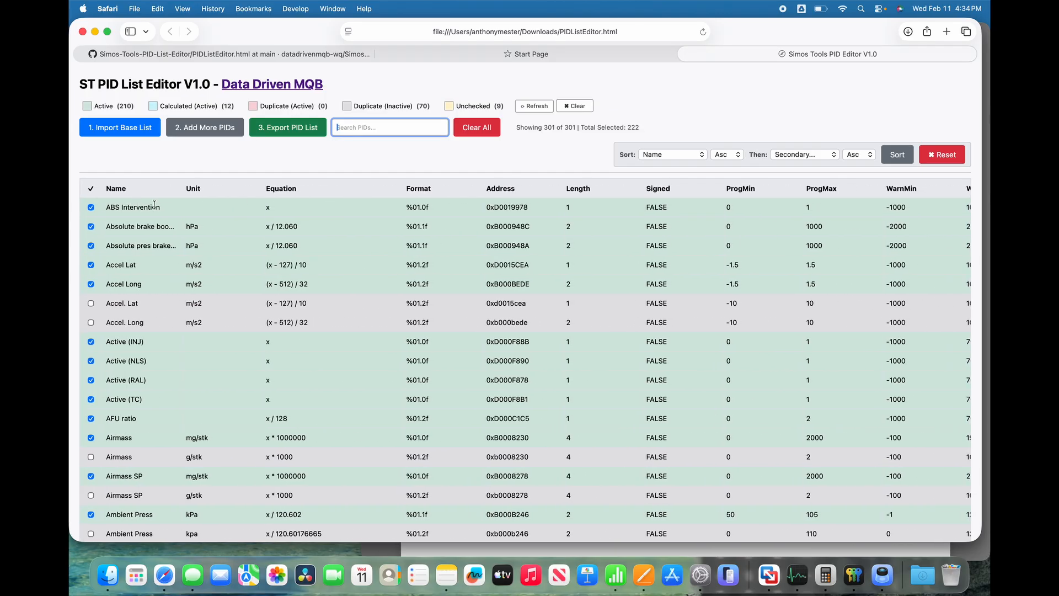
left_click_drag(182, 188, 241, 191)
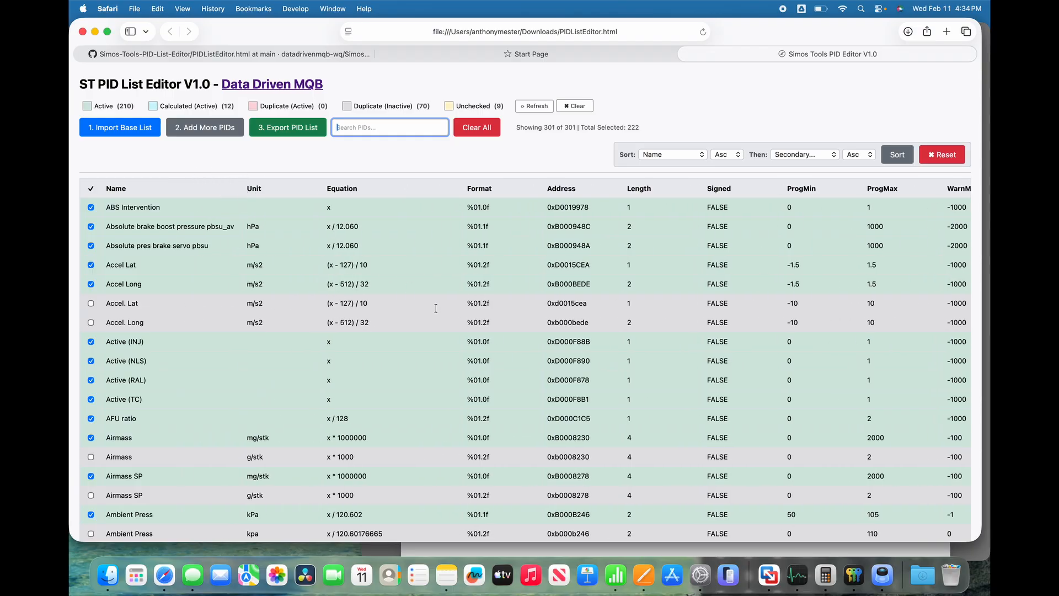
Open the Tabs entries of Accel Lat and Accel. Lat to inspect their gauge position and gauge type syntax.
scroll(436, 308, "right", 10)
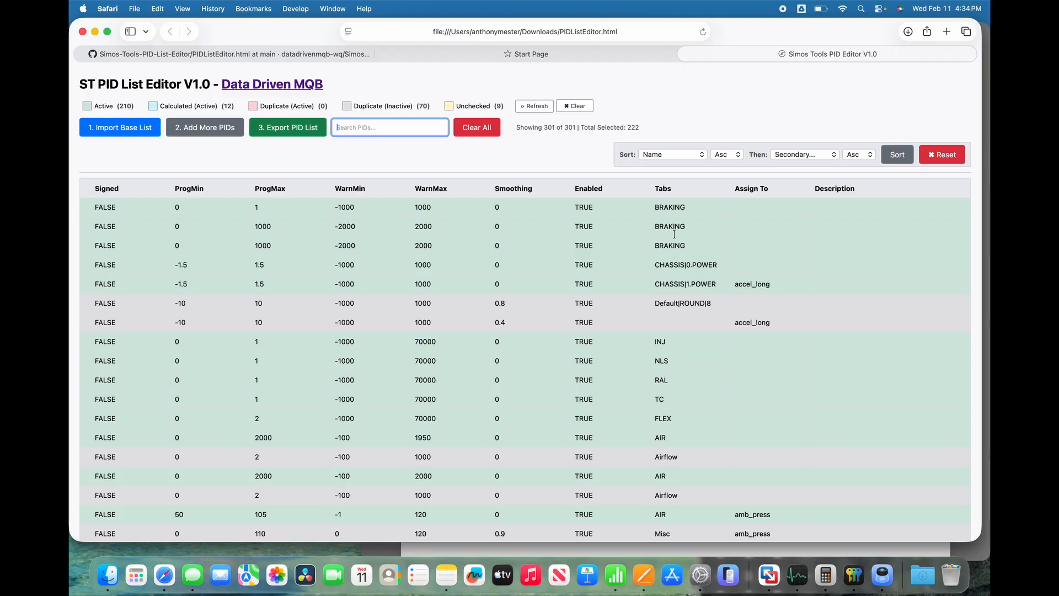
double_click(684, 266)
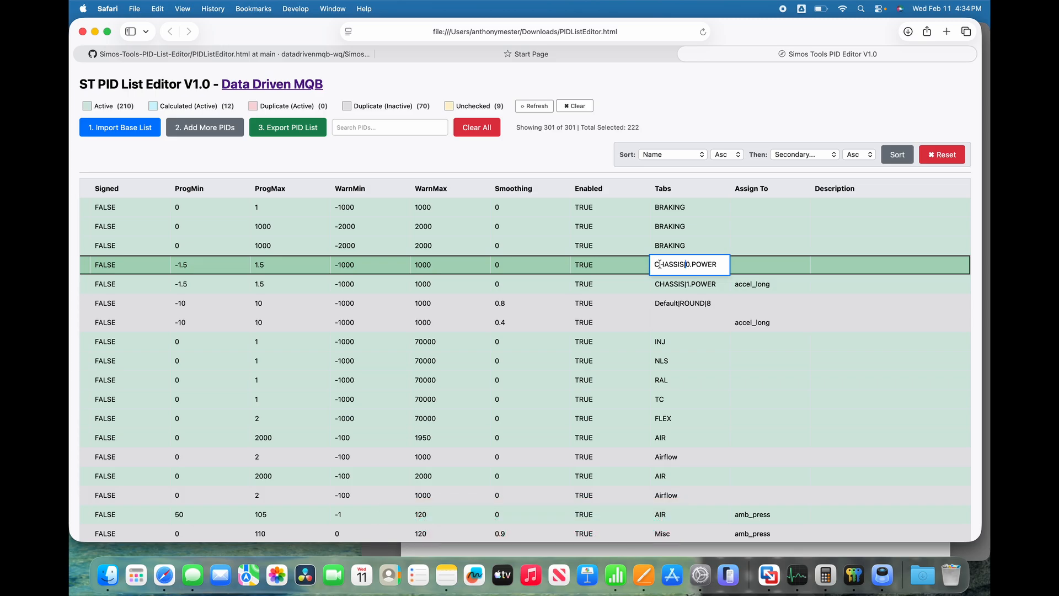
double_click(688, 264)
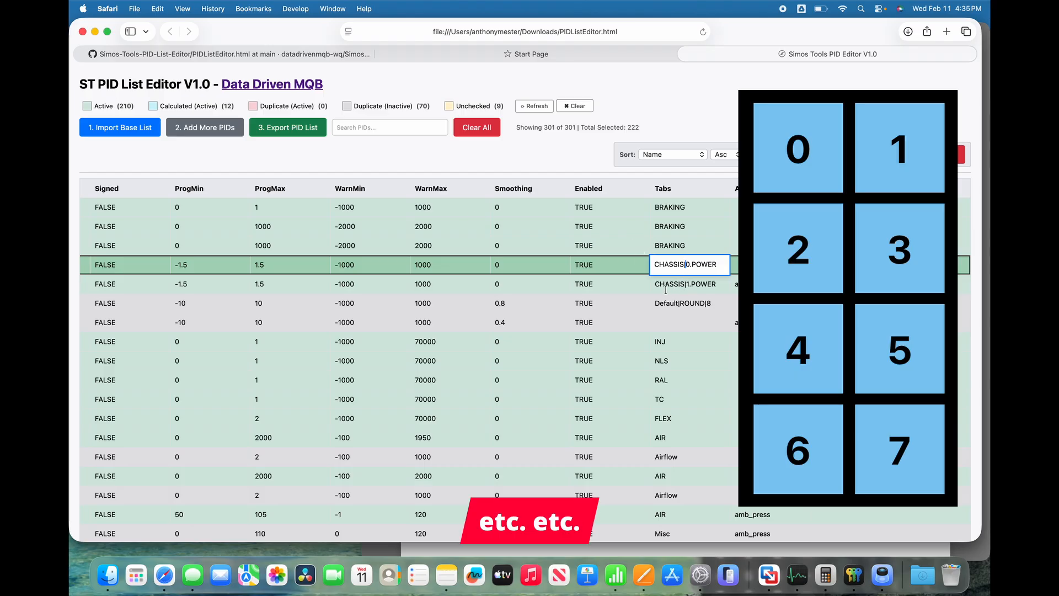
scroll(671, 279, "down", 2)
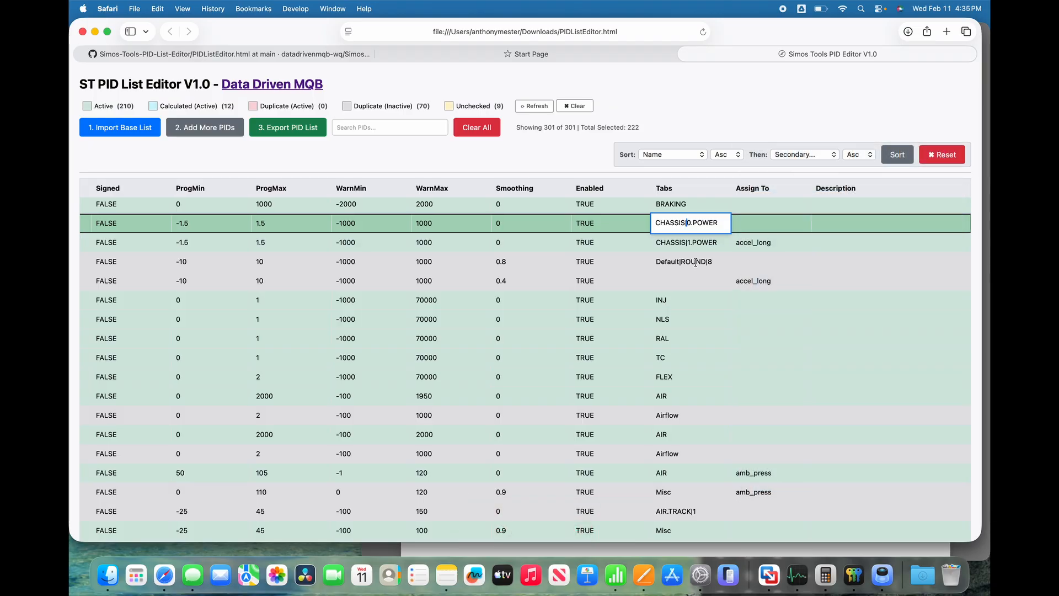
left_click(677, 262)
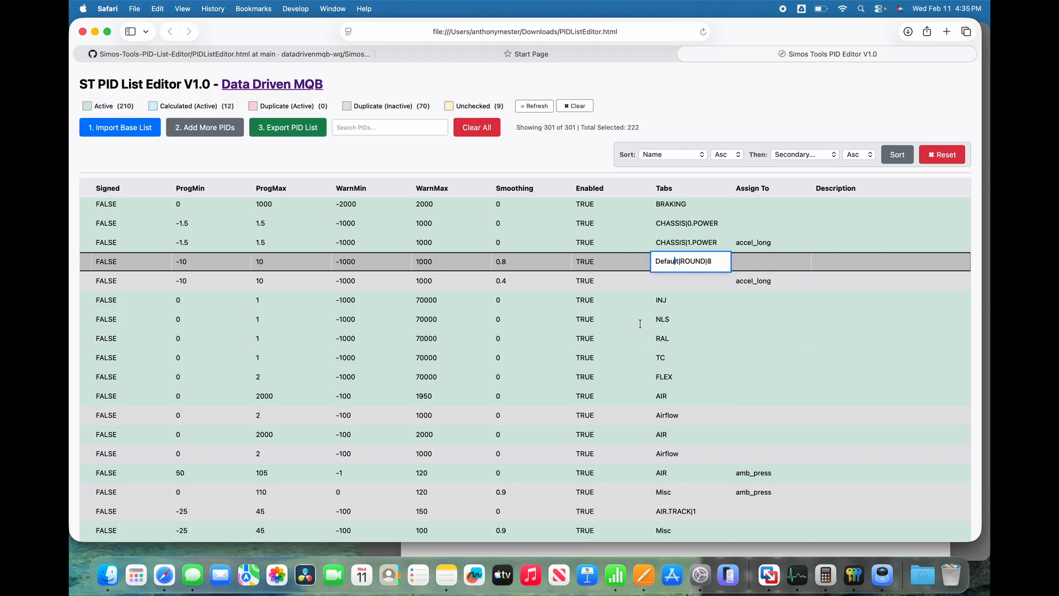
Examine the Tabs and Assign To entries further down the list, and open an empty Description field.
scroll(640, 324, "down", 5)
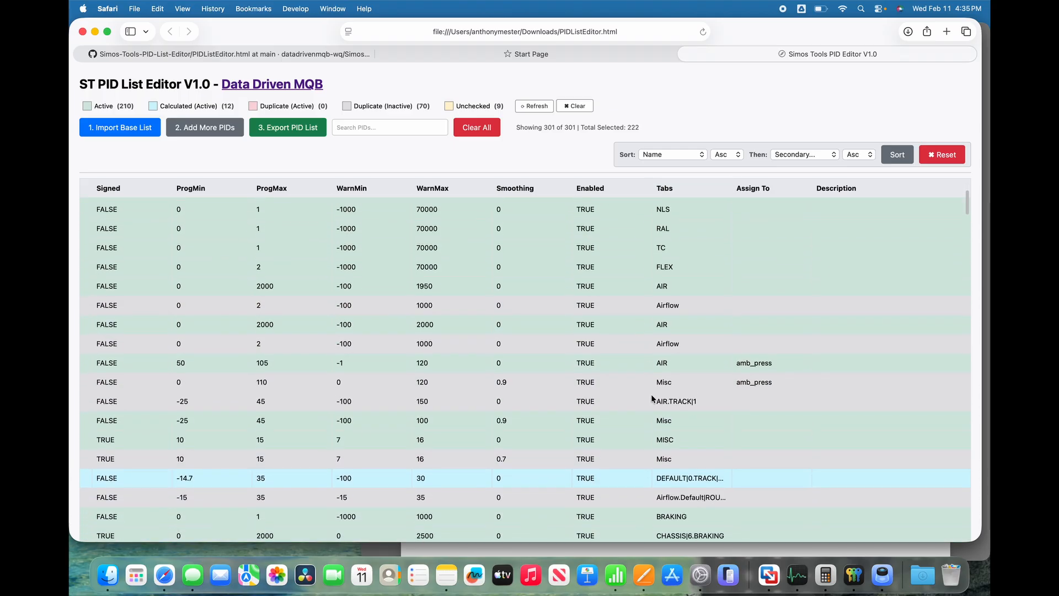
scroll(653, 398, "down", 3)
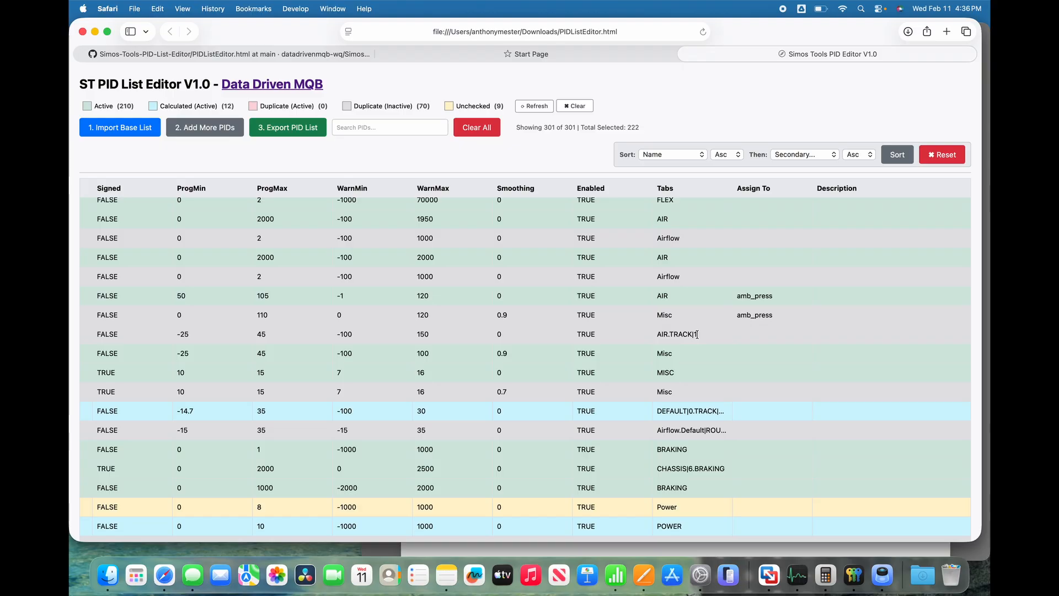
scroll(692, 359, "down", 10)
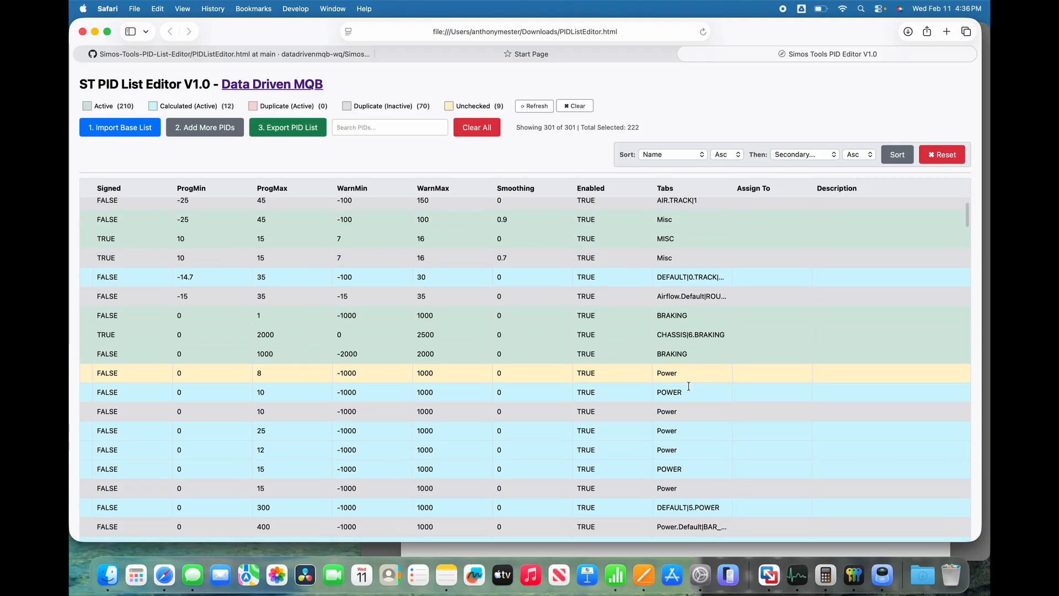
scroll(689, 386, "down", 5)
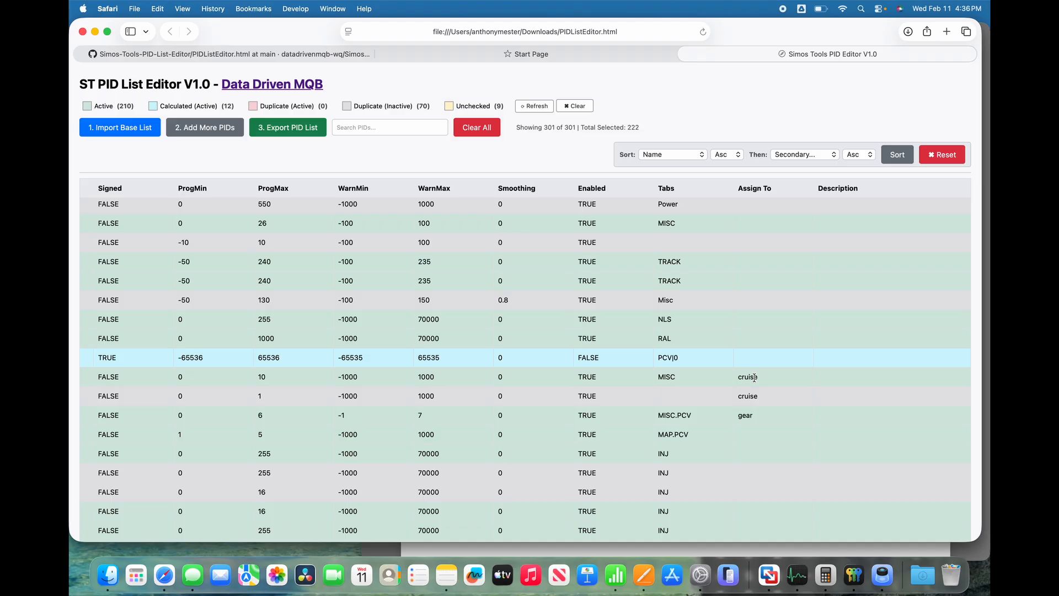
scroll(827, 286, "up", 1)
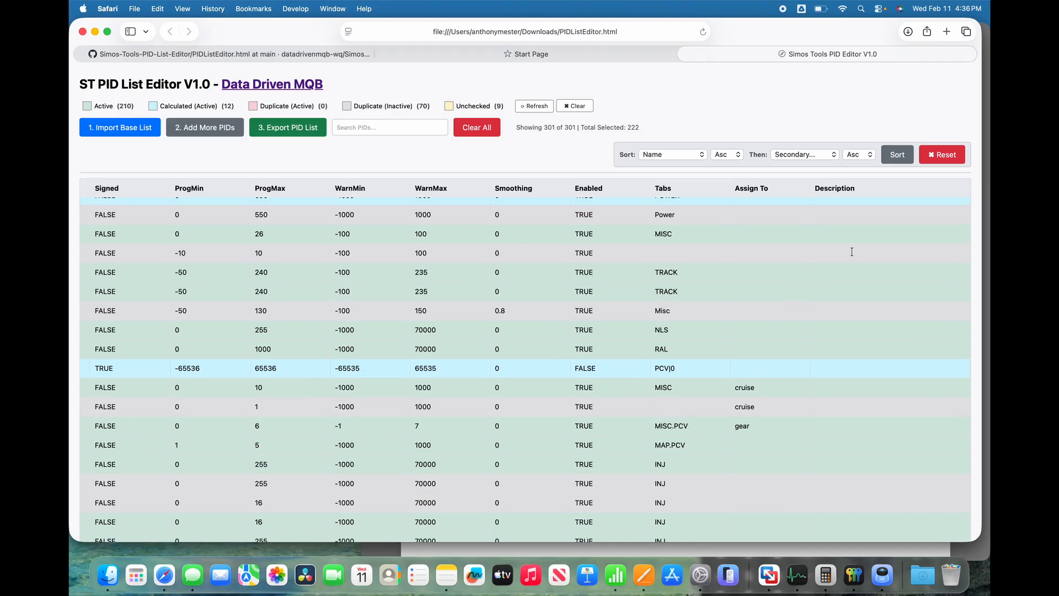
left_click(851, 213)
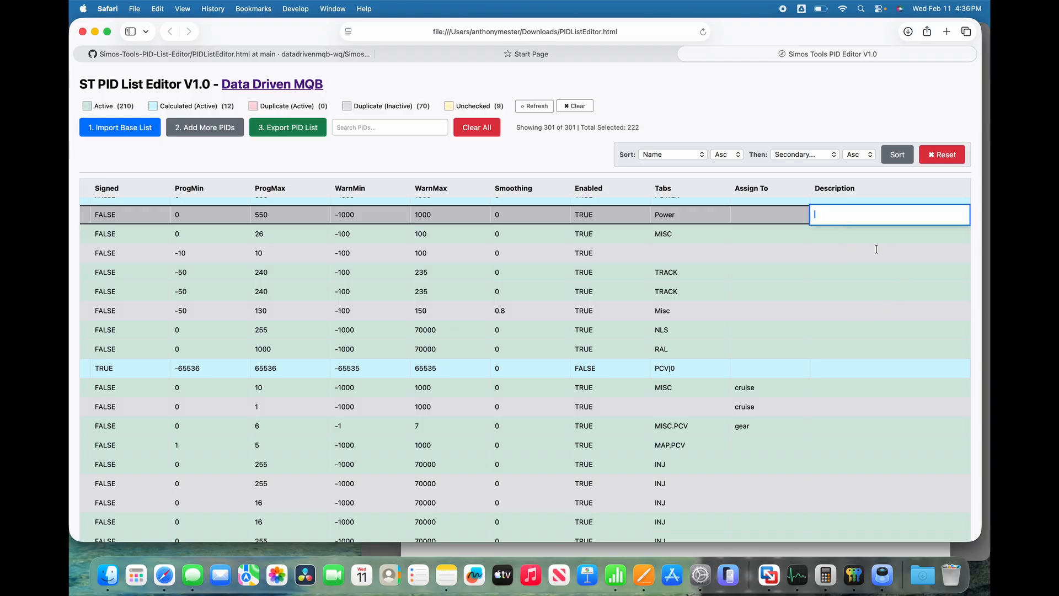
scroll(816, 336, "down", 15)
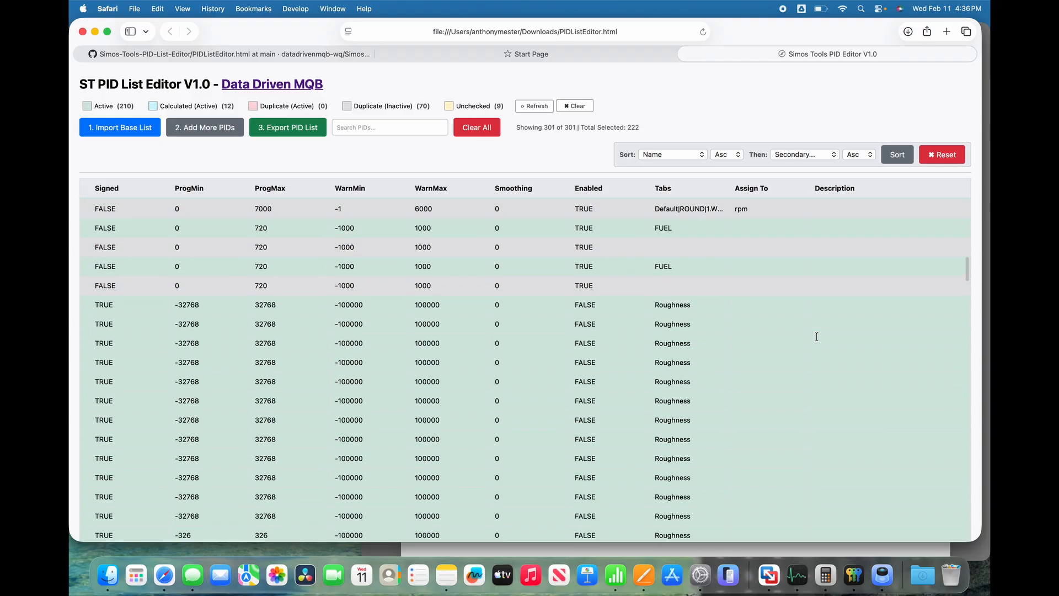
Add the PIDs from SCGA05.csv in the PID Lists folder to the current list.
scroll(817, 336, "up", 5)
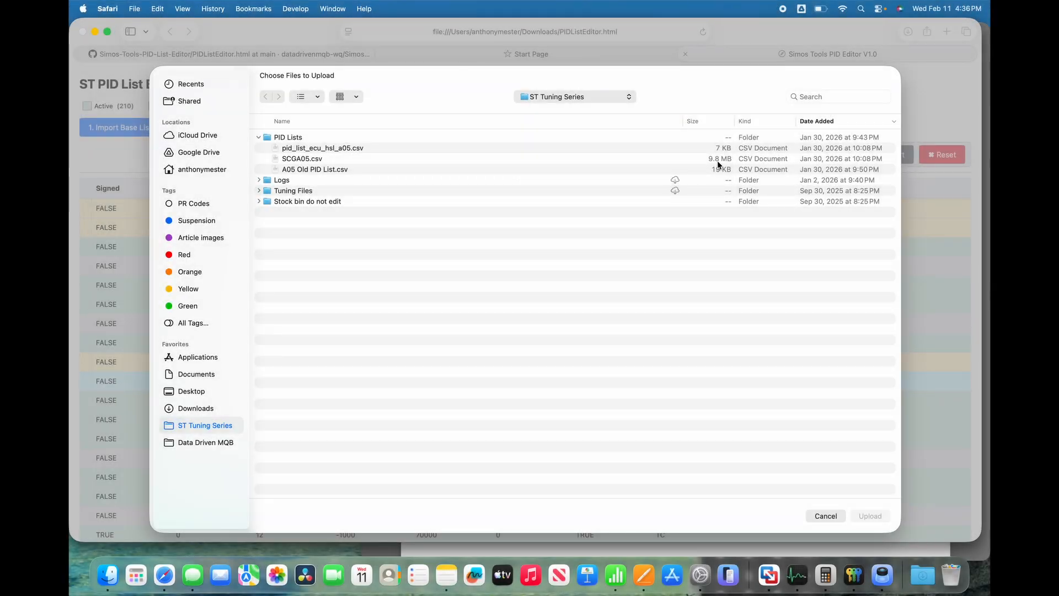
left_click(305, 159)
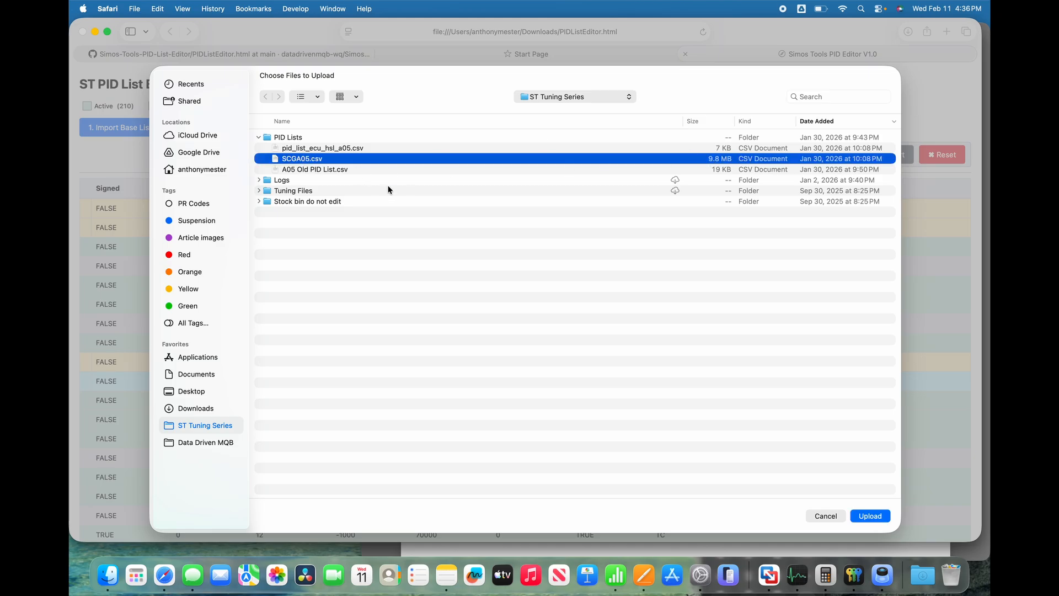
left_click(870, 515)
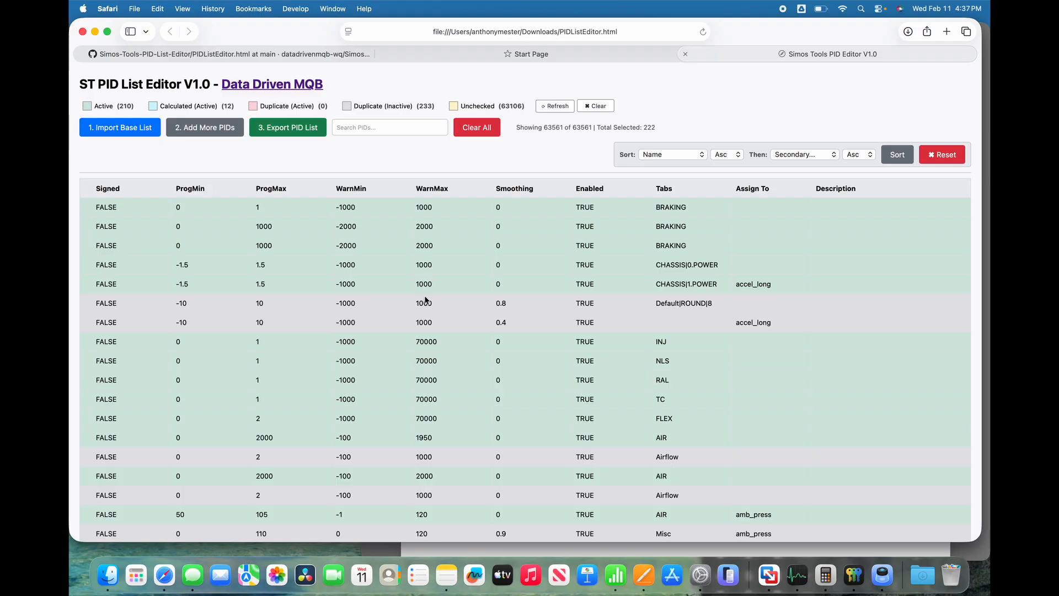
Filter the enlarged list to the unchecked PIDs and examine their descriptions.
scroll(426, 303, "down", 5)
scroll(425, 303, "down", 2)
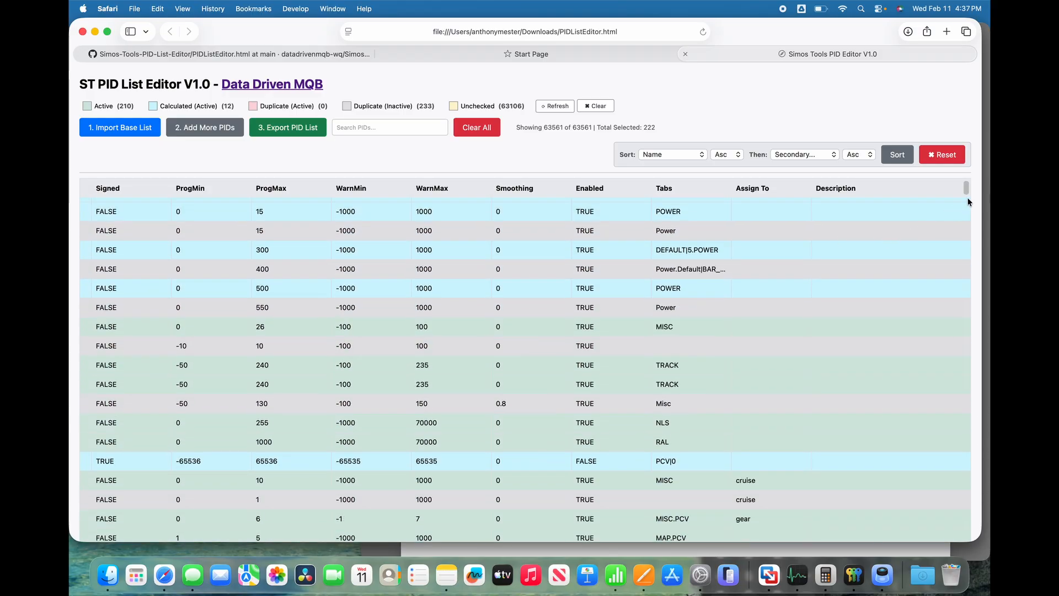
left_click(504, 107)
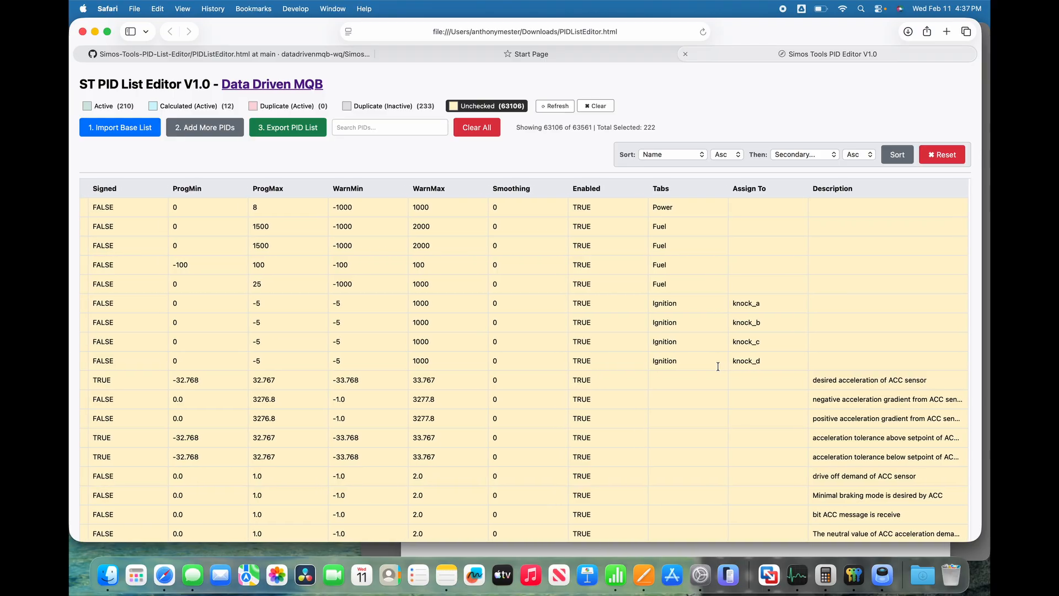
scroll(814, 450, "down", 3)
scroll(815, 450, "down", 10)
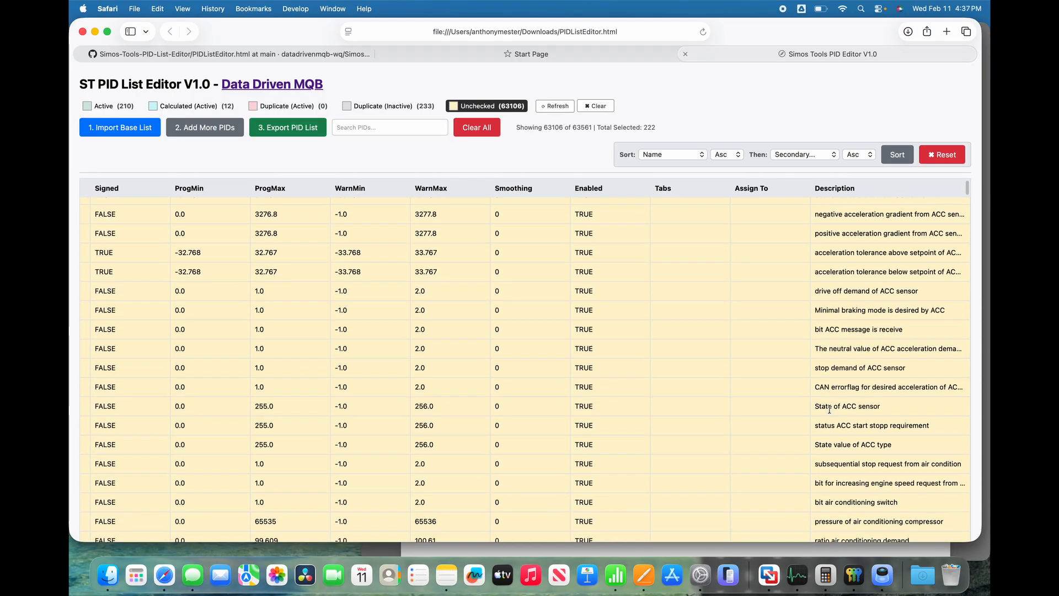
scroll(829, 410, "down", 5)
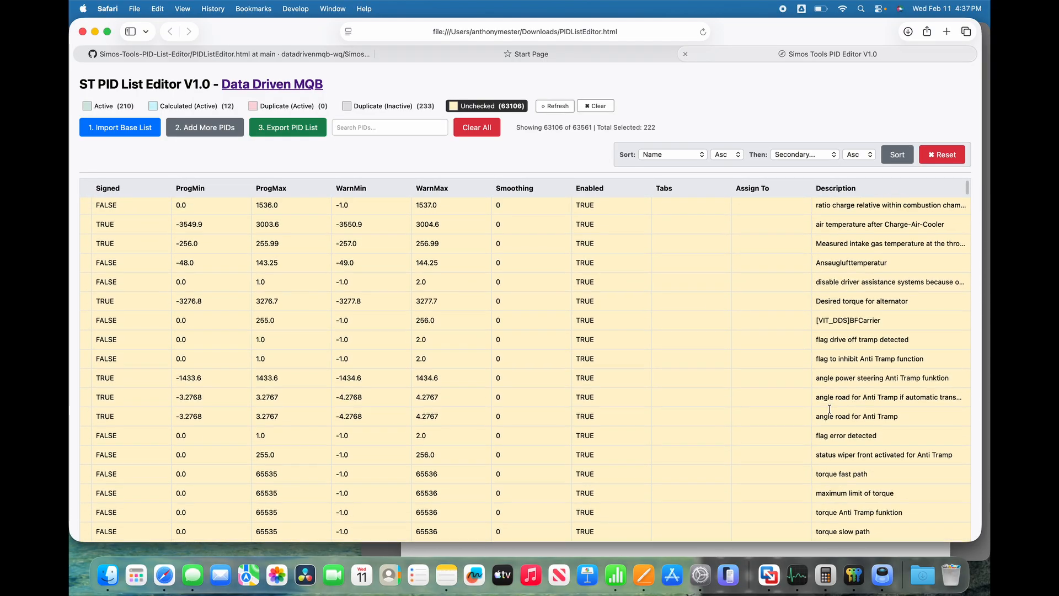
Examine the names, units, equations and addresses of the unchecked PIDs, and return to the start of the list.
scroll(829, 408, "left", 8)
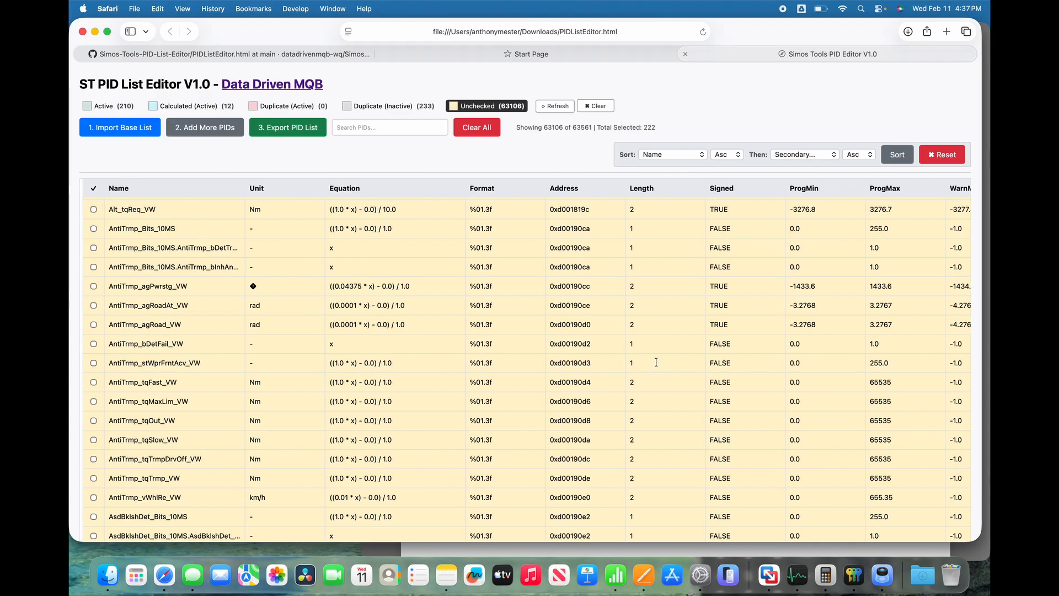
scroll(147, 330, "up", 10)
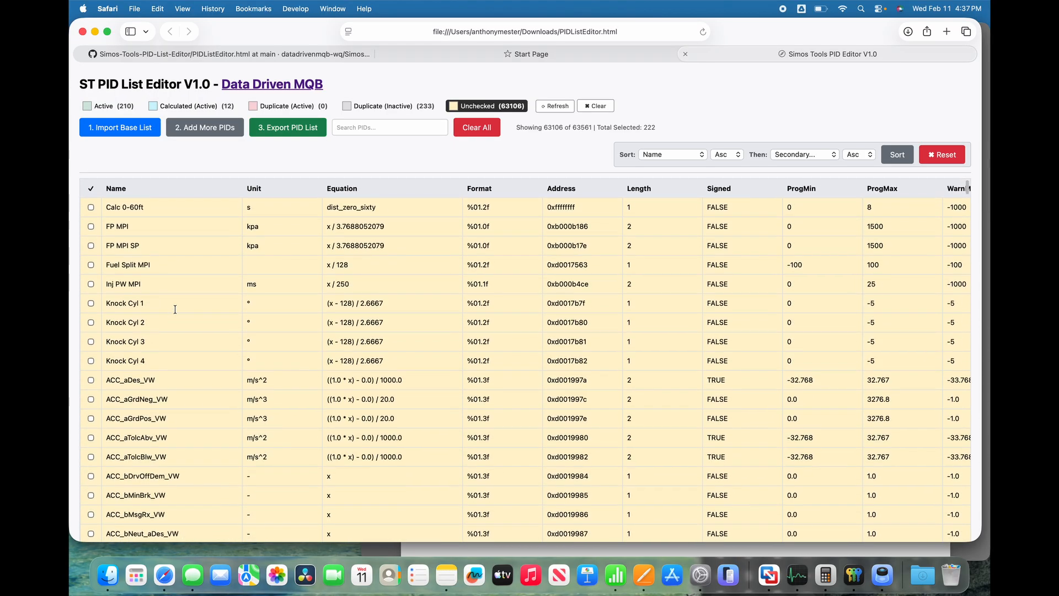
scroll(899, 245, "down", 3)
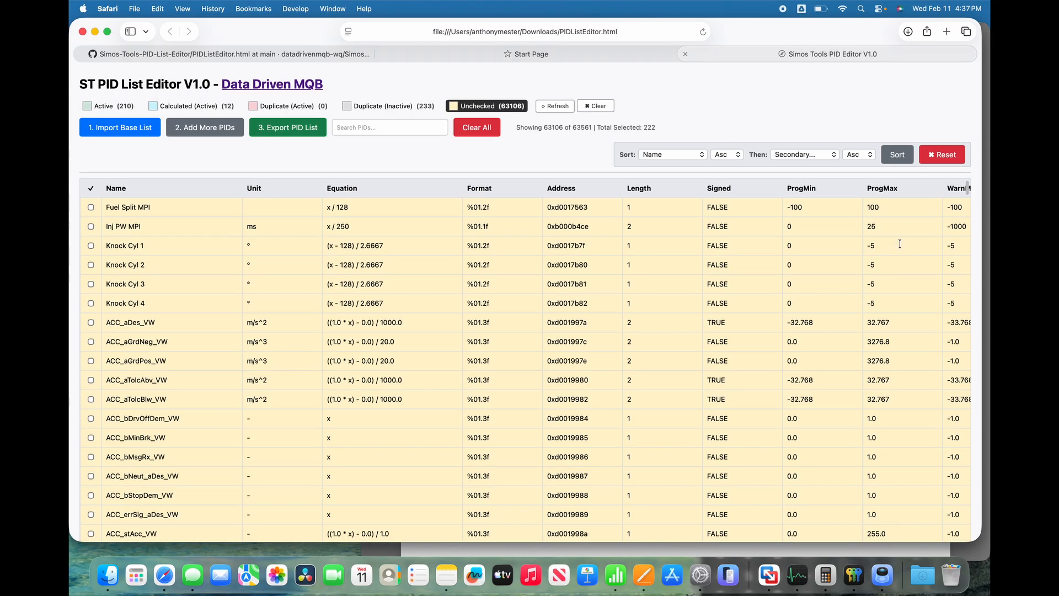
scroll(971, 190, "down", 5)
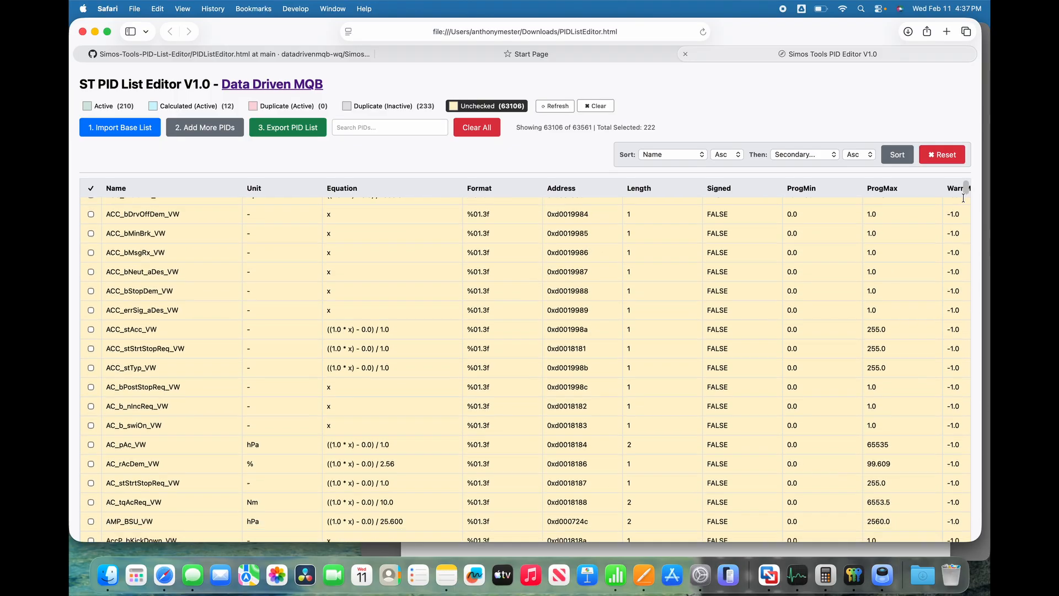
mouse_move(966, 190)
left_mouse_down()
mouse_move(948, 392)
mouse_move(960, 482)
mouse_move(959, 185)
left_mouse_up()
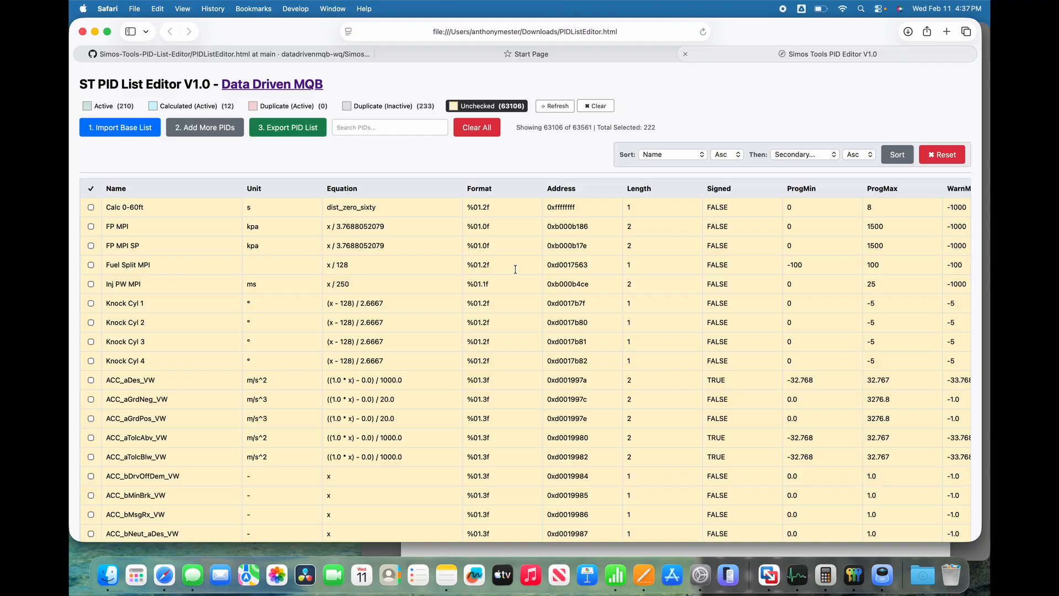
Search the unchecked PIDs for "tank level" and check the names and descriptions of the matches.
left_click(399, 129)
type("tank level")
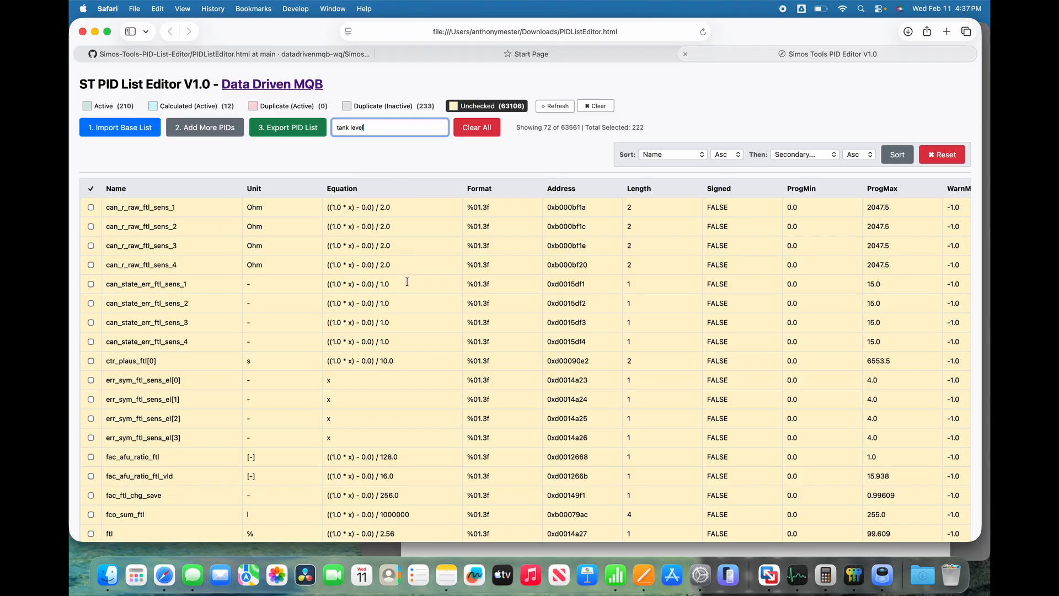
scroll(207, 304, "down", 10)
scroll(208, 303, "up", 5)
scroll(420, 328, "up", 4)
scroll(420, 328, "right", 10)
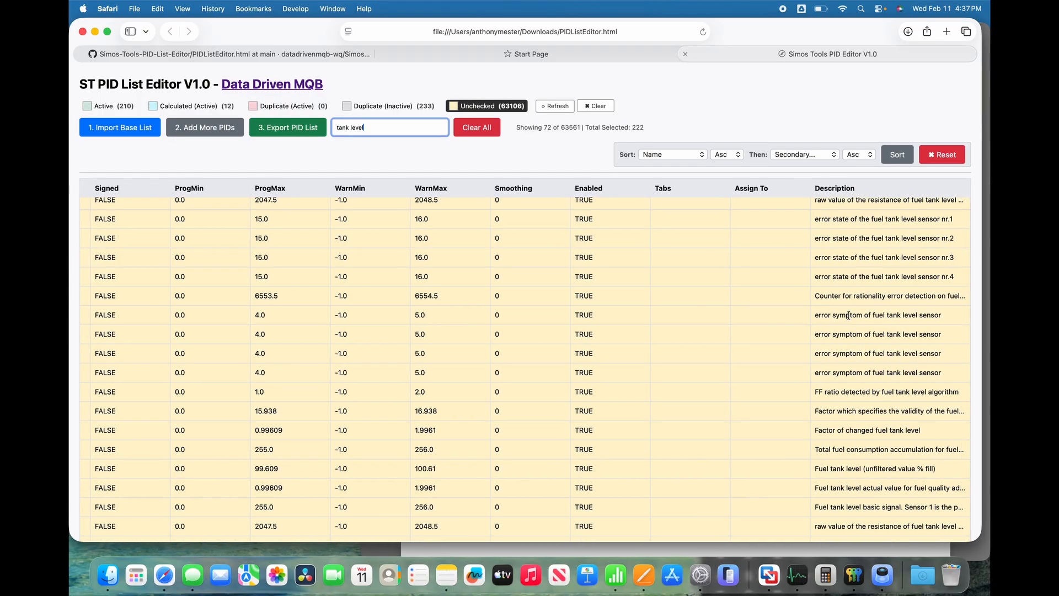
Widen the Description column so the full text of the tank level PIDs can be read.
scroll(850, 309, "up", 3)
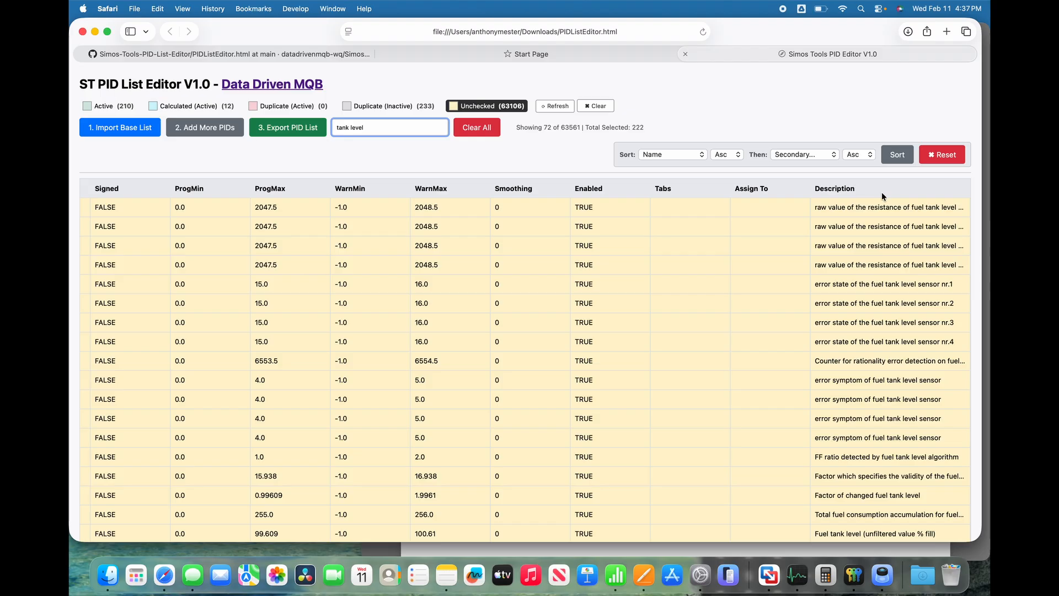
left_click(912, 209)
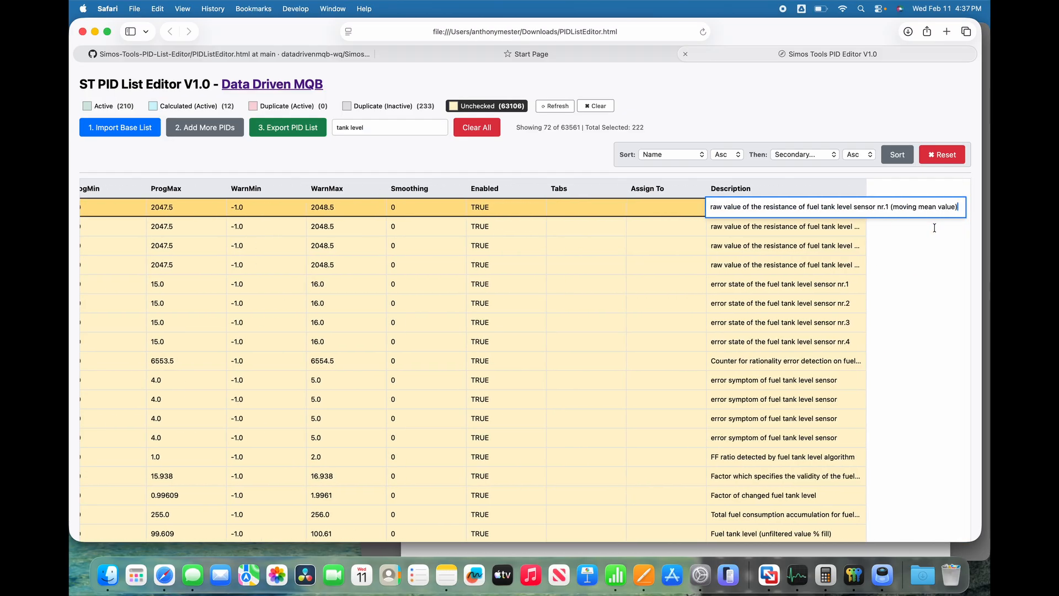
left_click_drag(869, 183, 965, 189)
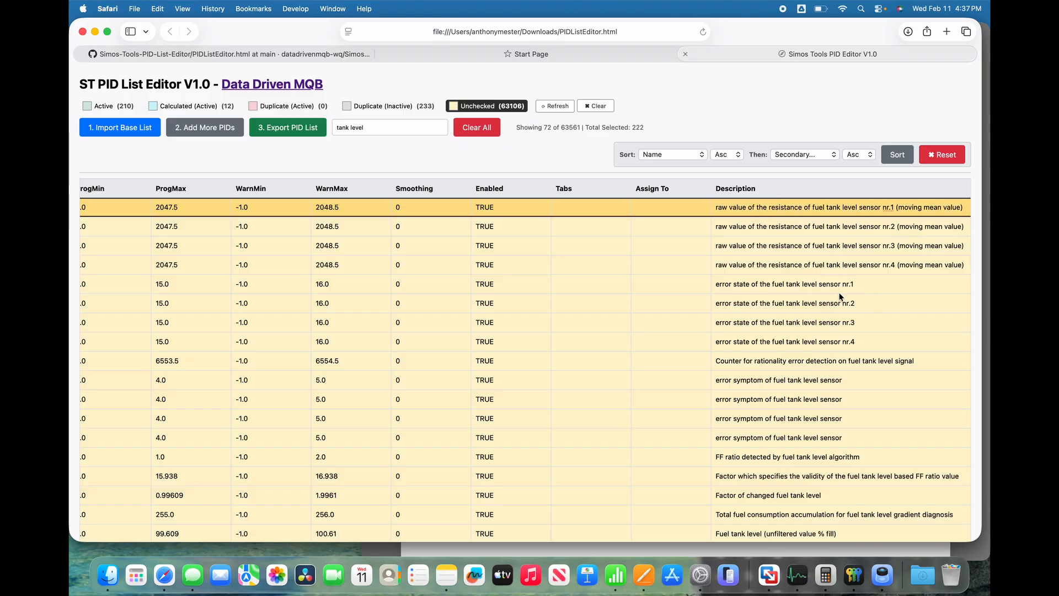
Activate the ftl PID, described as "Fuel tank level (unfiltered value % fill)", for the logging list.
scroll(764, 357, "down", 2)
scroll(764, 357, "down", 5)
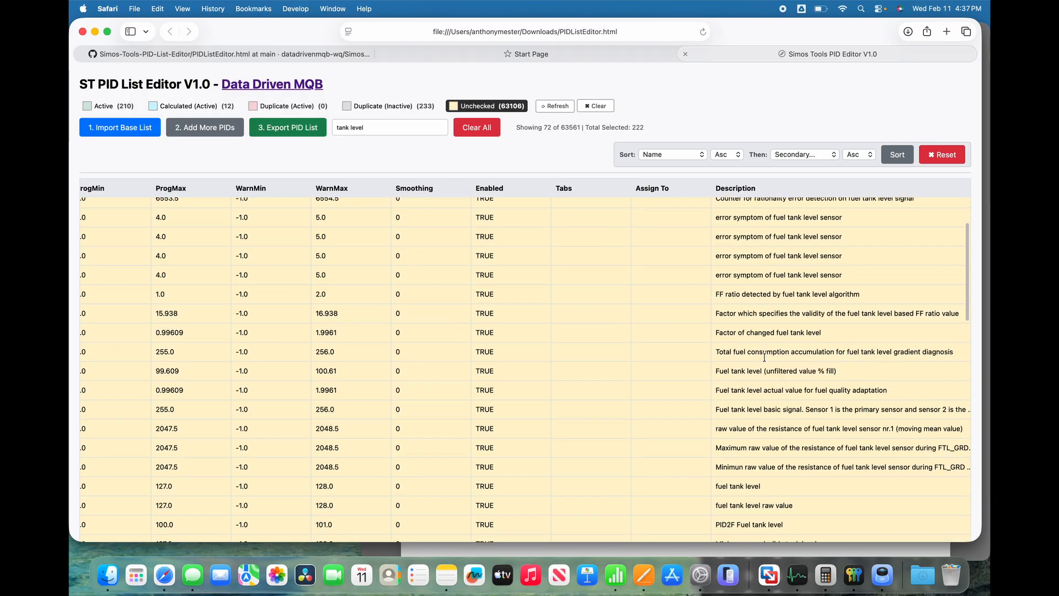
left_click(785, 325)
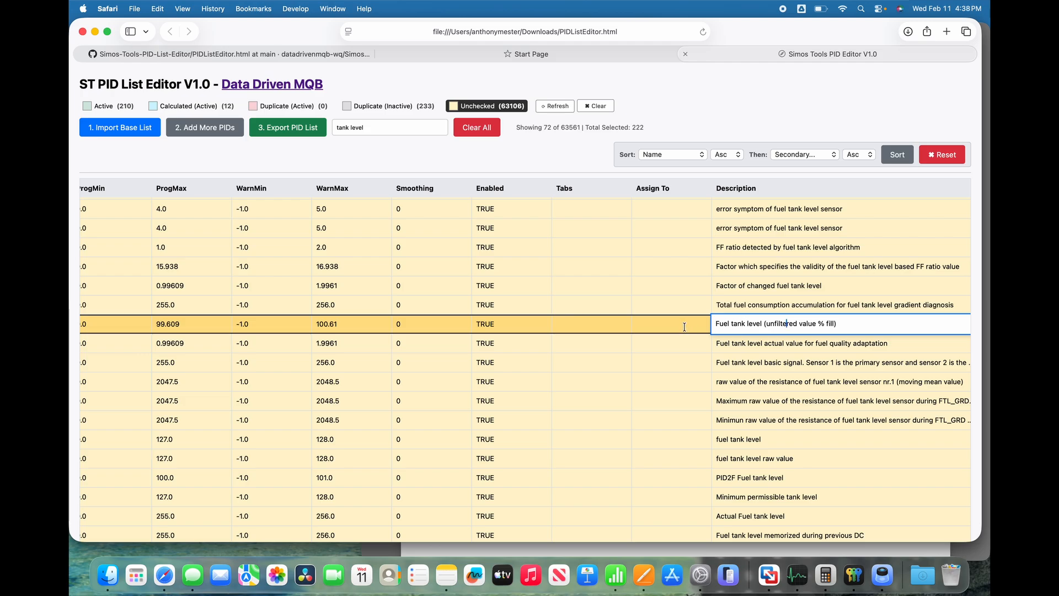
scroll(685, 327, "left", 15)
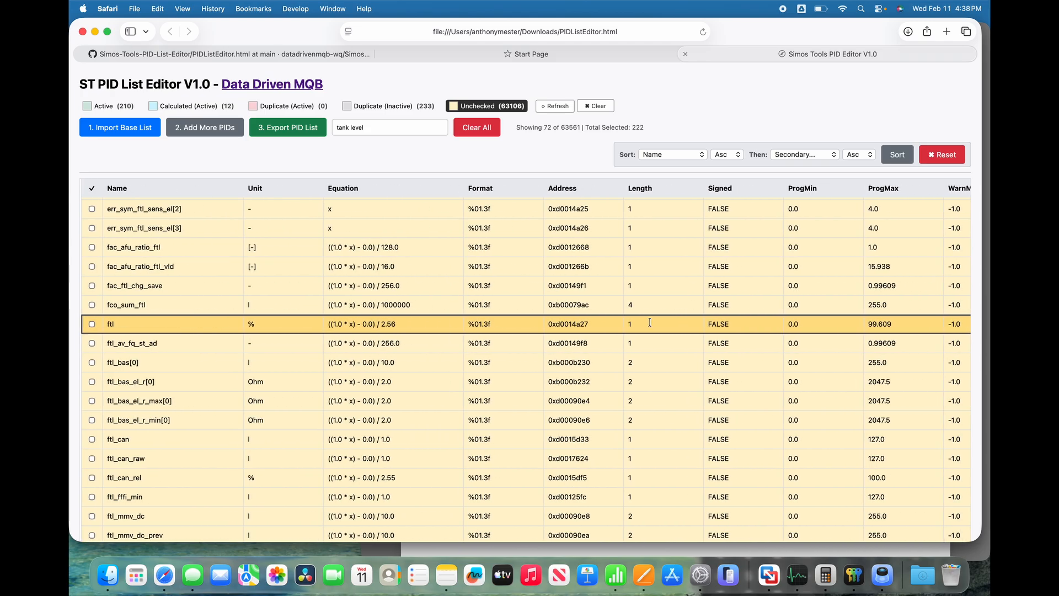
left_click(91, 324)
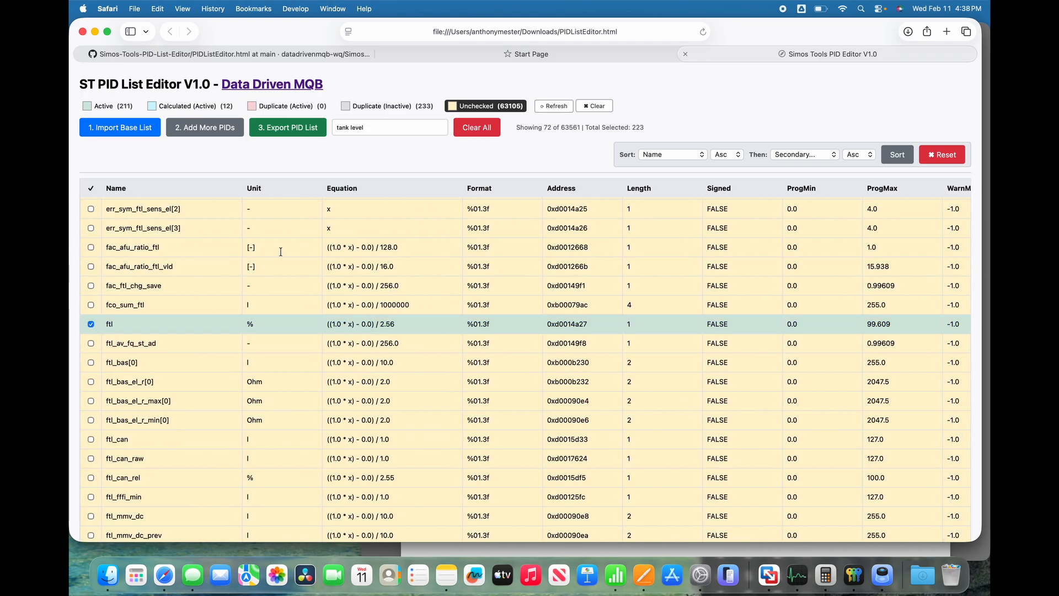
Set the Tabs value of the ftl PID to FUEL and review its row.
scroll(430, 244, "right", 15)
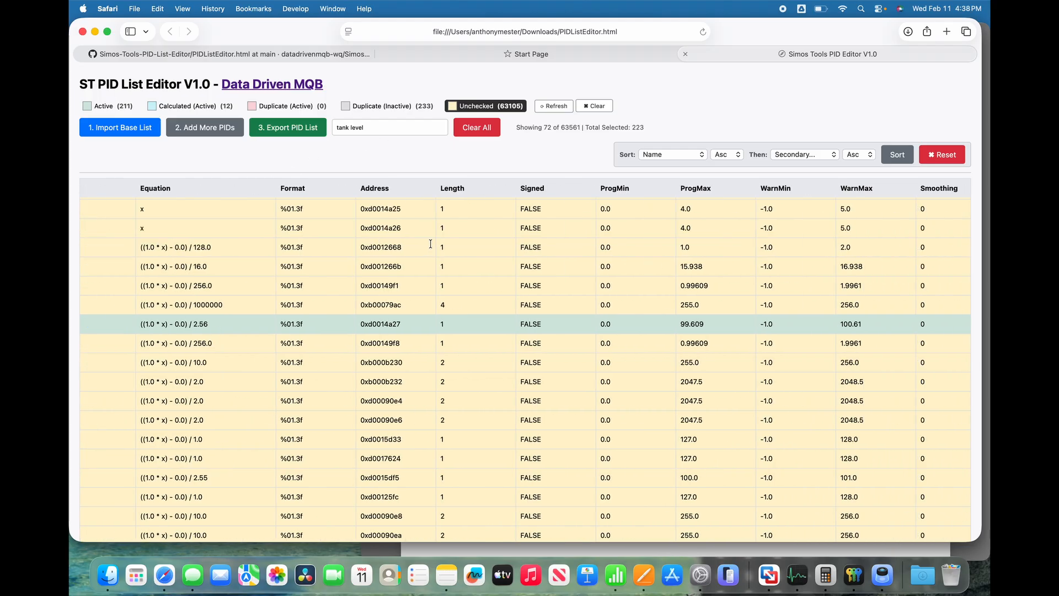
left_click(625, 322)
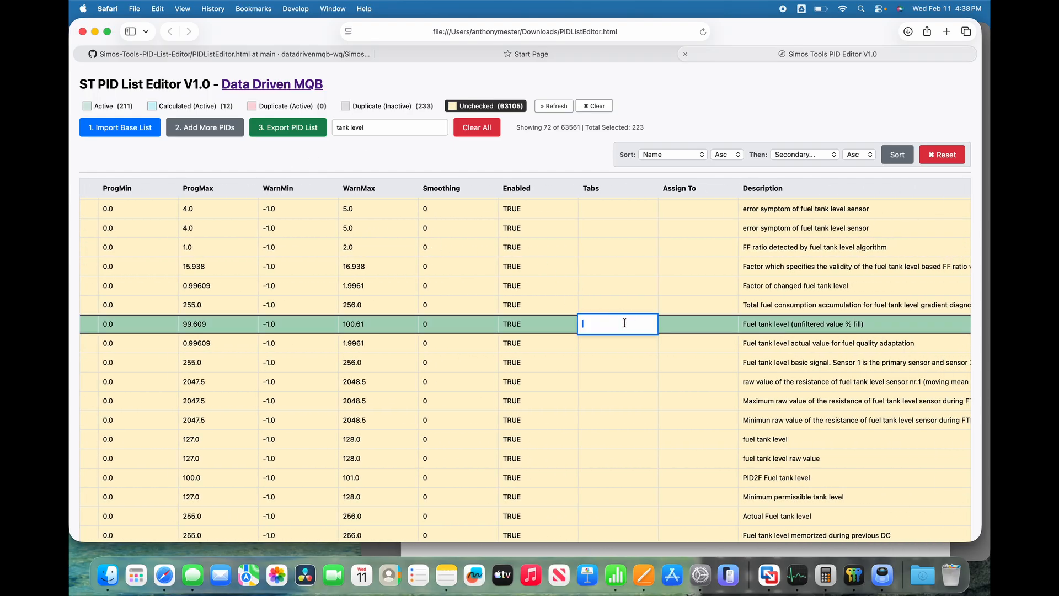
type("FUEL")
key("Return")
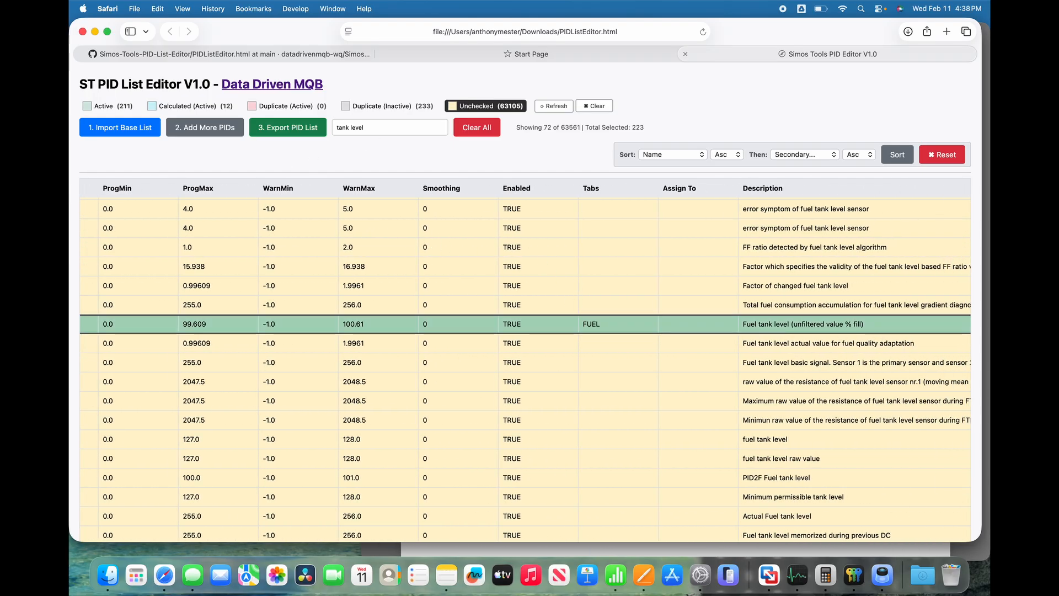
left_click(774, 325)
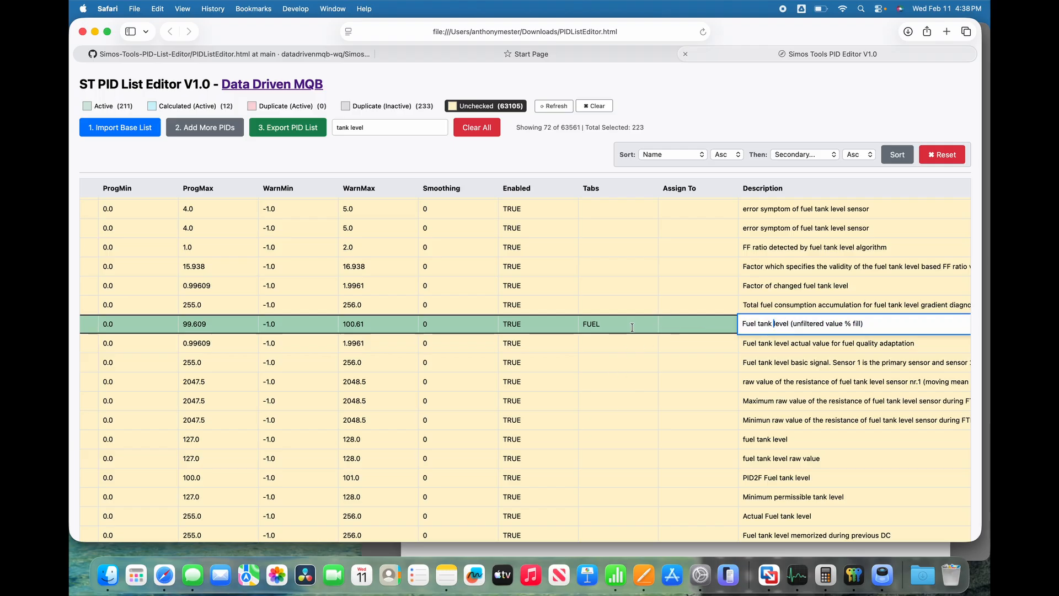
scroll(582, 325, "left", 15)
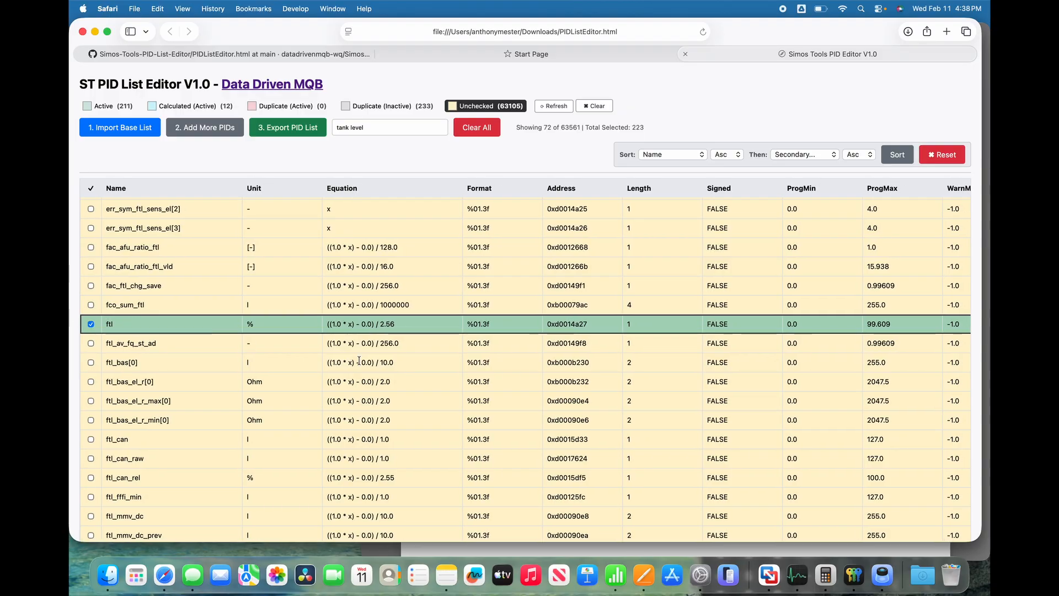
Search the unchecked PIDs for "lambda" and examine the names and descriptions of the matches.
scroll(288, 350, "down", 10)
scroll(386, 401, "down", 10)
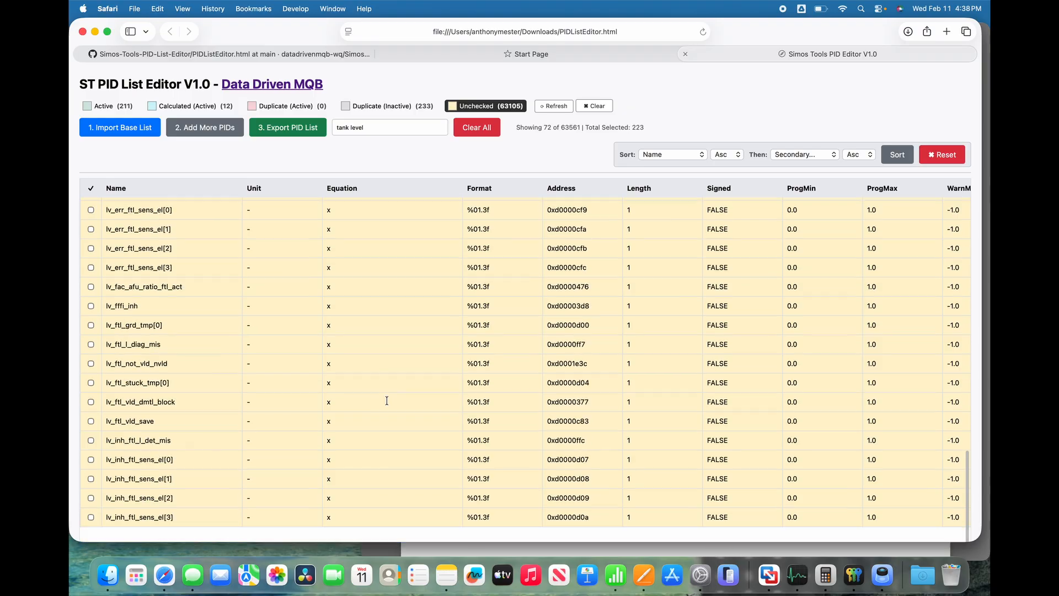
double_click(387, 127)
triple_click(387, 127)
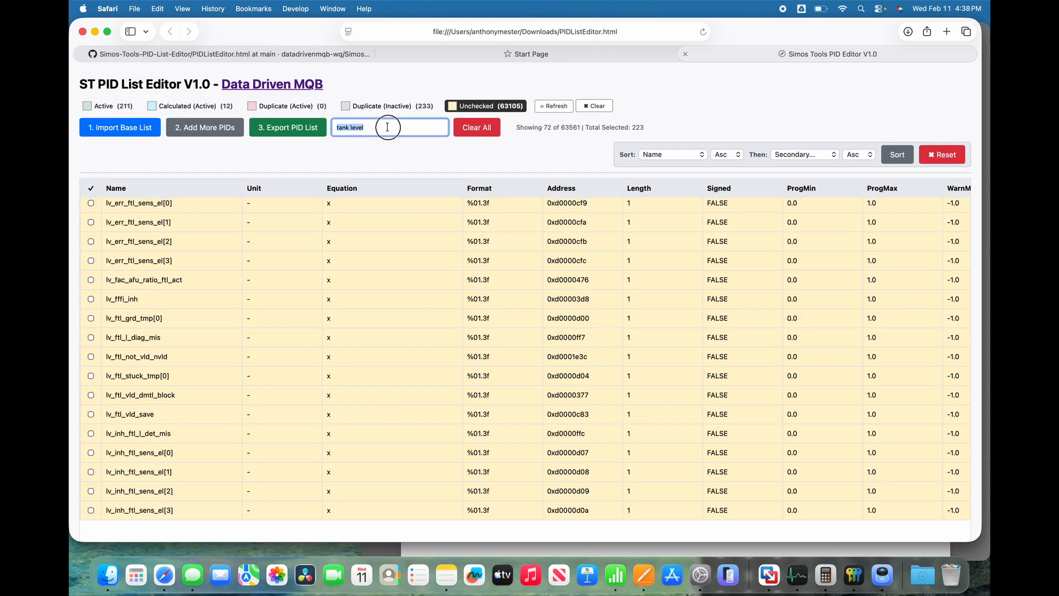
type("lambda")
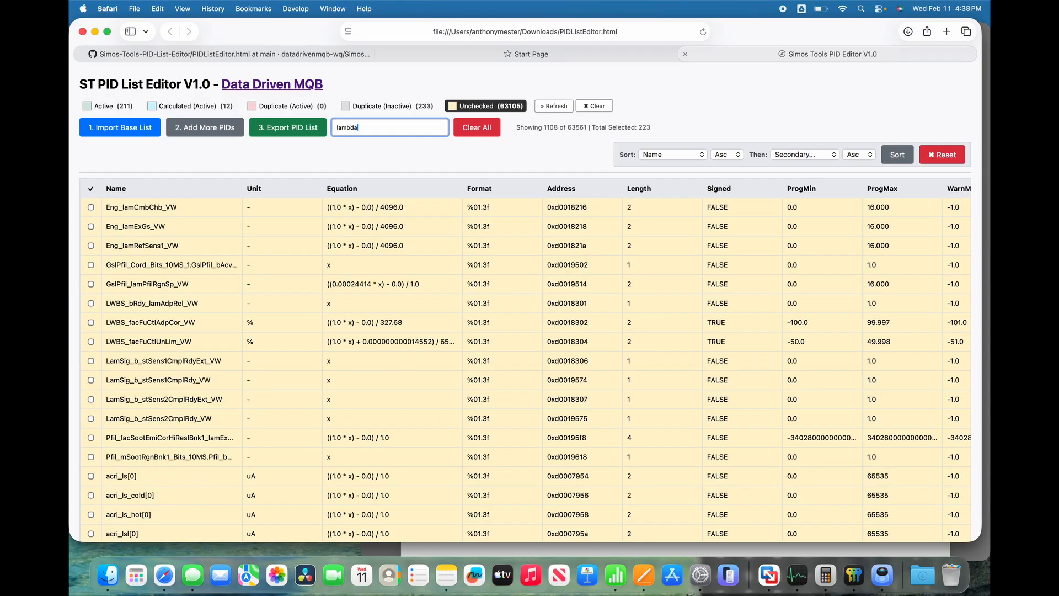
scroll(348, 316, "down", 15)
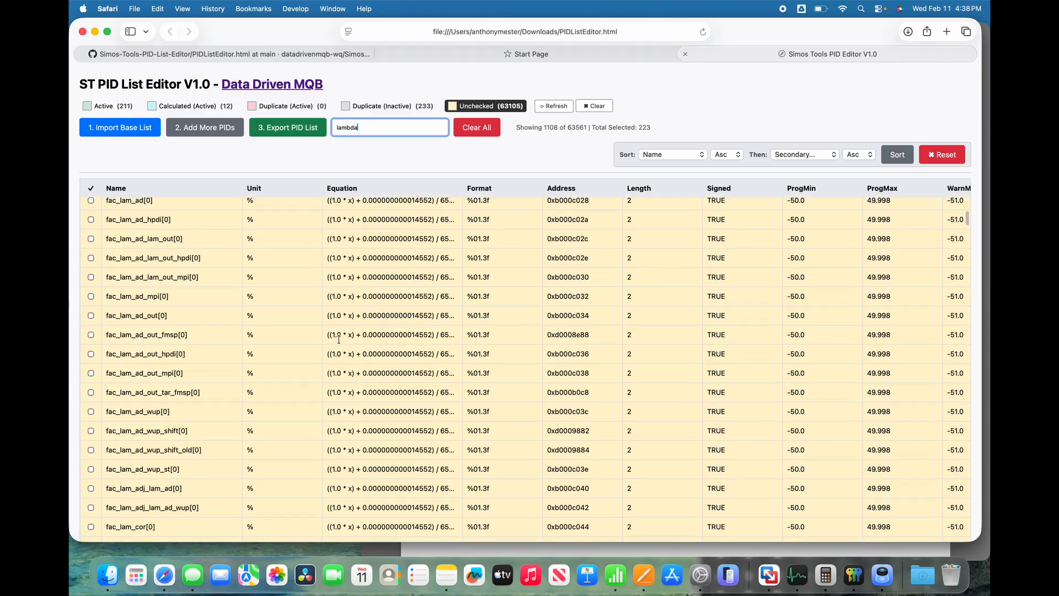
scroll(339, 339, "down", 10)
scroll(411, 304, "right", 10)
scroll(634, 353, "down", 5)
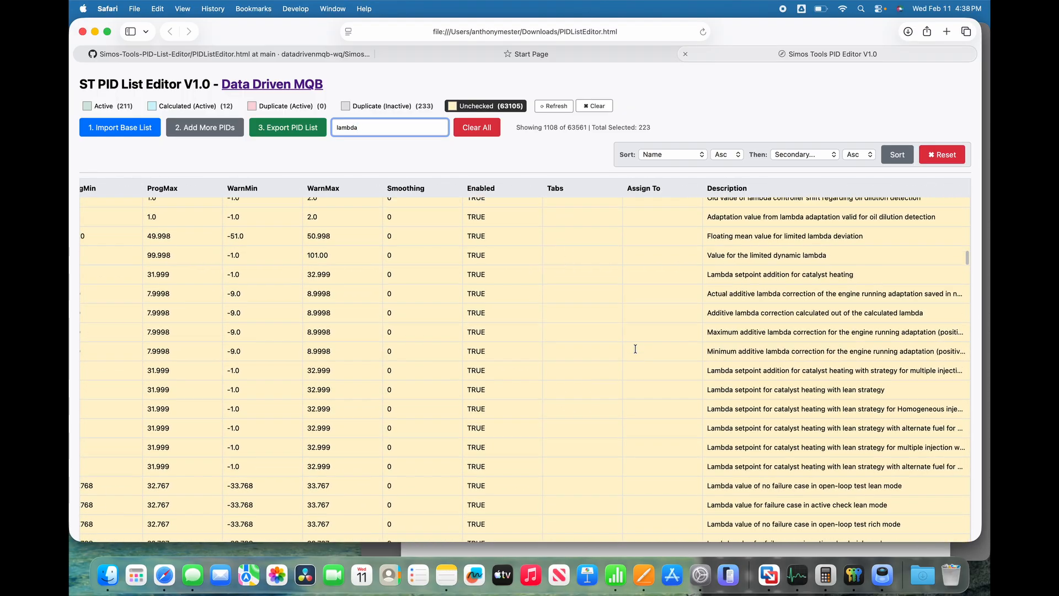
scroll(635, 349, "down", 10)
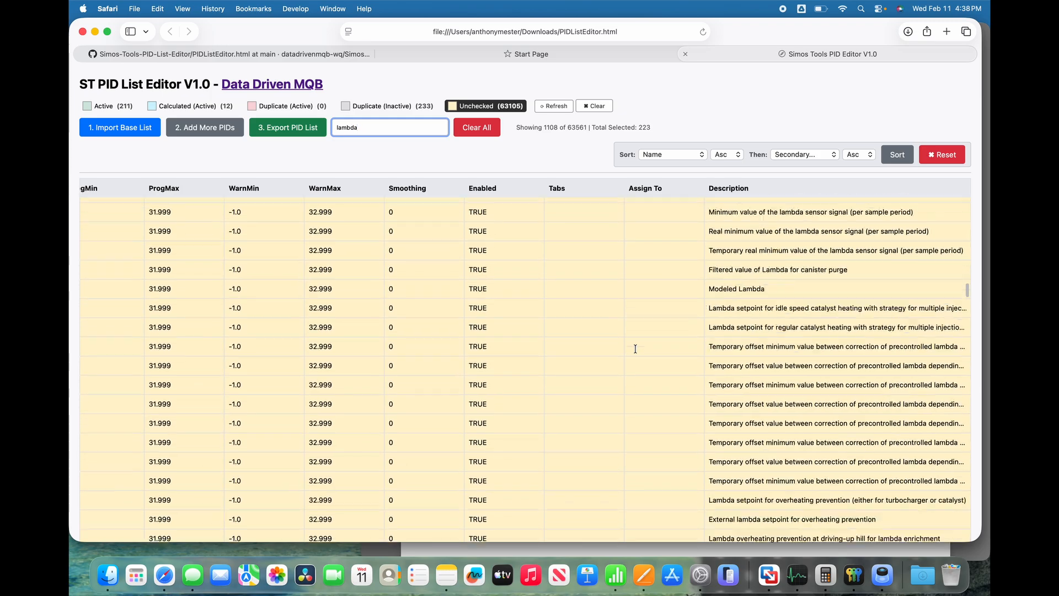
scroll(635, 349, "down", 10)
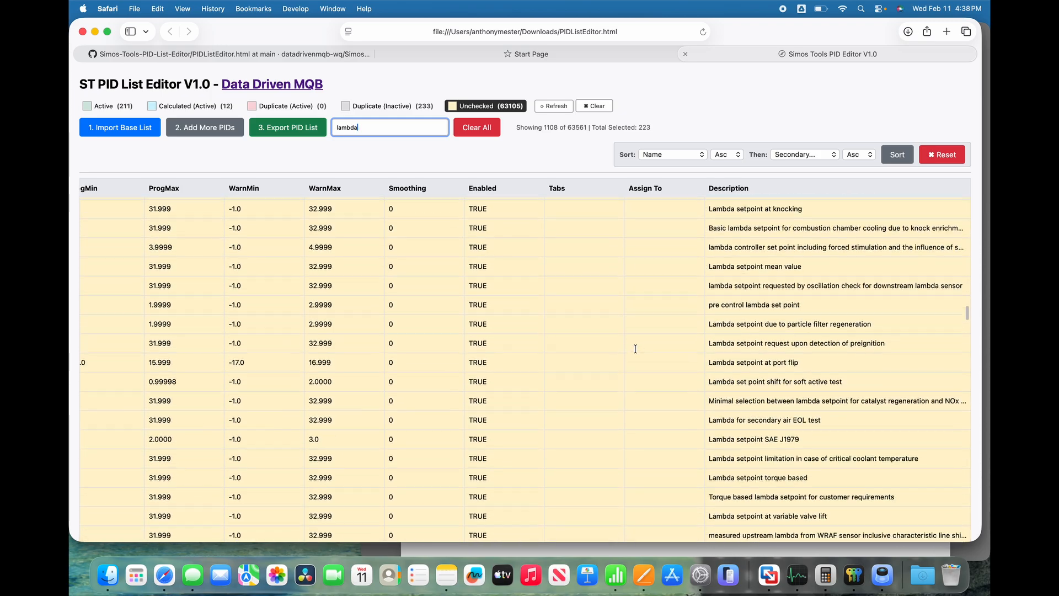
scroll(635, 348, "down", 5)
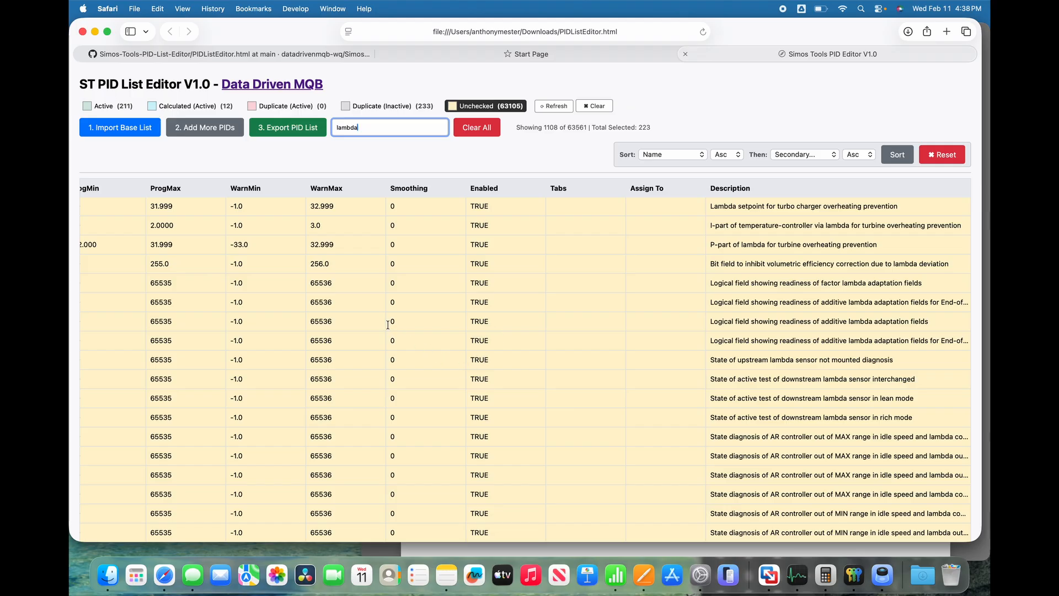
scroll(388, 324, "left", 10)
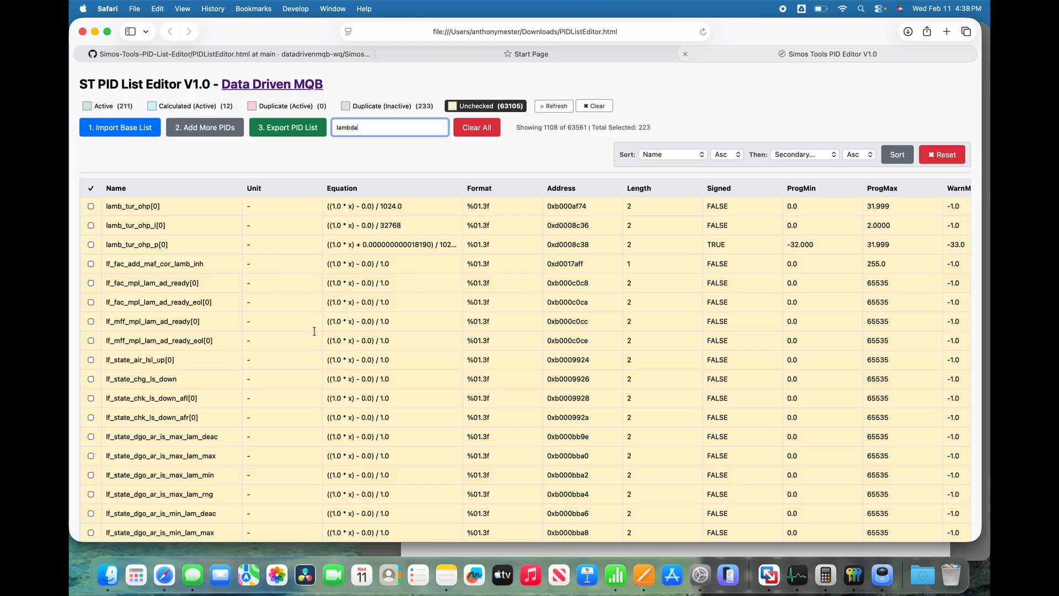
scroll(314, 331, "up", 20)
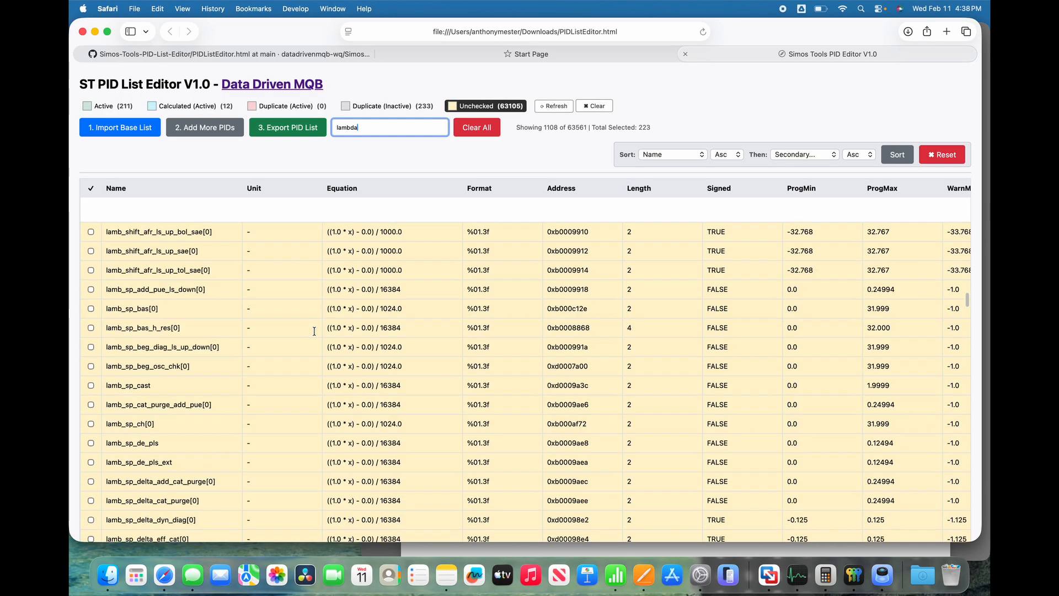
scroll(314, 331, "up", 15)
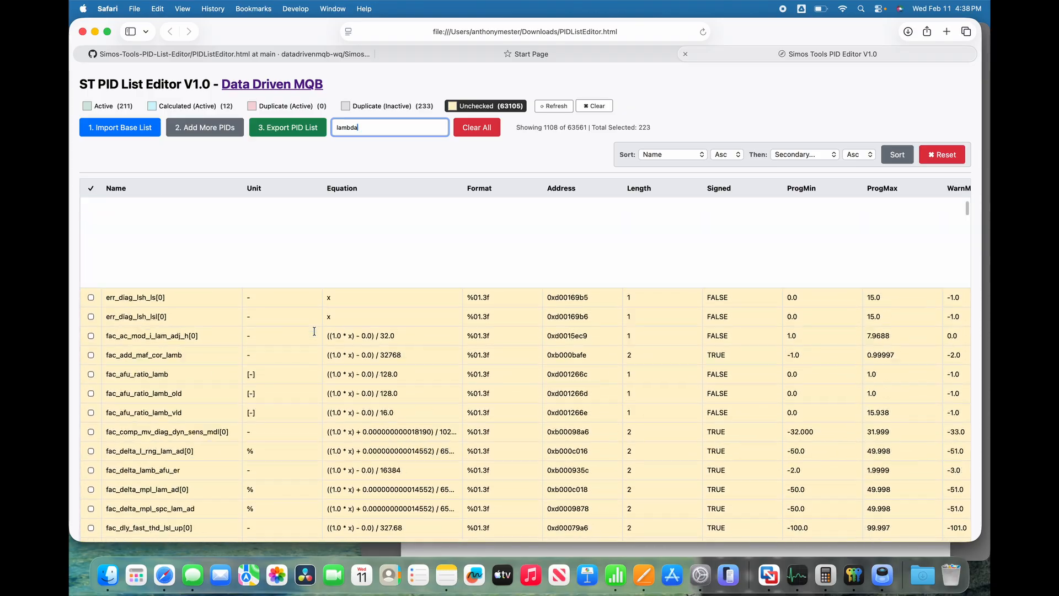
Remove the Unchecked filter and examine the lambda matches across all PID categories.
left_click(470, 104)
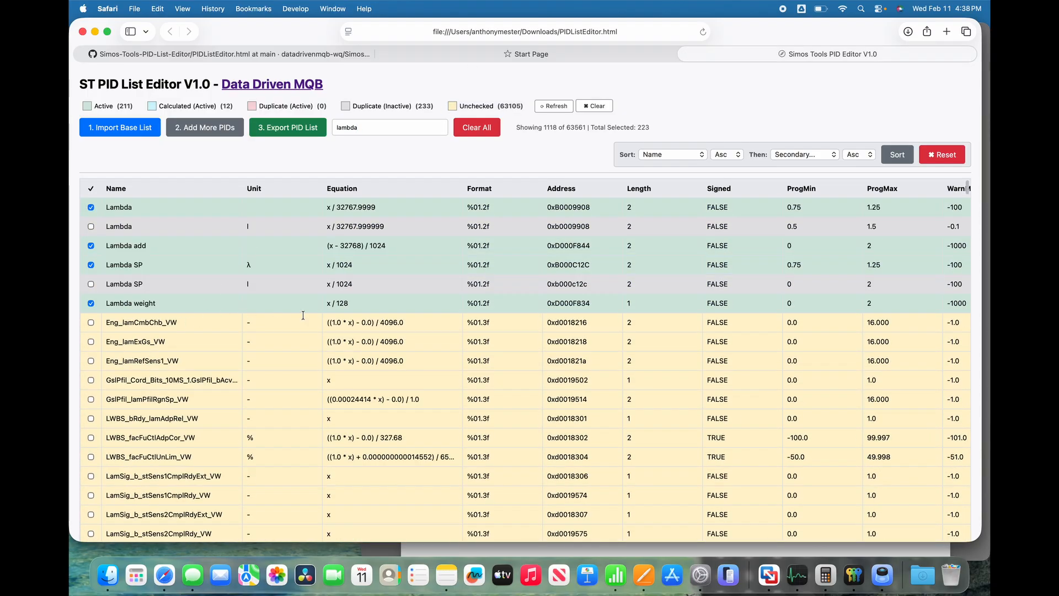
scroll(303, 315, "down", 3)
scroll(259, 283, "up", 3)
Clear the lambda search and filter the list to the Active and Calculated (Active) PIDs.
double_click(372, 125)
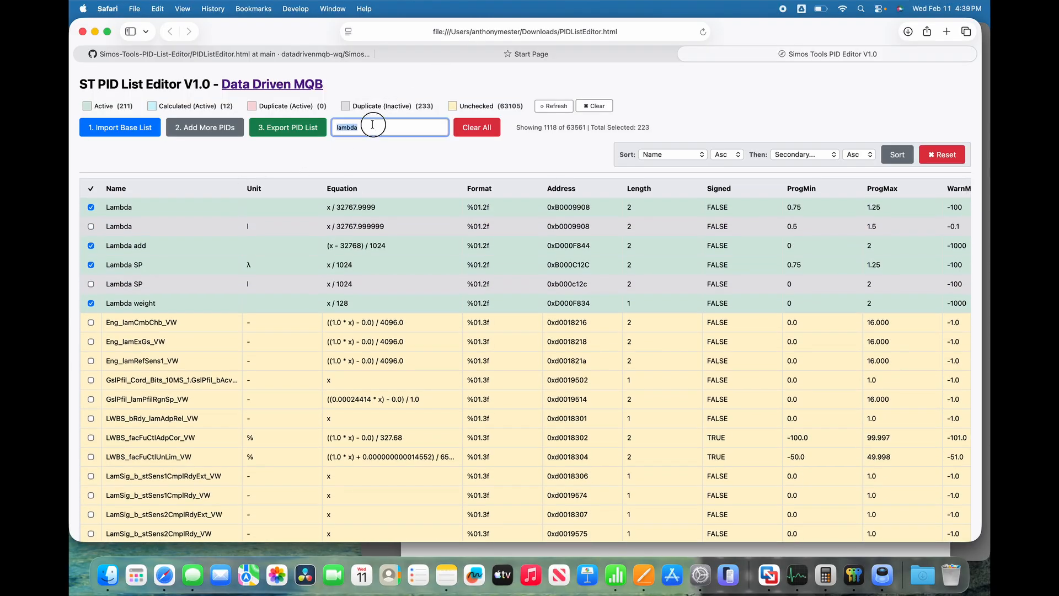
key("BackSpace")
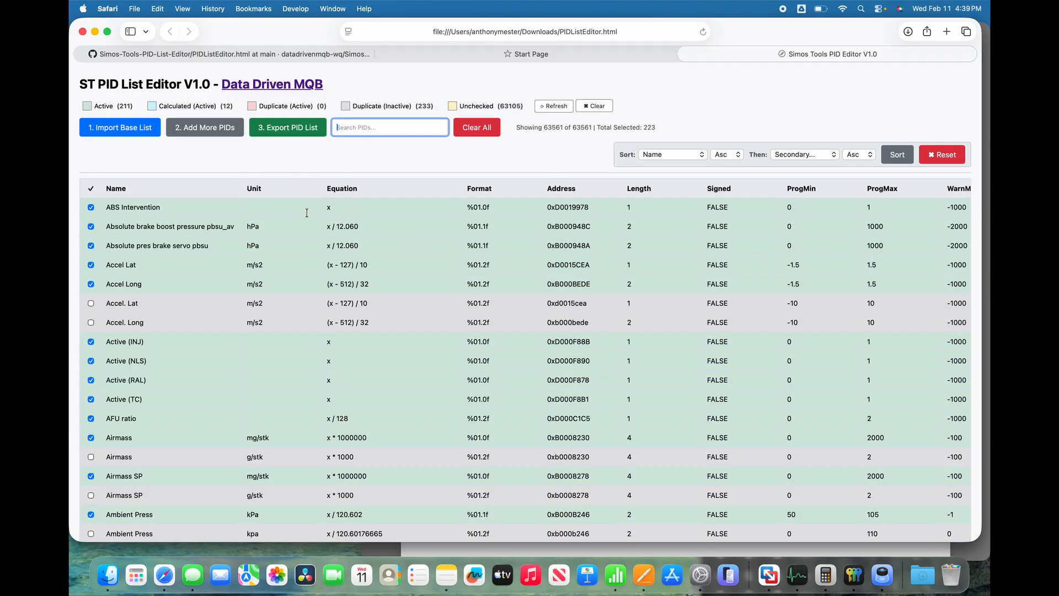
left_click(108, 105)
left_click(192, 109)
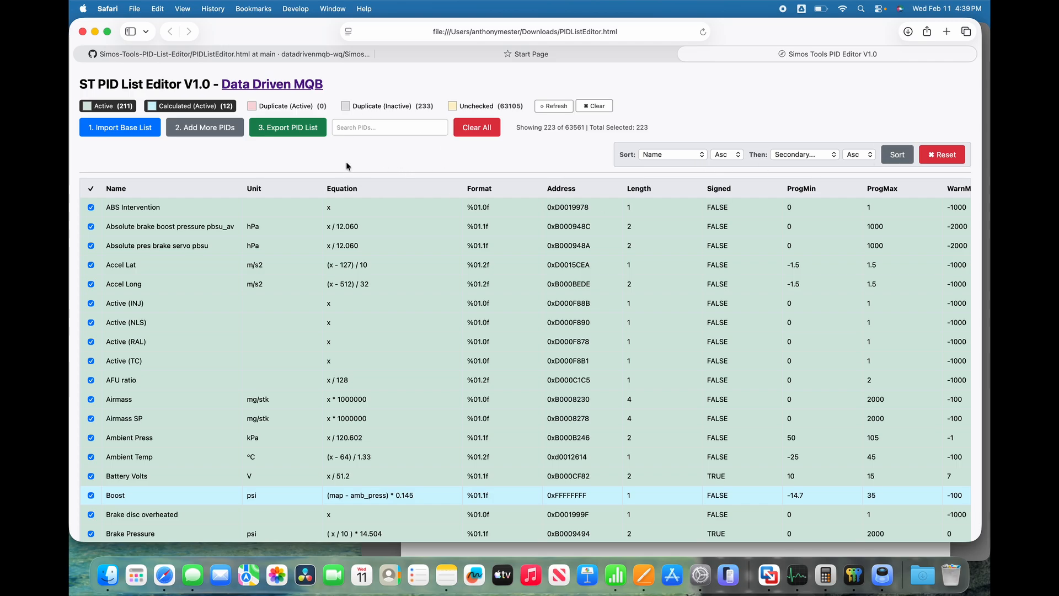
Export the PID list under the file name Log_List and allow the download.
left_click(290, 129)
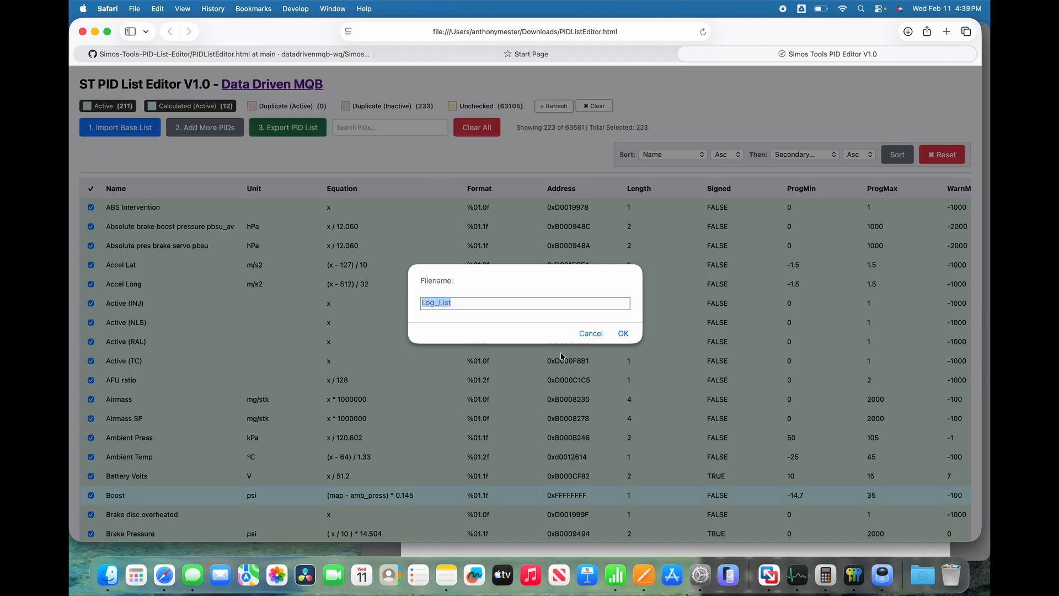
left_click(621, 333)
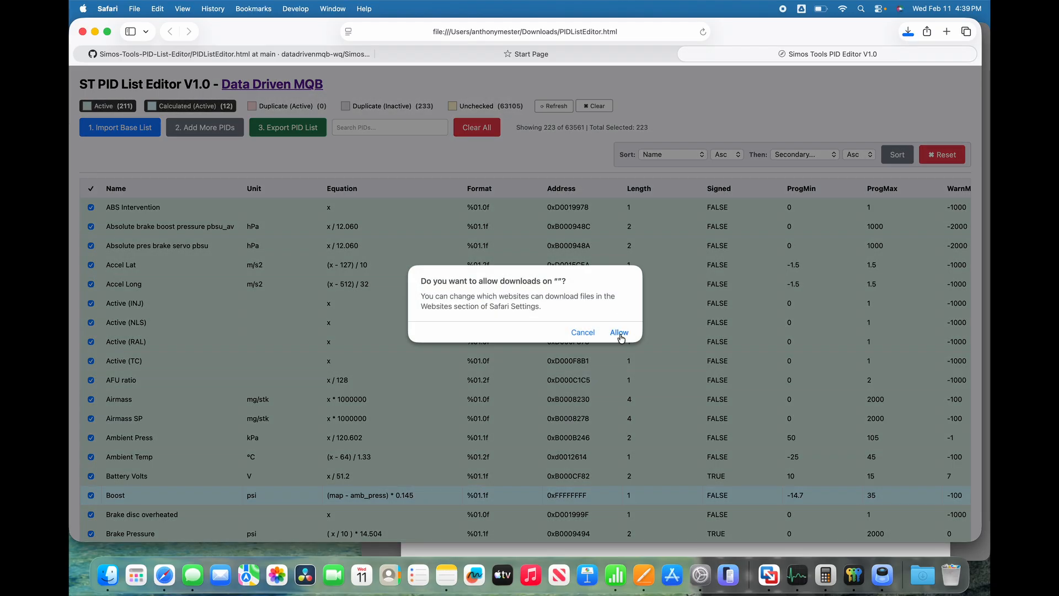
left_click(619, 332)
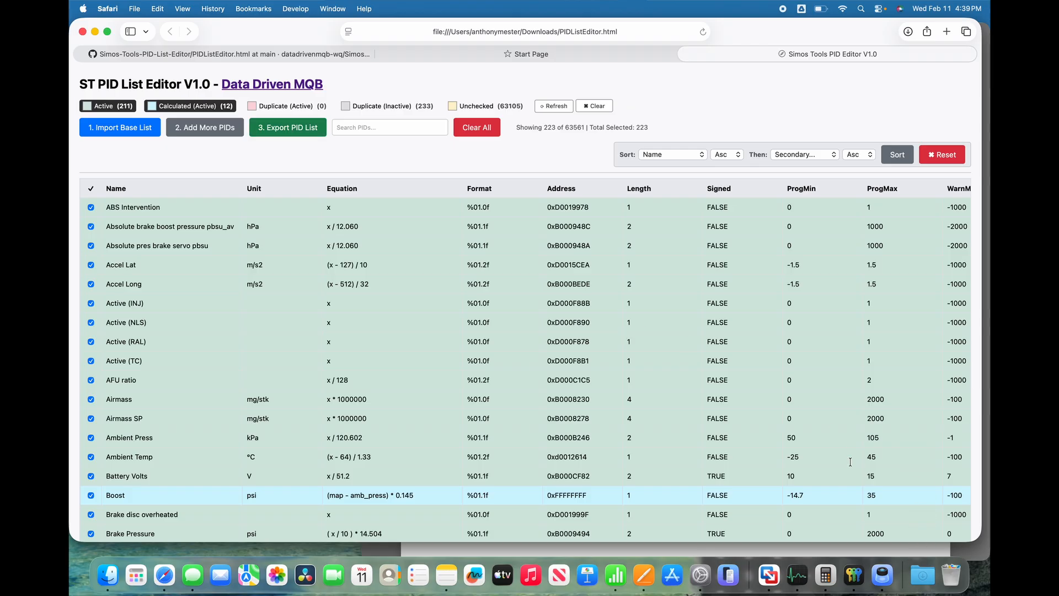
Open the exported Log_List.csv from Downloads in Numbers, check its rows, and close it.
left_click(922, 575)
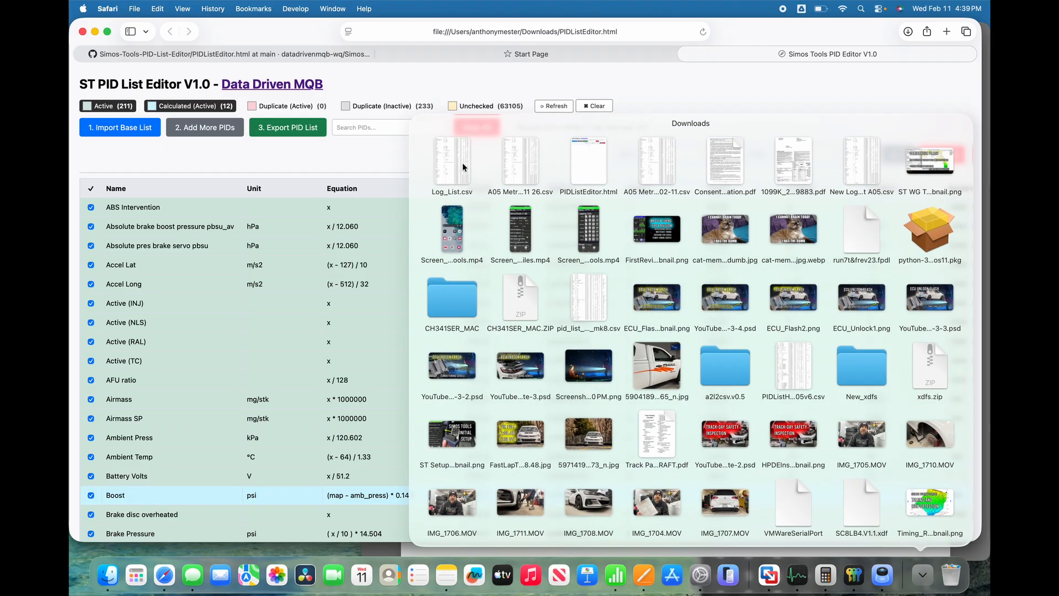
left_click(463, 167)
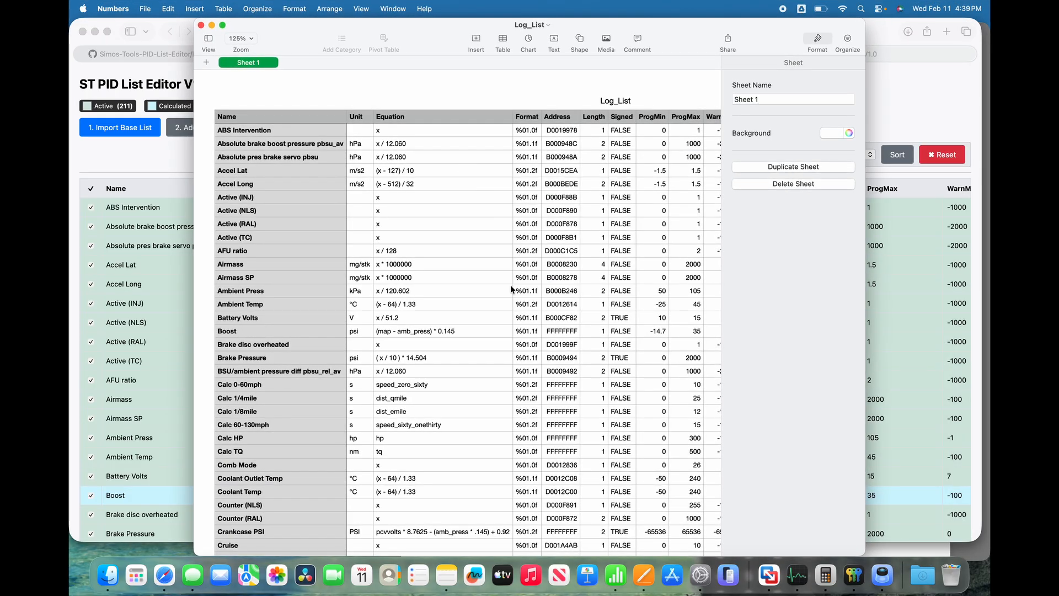
scroll(511, 284, "down", 20)
scroll(511, 285, "up", 20)
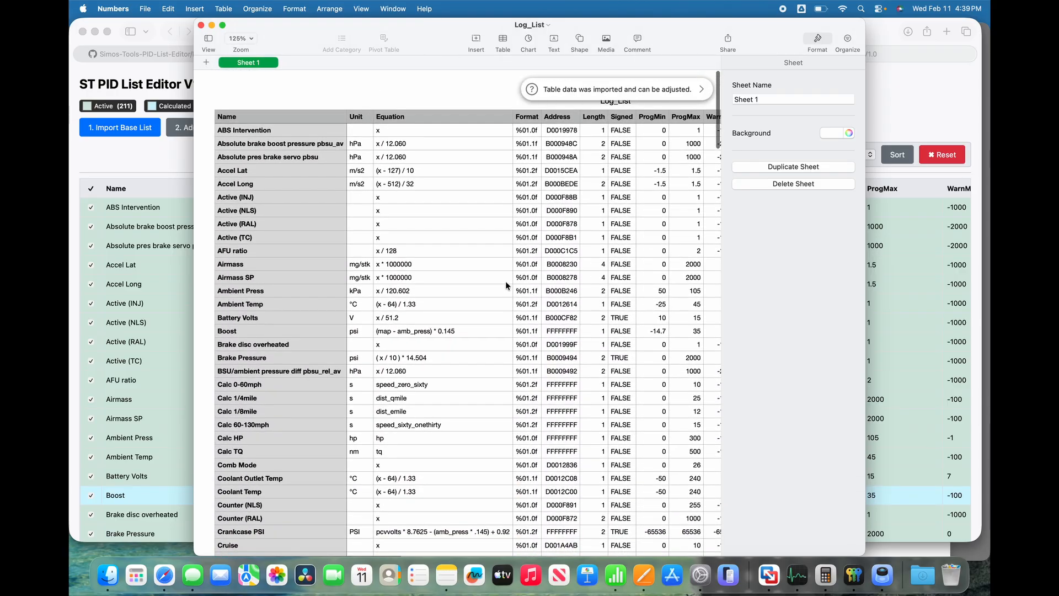
left_click(201, 26)
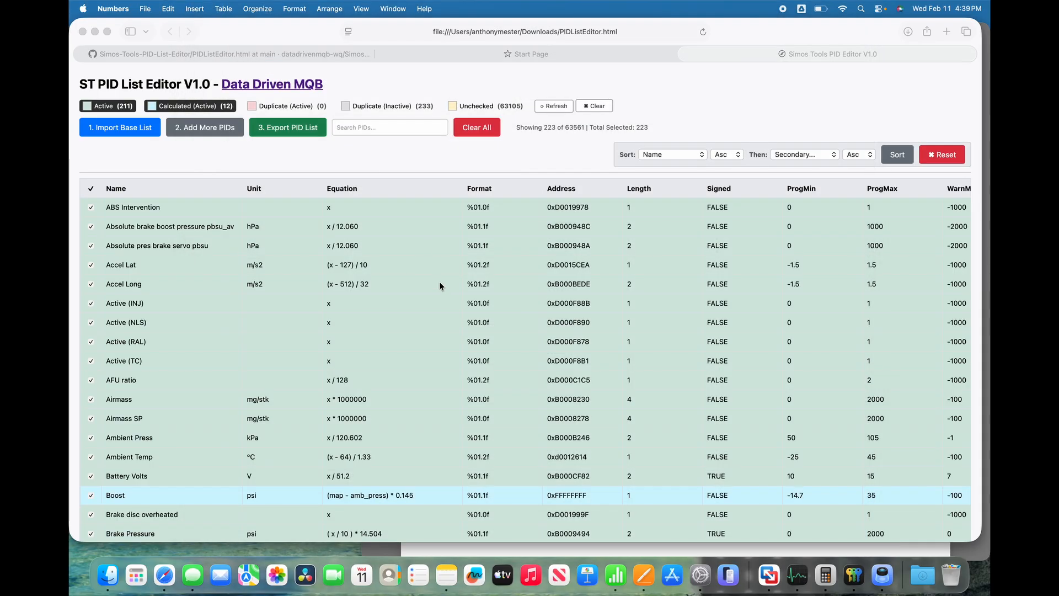